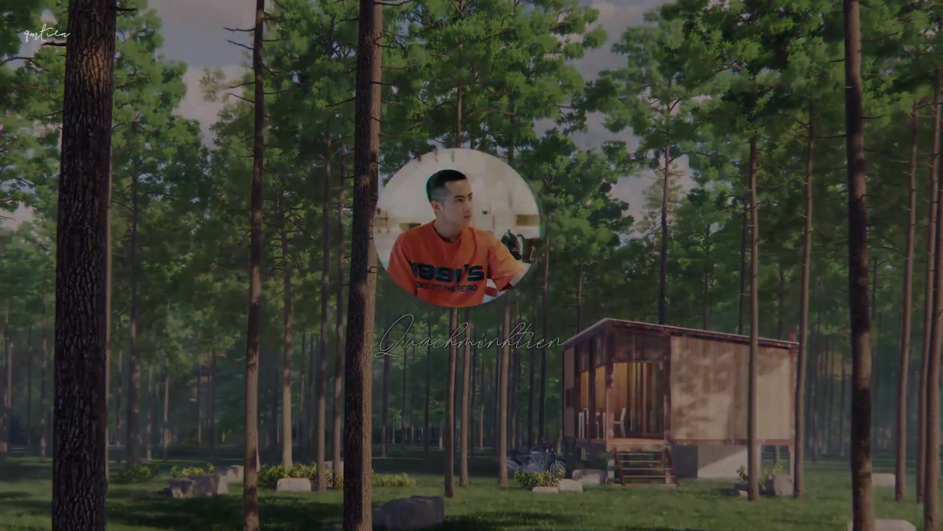
{"action": "scroll", "coordinate": [570, 216], "scroll_direction": "down", "scroll_amount": 3}
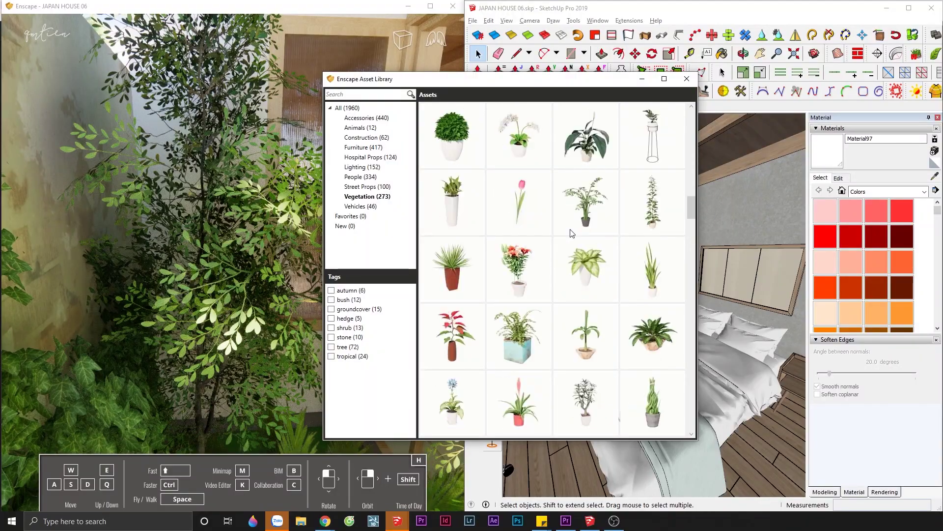
{"action": "scroll", "coordinate": [569, 231], "scroll_direction": "down", "scroll_amount": 3}
{"action": "scroll", "coordinate": [568, 235], "scroll_direction": "down", "scroll_amount": 3}
{"action": "scroll", "coordinate": [571, 234], "scroll_direction": "down", "scroll_amount": 3}
{"action": "scroll", "coordinate": [571, 233], "scroll_direction": "down", "scroll_amount": 3}
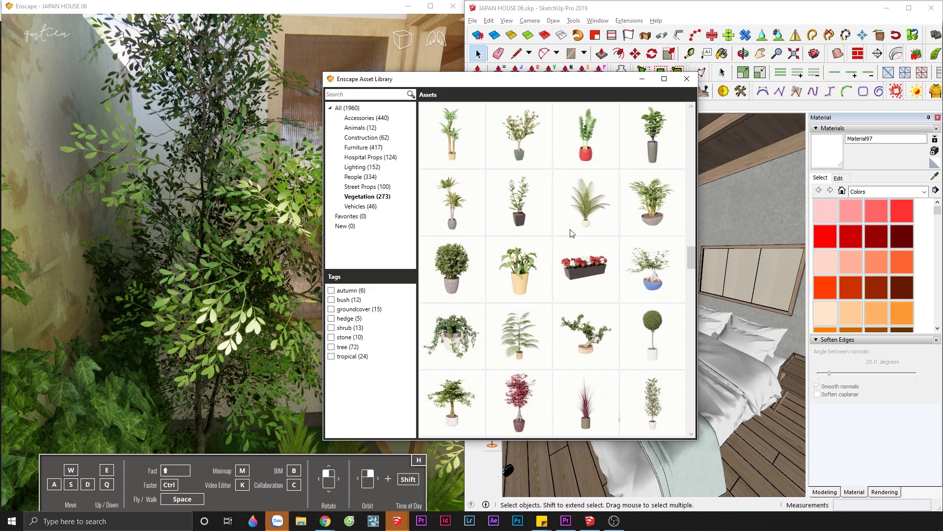
{"action": "scroll", "coordinate": [572, 233], "scroll_direction": "down", "scroll_amount": 3}
{"action": "scroll", "coordinate": [571, 233], "scroll_direction": "down", "scroll_amount": 3}
{"action": "scroll", "coordinate": [572, 233], "scroll_direction": "down", "scroll_amount": 3}
{"action": "scroll", "coordinate": [572, 233], "scroll_direction": "down", "scroll_amount": 1}
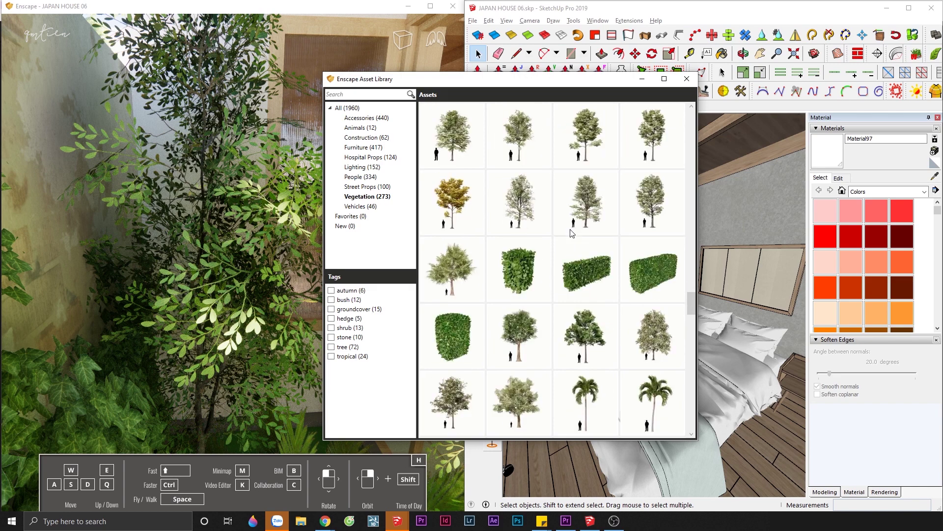
{"action": "scroll", "coordinate": [572, 233], "scroll_direction": "down", "scroll_amount": 2}
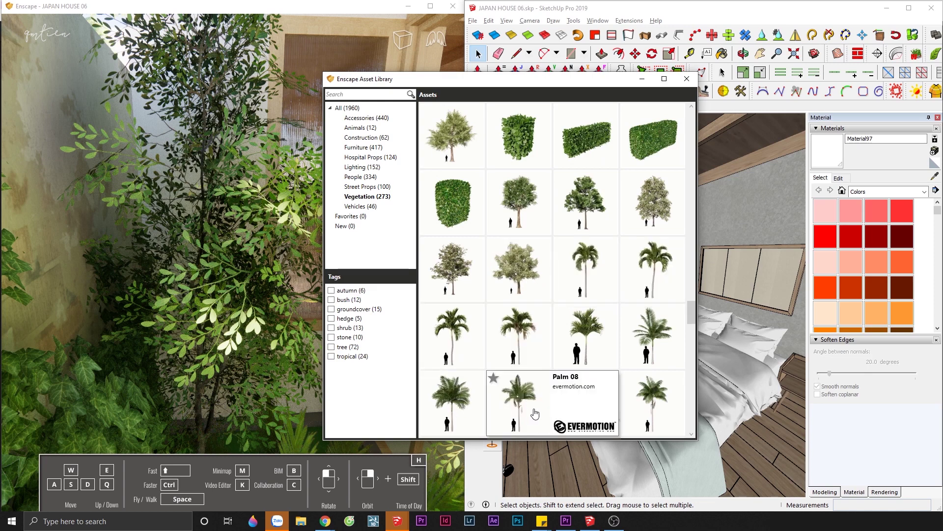
{"action": "scroll", "coordinate": [692, 317], "scroll_direction": "down", "scroll_amount": 1}
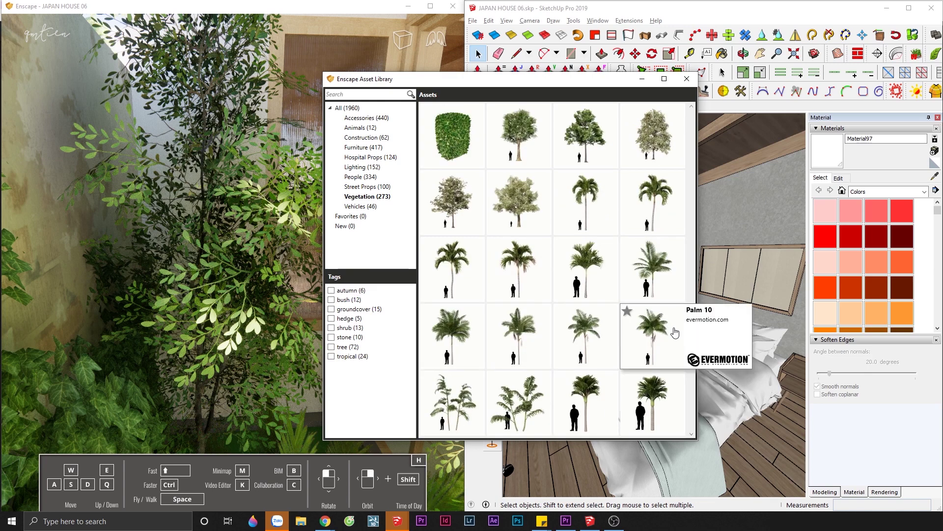
{"action": "scroll", "coordinate": [690, 319], "scroll_direction": "down", "scroll_amount": 1}
{"action": "scroll", "coordinate": [688, 320], "scroll_direction": "down", "scroll_amount": 1}
{"action": "scroll", "coordinate": [688, 320], "scroll_direction": "down", "scroll_amount": 1}
{"action": "scroll", "coordinate": [688, 319], "scroll_direction": "down", "scroll_amount": 1}
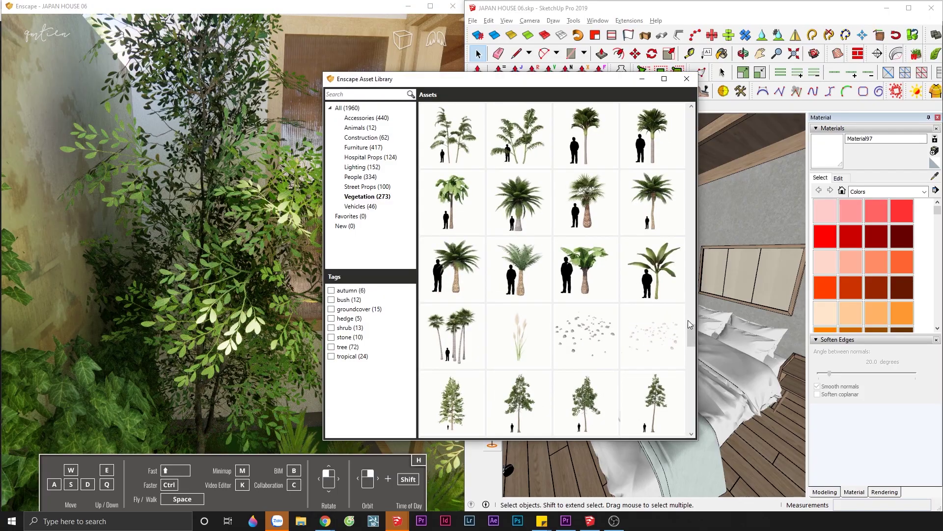
{"action": "scroll", "coordinate": [688, 320], "scroll_direction": "down", "scroll_amount": 2}
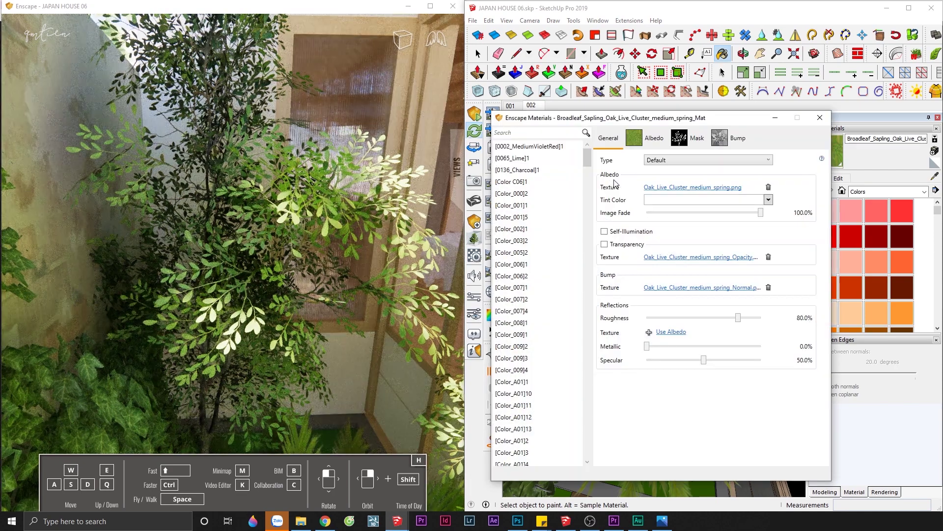
Set the oak leaf material to Foliage type with roughness 13.7% and specular 65.1%
{"action": "left_click", "coordinate": [674, 161]}
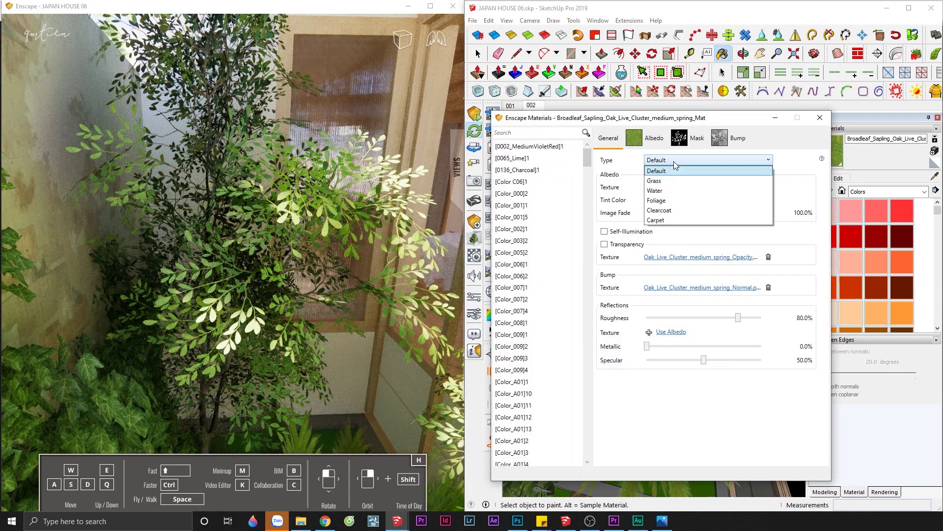
{"action": "left_click", "coordinate": [677, 201]}
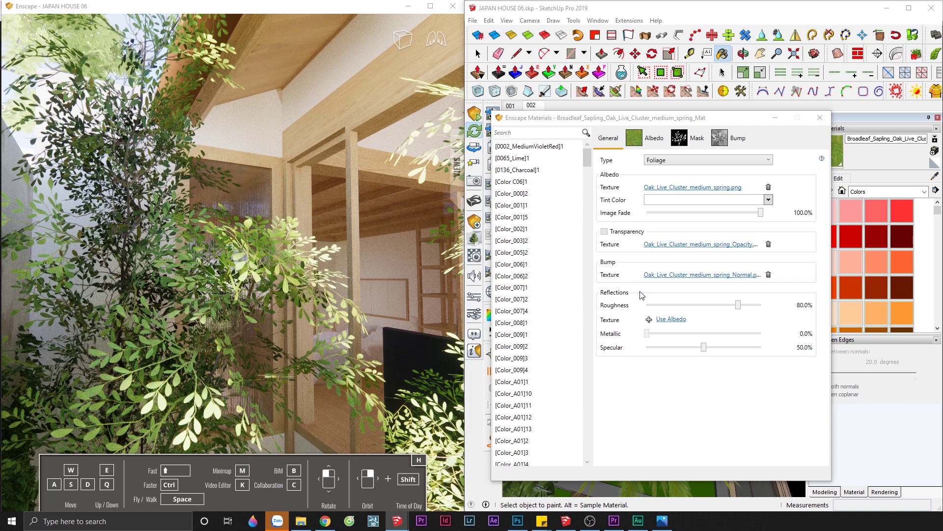
{"action": "left_click_drag", "start_coordinate": [738, 306], "coordinate": [663, 306]}
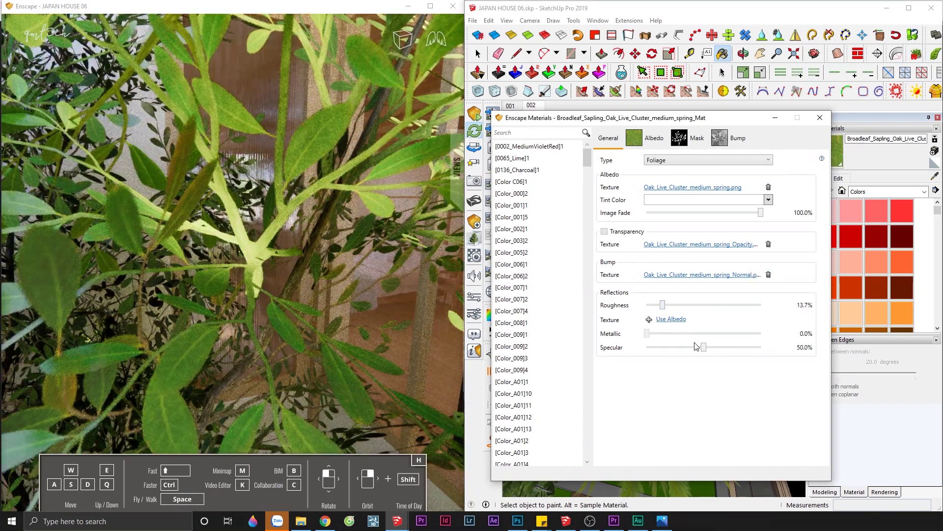
{"action": "left_click_drag", "start_coordinate": [710, 349], "coordinate": [722, 348]}
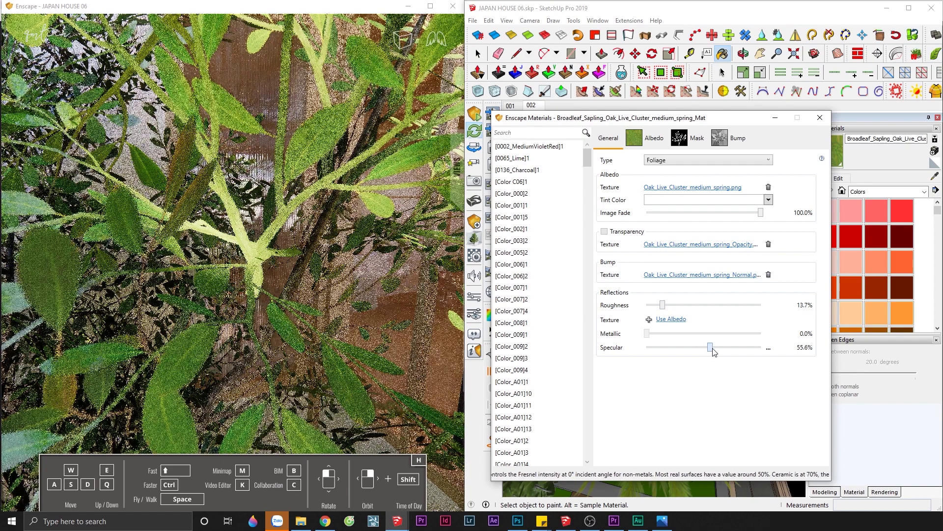
{"action": "left_click_drag", "start_coordinate": [745, 120], "coordinate": [677, 107]}
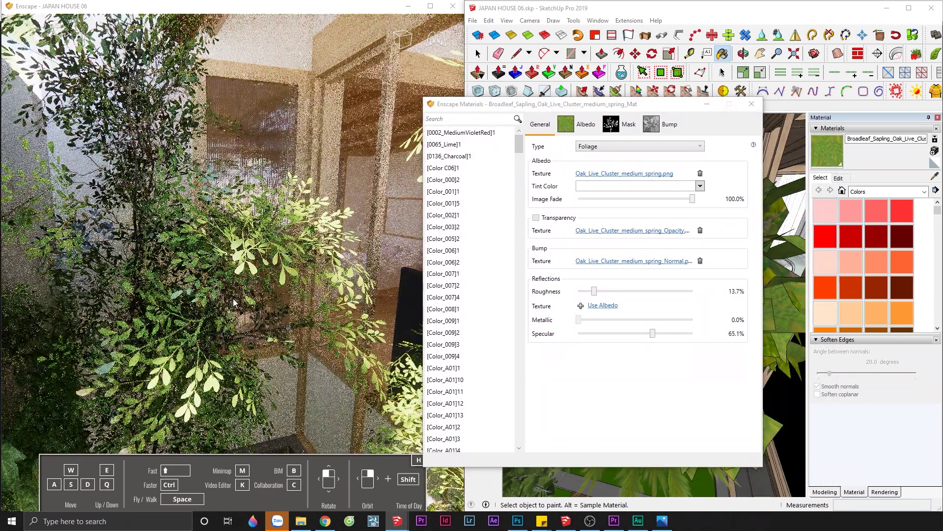
Step the oak leaf material's hue down from 78 to 73
{"action": "left_click", "coordinate": [841, 178]}
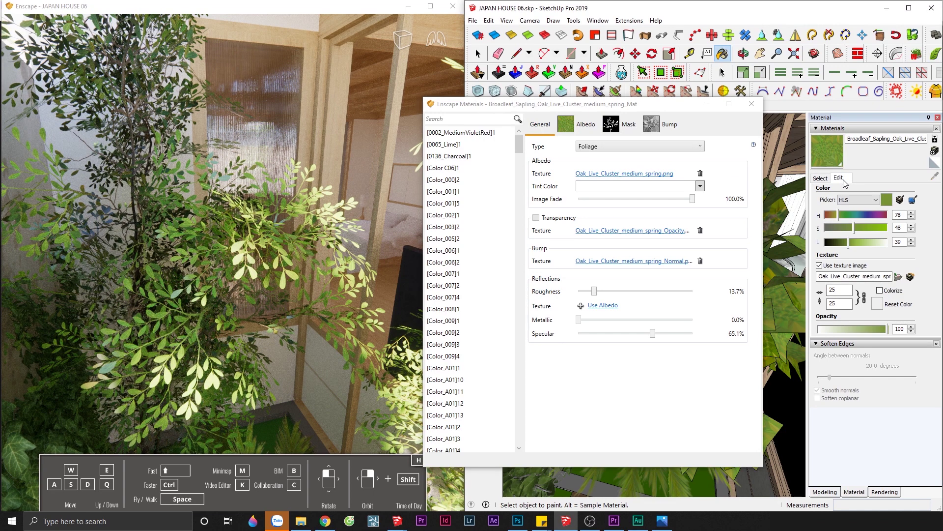
{"action": "left_click", "coordinate": [912, 218]}
{"action": "left_click", "coordinate": [912, 218]}
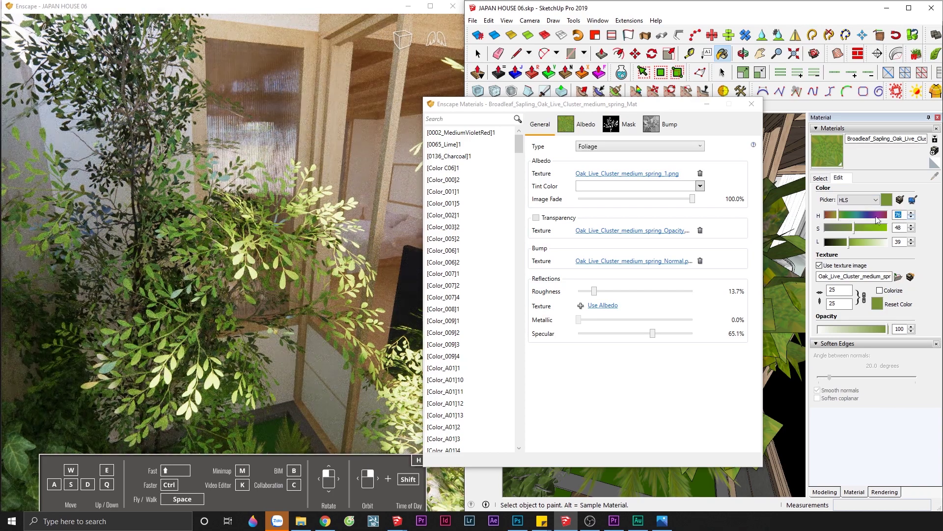
{"action": "left_click", "coordinate": [912, 218]}
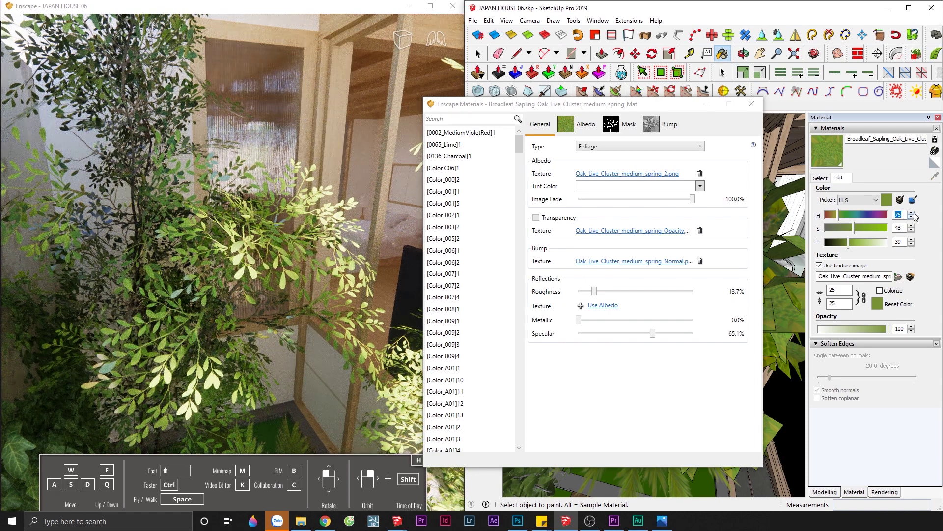
{"action": "key", "text": "Down"}
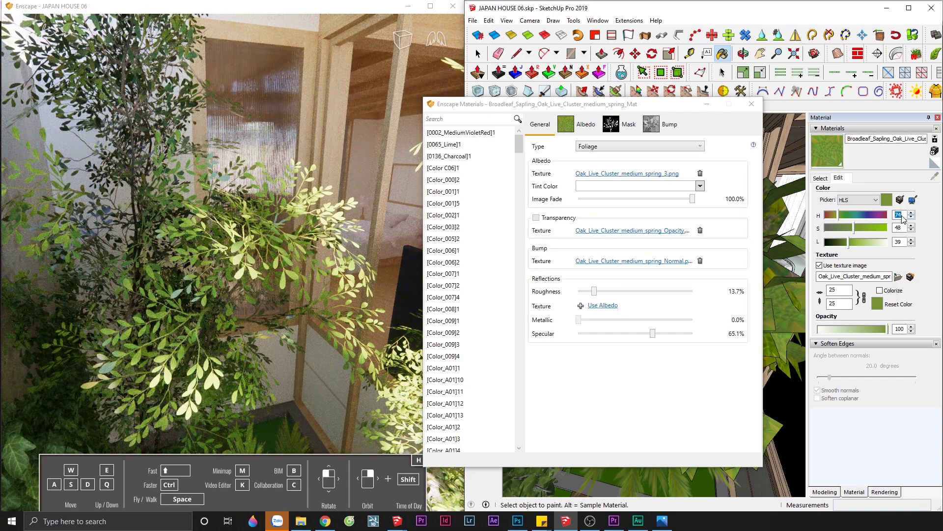
{"action": "key", "text": "Down"}
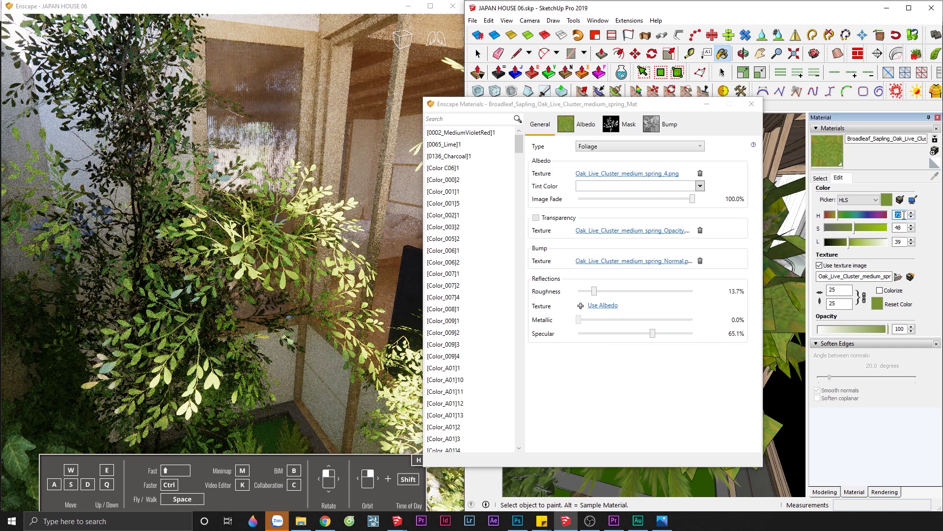
Retype the leaf hue, replacing 73 with 20 to try orange-red leaves
{"action": "key", "text": "BackSpace"}
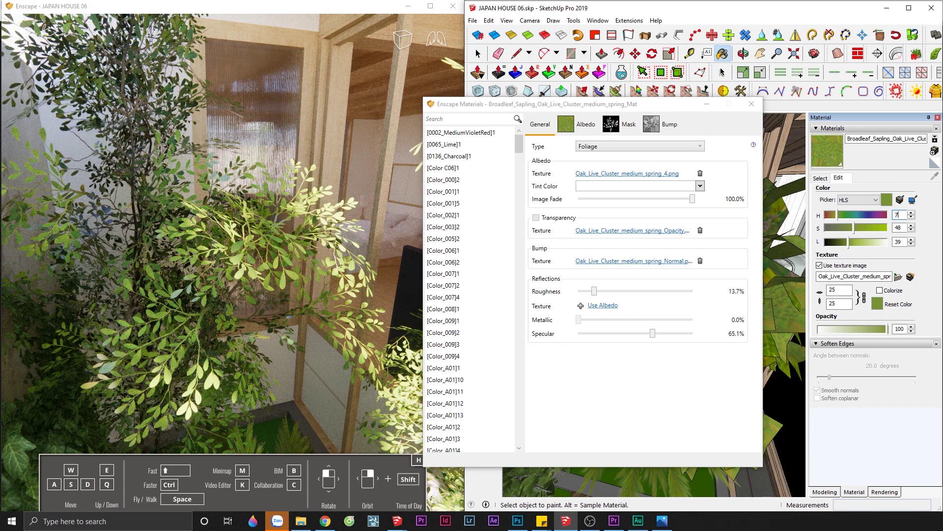
{"action": "type", "text": "3"}
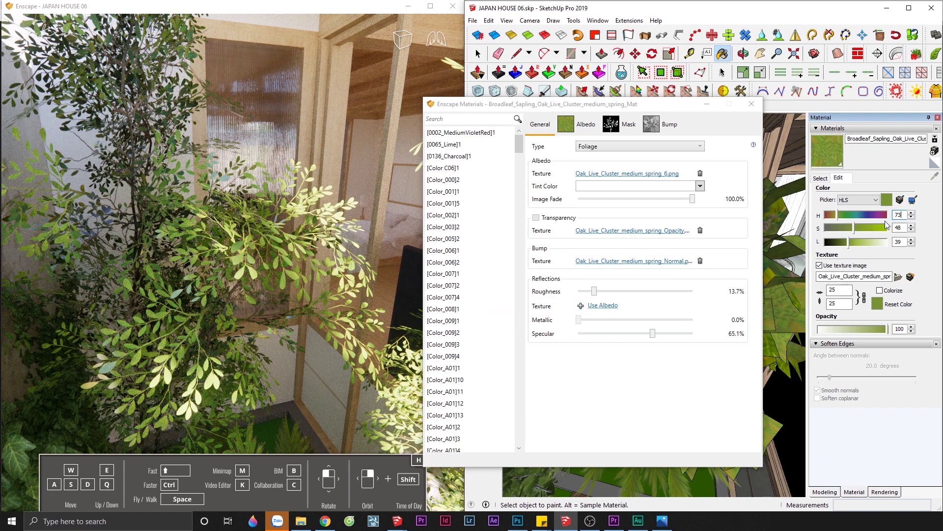
{"action": "double_click", "coordinate": [899, 214]}
{"action": "type", "text": "2"}
{"action": "type", "text": "0"}
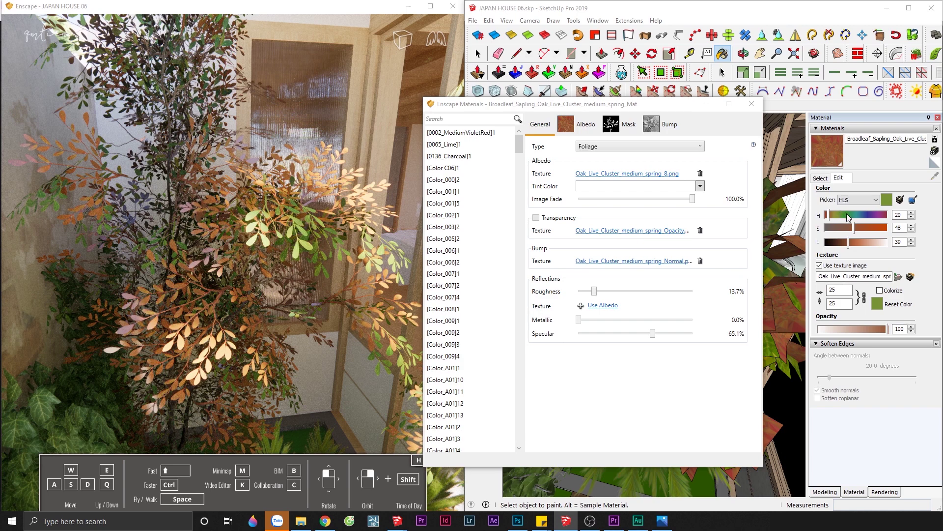
Replace the hue with 70 and apply it so the leaves turn green again
{"action": "double_click", "coordinate": [897, 215]}
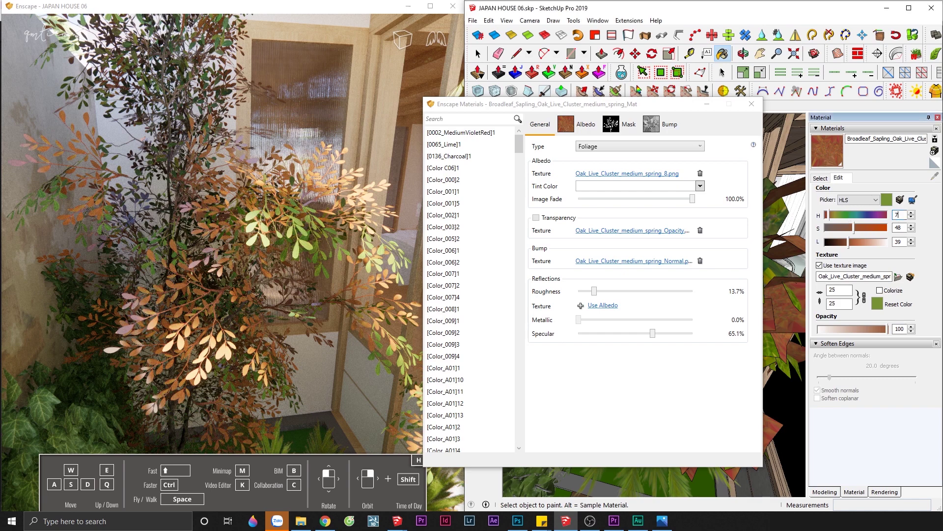
{"action": "type", "text": "0"}
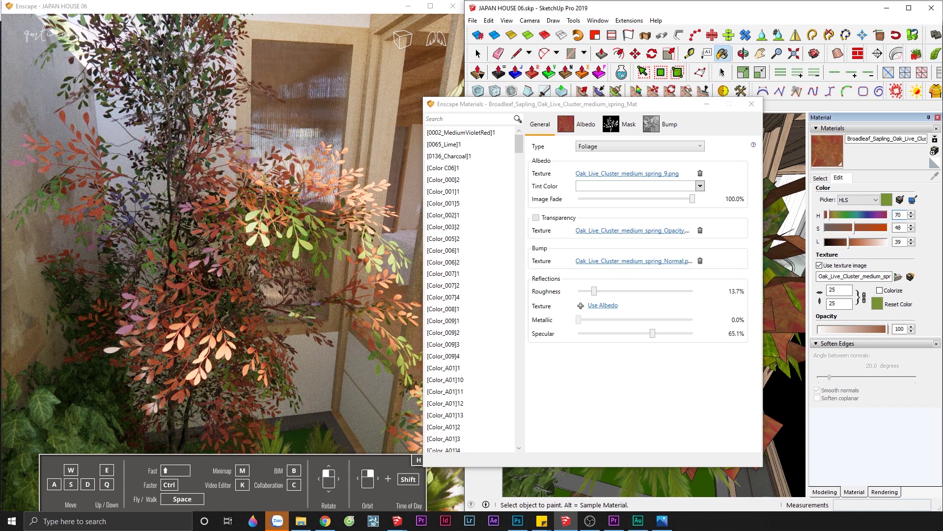
{"action": "key", "text": "Return"}
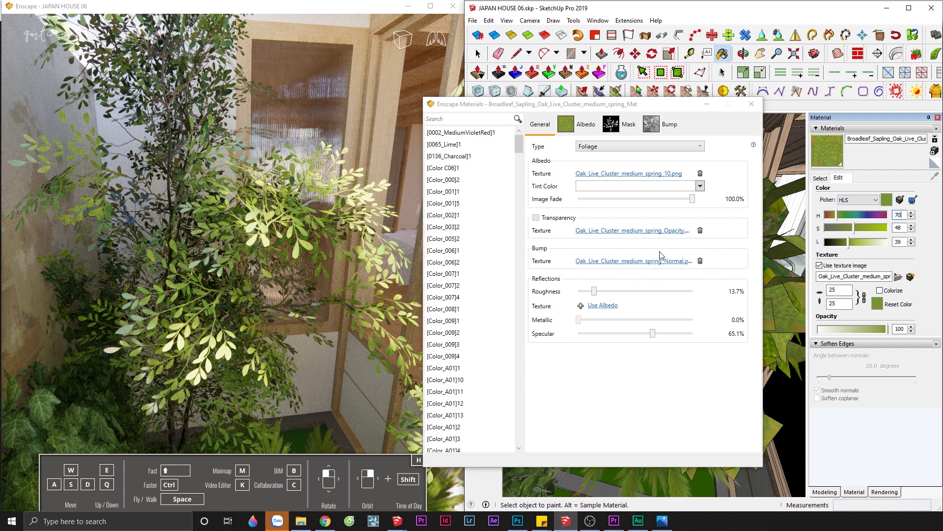
Close the leaf settings, orbit toward the ground plants and sample the ivy material
{"action": "left_click", "coordinate": [751, 104]}
{"action": "mouse_move", "coordinate": [415, 335]}
{"action": "left_mouse_down"}
{"action": "mouse_move", "coordinate": [393, 294]}
{"action": "mouse_move", "coordinate": [357, 309]}
{"action": "mouse_move", "coordinate": [423, 306]}
{"action": "left_mouse_up"}
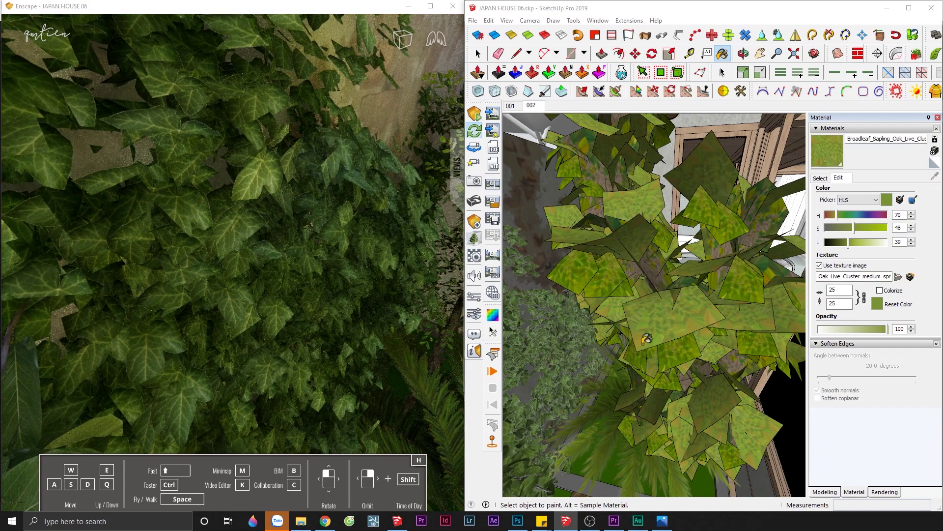
{"action": "mouse_move", "coordinate": [605, 341]}
{"action": "middle_mouse_down"}
{"action": "mouse_move", "coordinate": [721, 288]}
{"action": "mouse_move", "coordinate": [580, 303]}
{"action": "middle_mouse_up"}
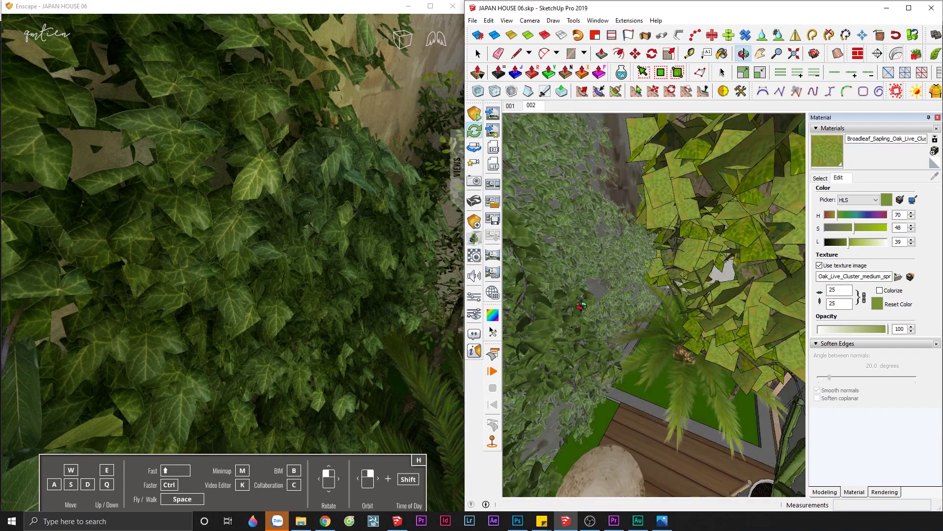
{"action": "scroll", "coordinate": [603, 270], "scroll_direction": "up", "scroll_amount": 2}
{"action": "left_click", "coordinate": [598, 252], "text": "alt"}
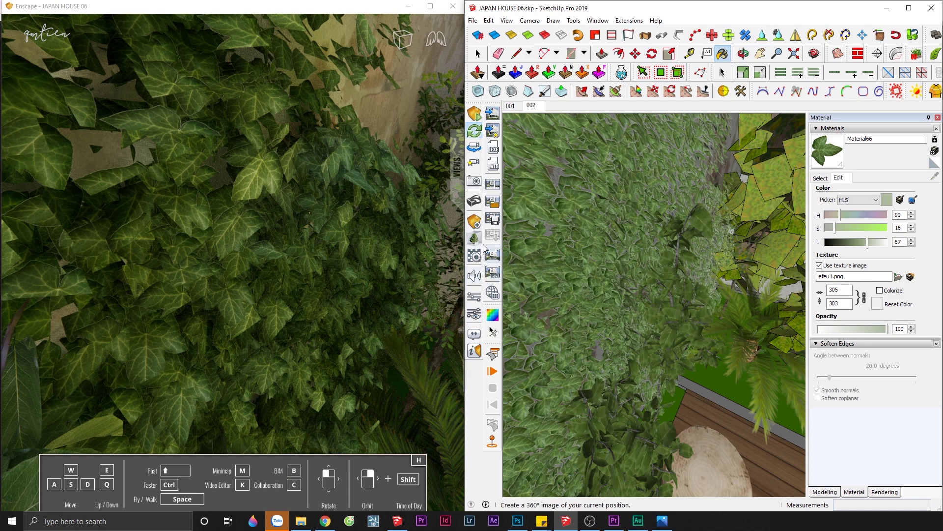
Make the ivy Foliage type with 26.9% roughness and an albedo bump of -1.15
{"action": "left_click", "coordinate": [498, 255]}
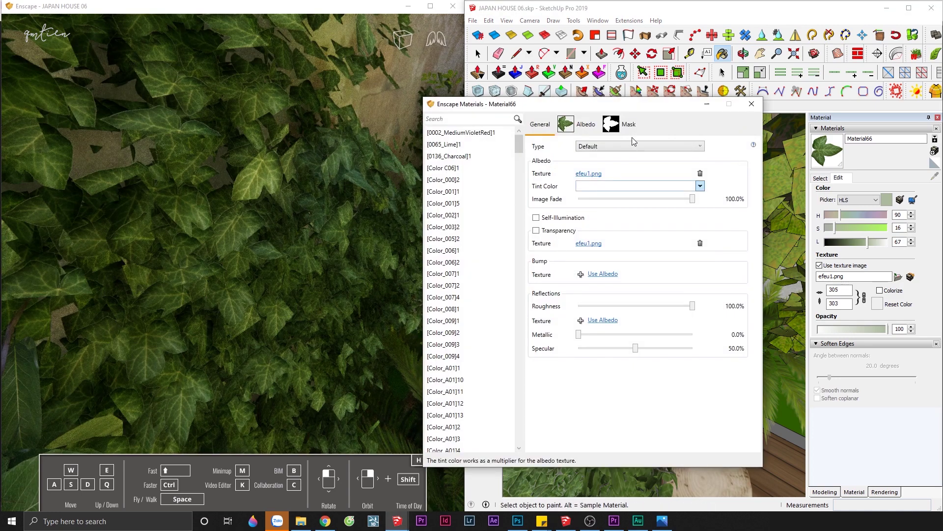
{"action": "left_click_drag", "start_coordinate": [650, 101], "coordinate": [737, 108]}
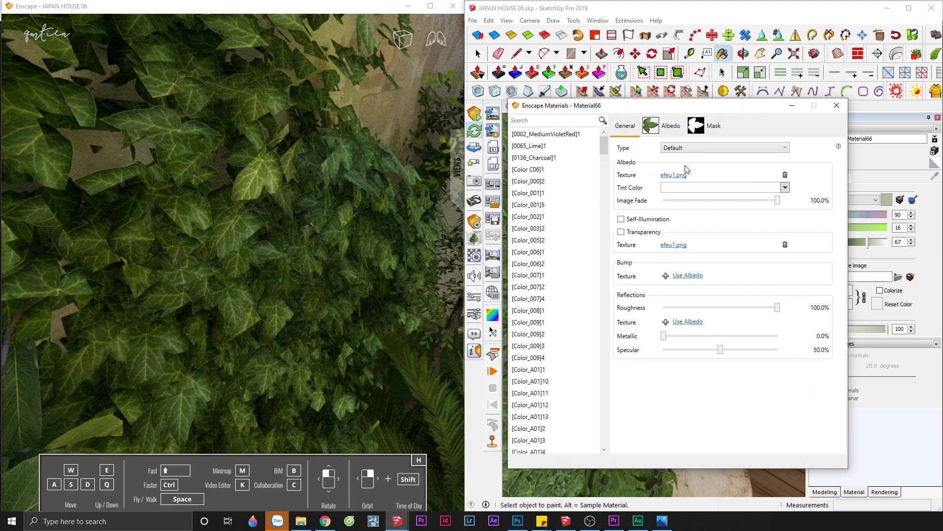
{"action": "left_click", "coordinate": [703, 148]}
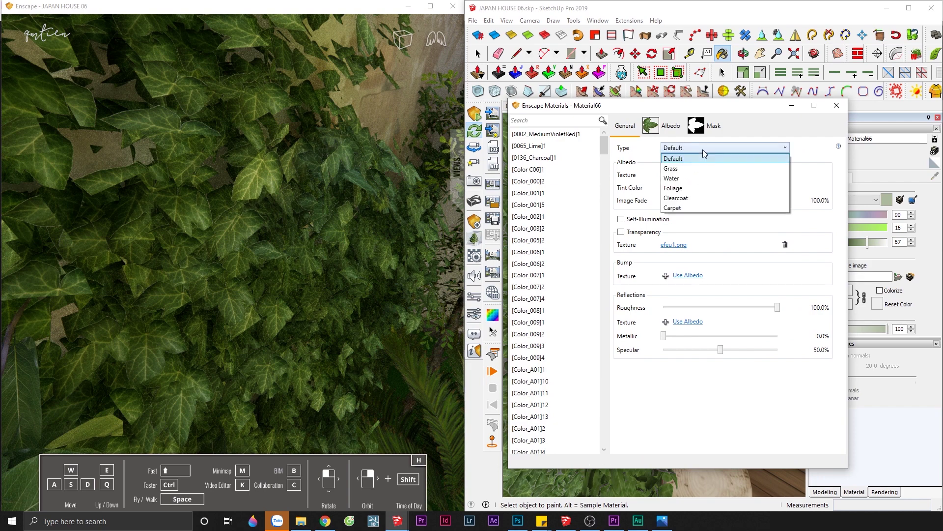
{"action": "left_click", "coordinate": [703, 189]}
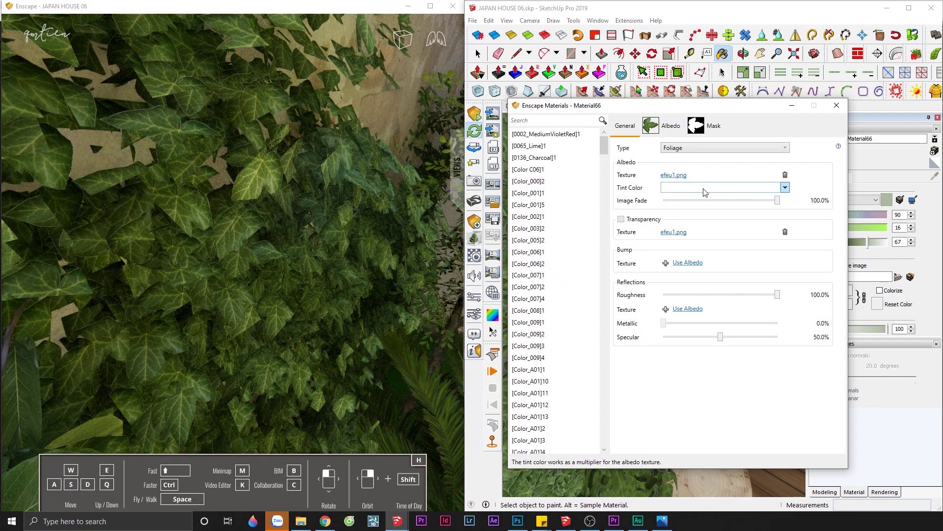
{"action": "mouse_move", "coordinate": [774, 295]}
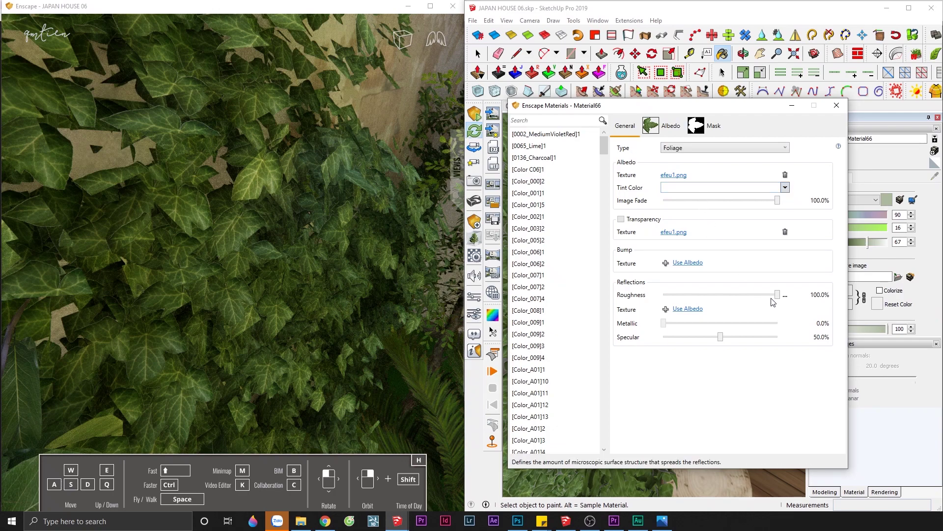
{"action": "left_click_drag", "start_coordinate": [777, 297], "coordinate": [696, 295]}
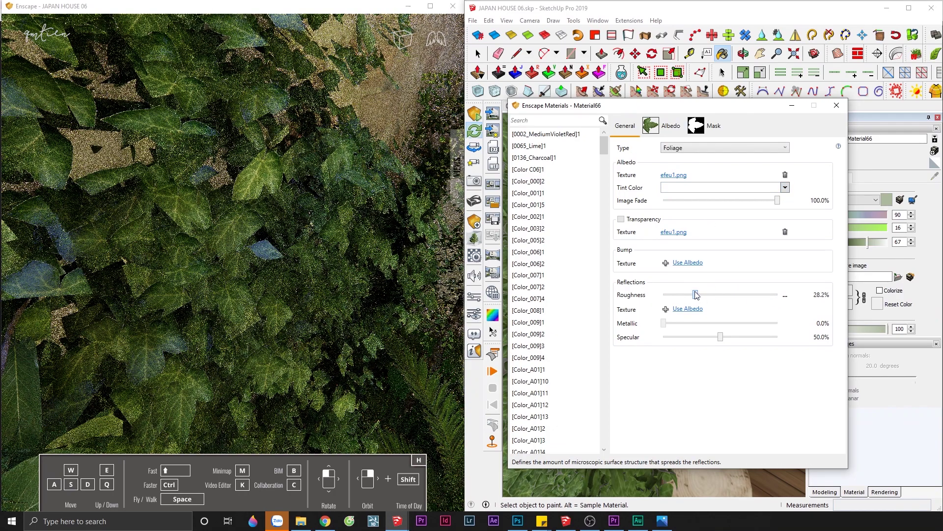
{"action": "left_click", "coordinate": [681, 265]}
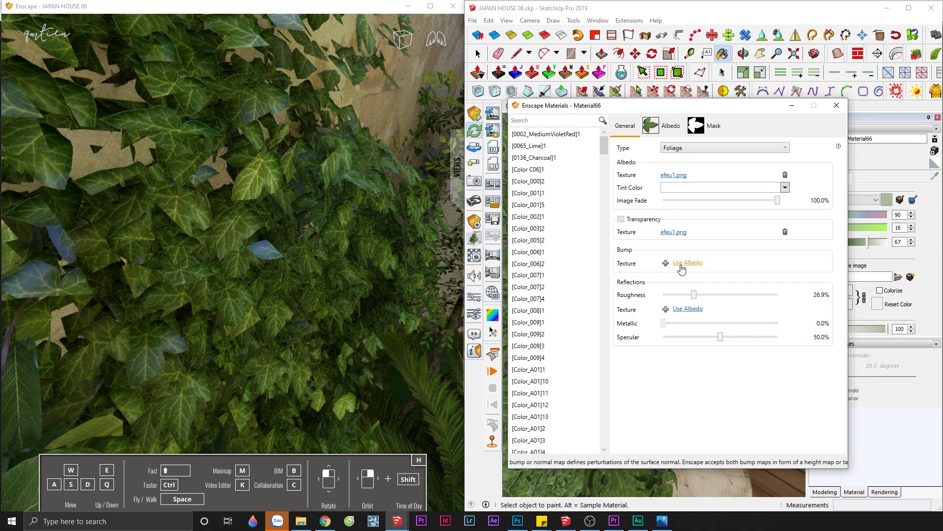
{"action": "left_click_drag", "start_coordinate": [752, 290], "coordinate": [702, 292]}
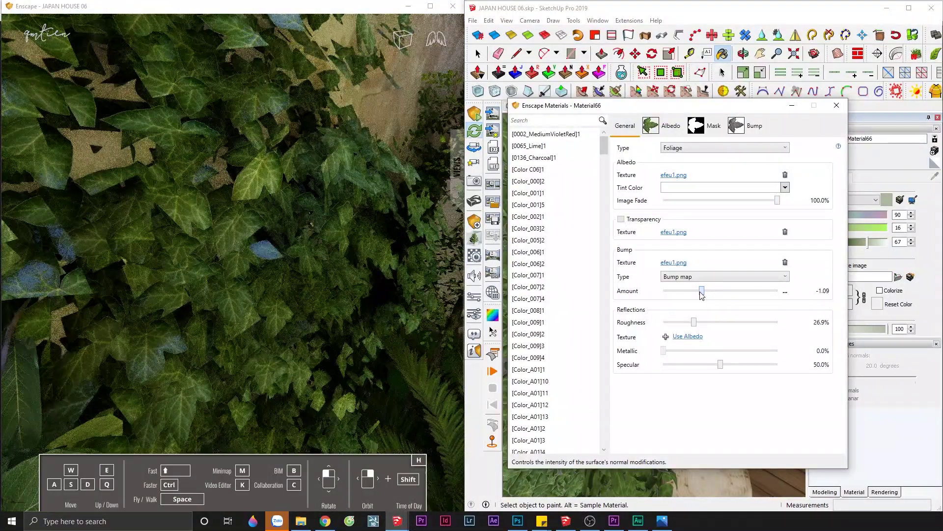
{"action": "left_click_drag", "start_coordinate": [266, 250], "coordinate": [290, 275]}
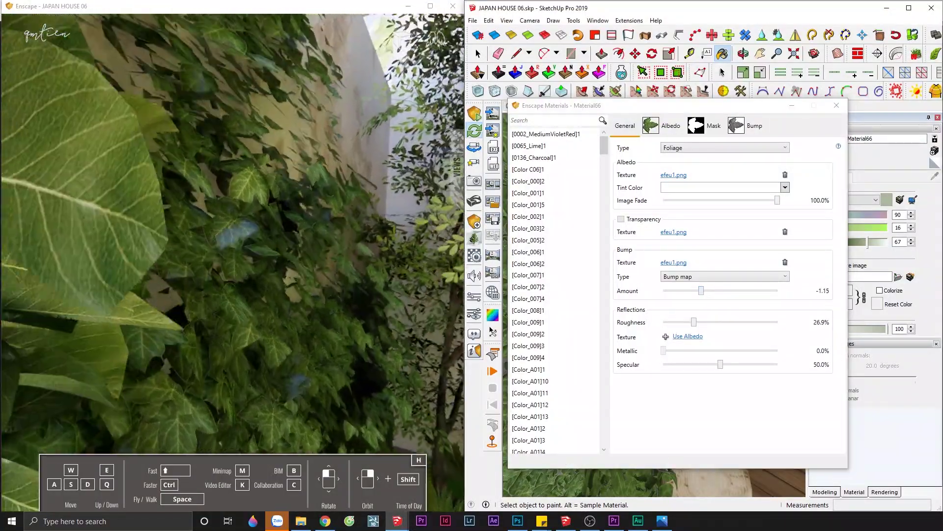
{"action": "left_click_drag", "start_coordinate": [266, 243], "coordinate": [267, 244]}
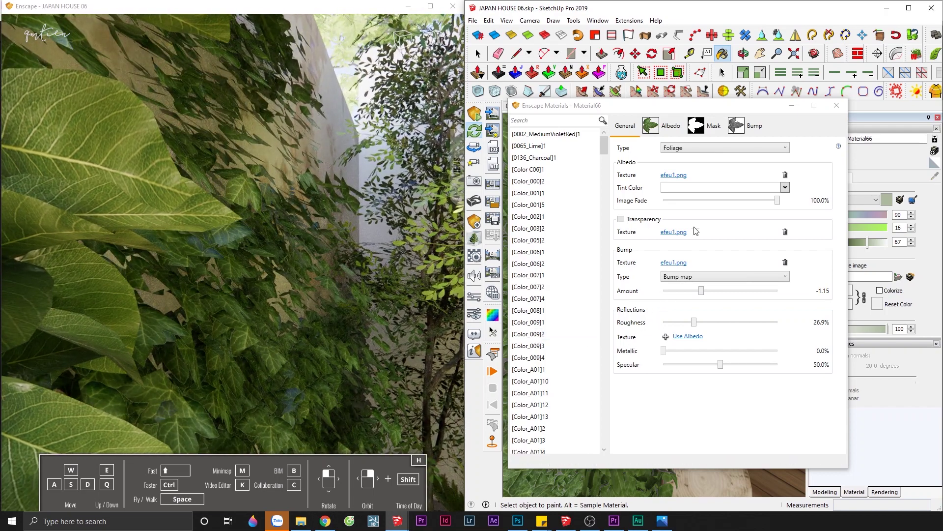
{"action": "left_click_drag", "start_coordinate": [766, 105], "coordinate": [713, 92]}
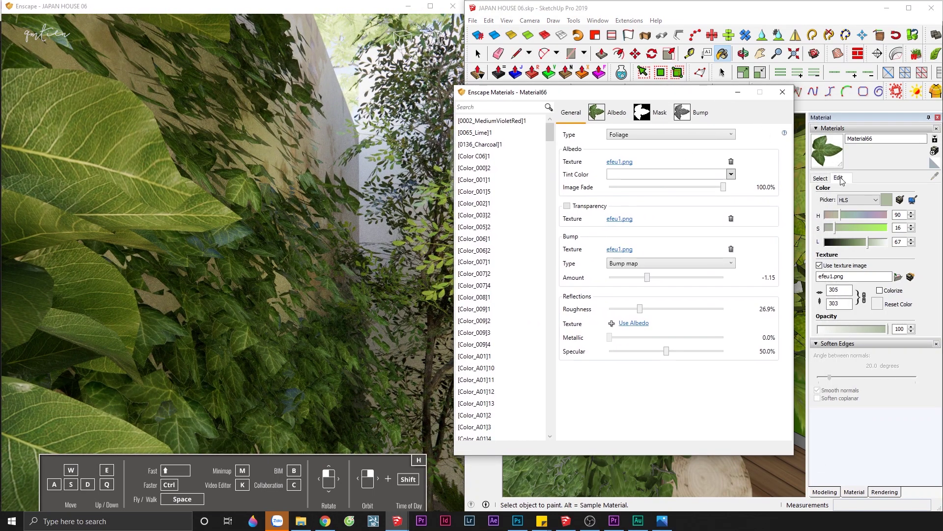
Recolour the ivy material to H 107, S 10, L 61 and check the render
{"action": "left_click", "coordinate": [936, 236]}
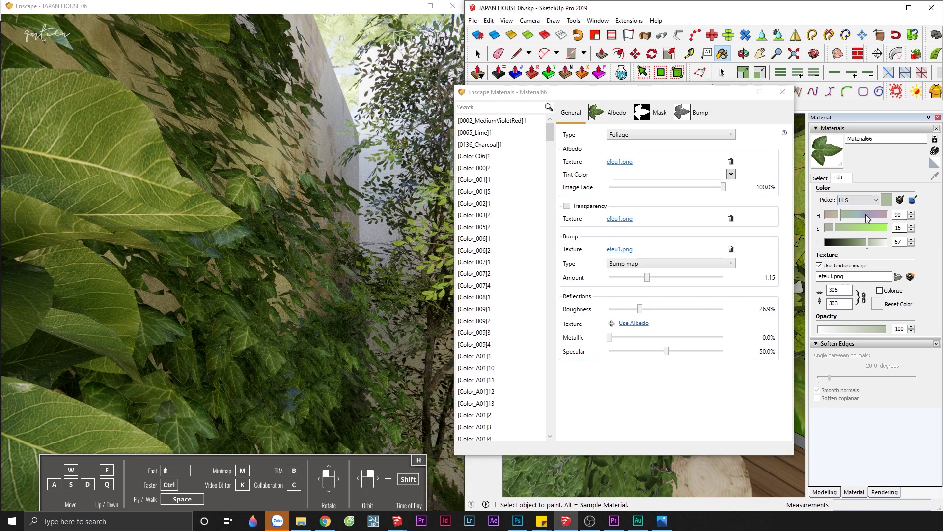
{"action": "left_click", "coordinate": [839, 216]}
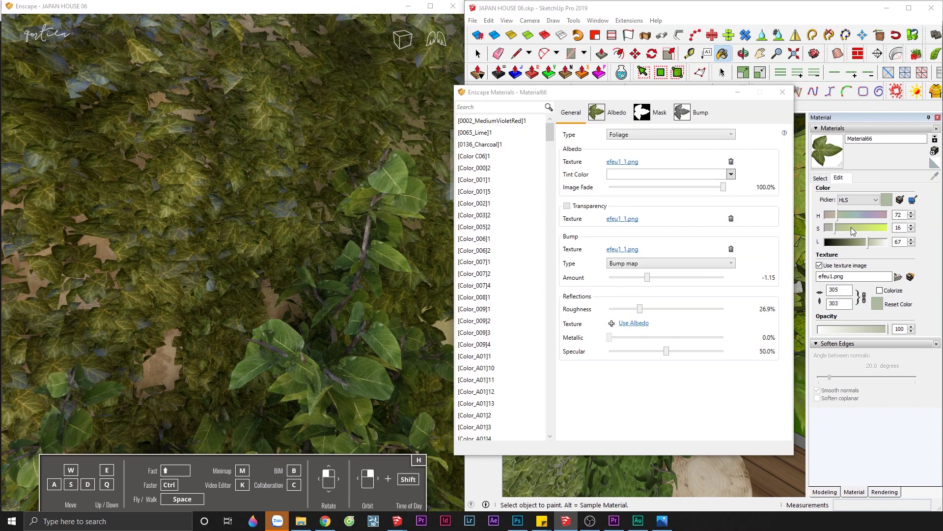
{"action": "left_click", "coordinate": [844, 217]}
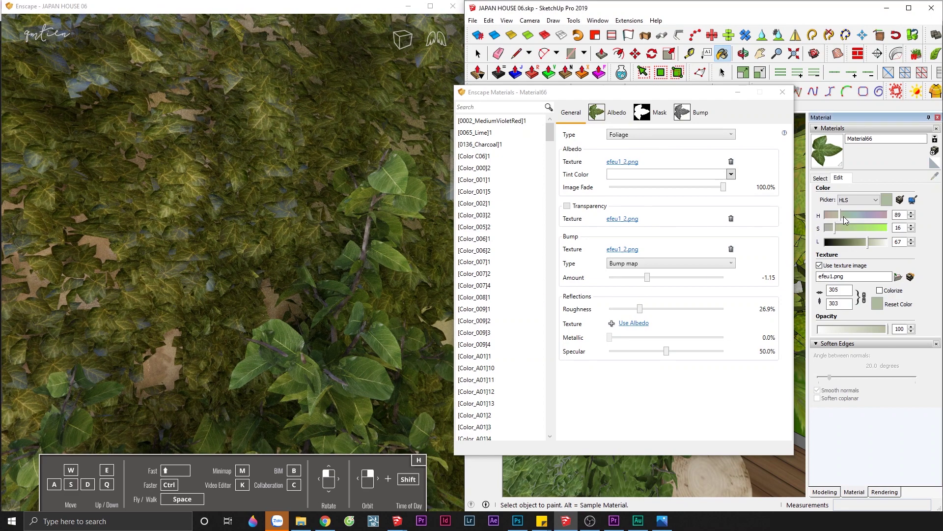
{"action": "left_click", "coordinate": [845, 216]}
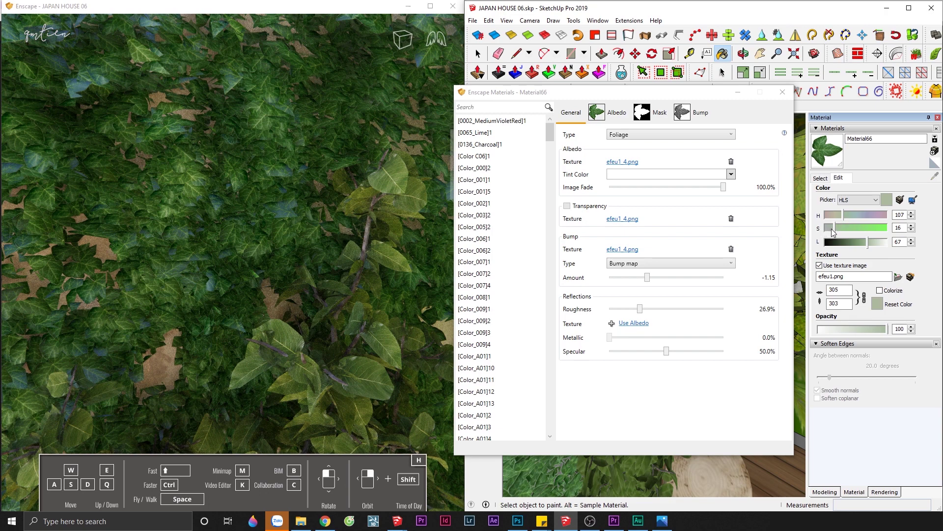
{"action": "left_click", "coordinate": [834, 228]}
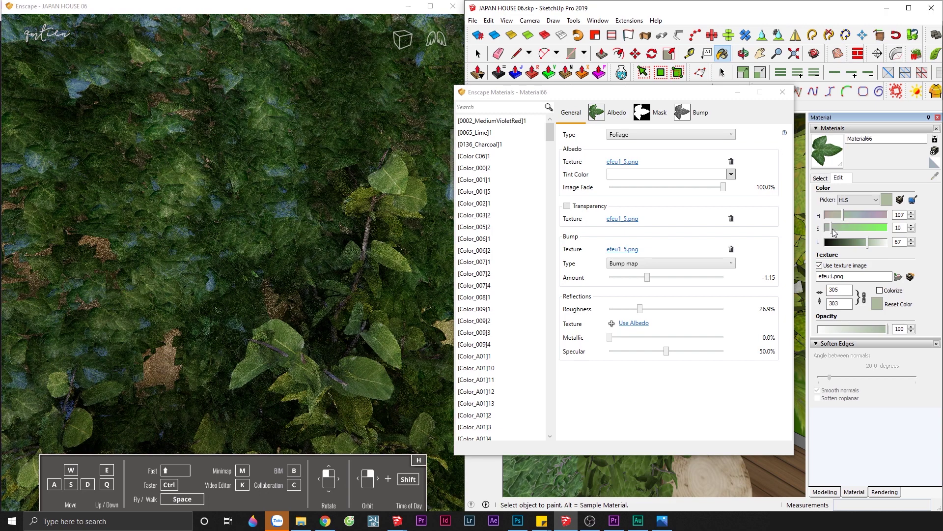
{"action": "left_click", "coordinate": [864, 243]}
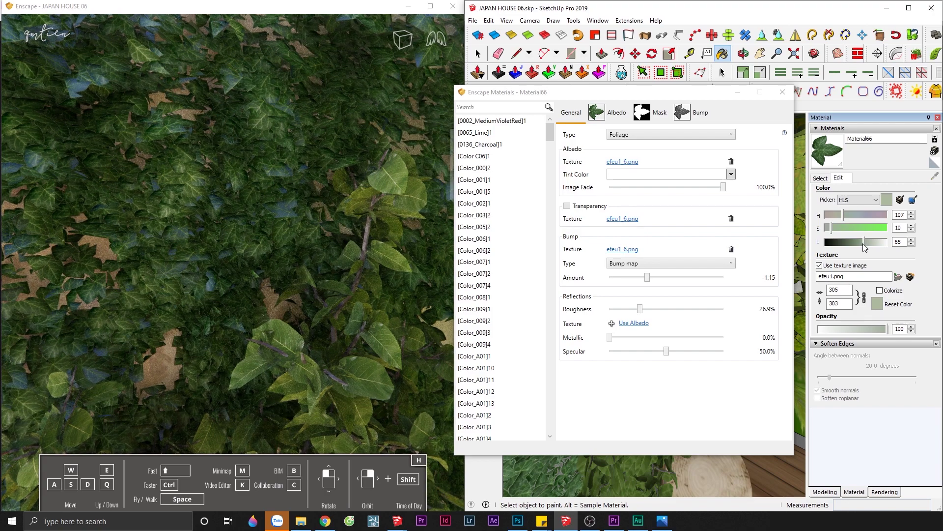
{"action": "left_click", "coordinate": [863, 244]}
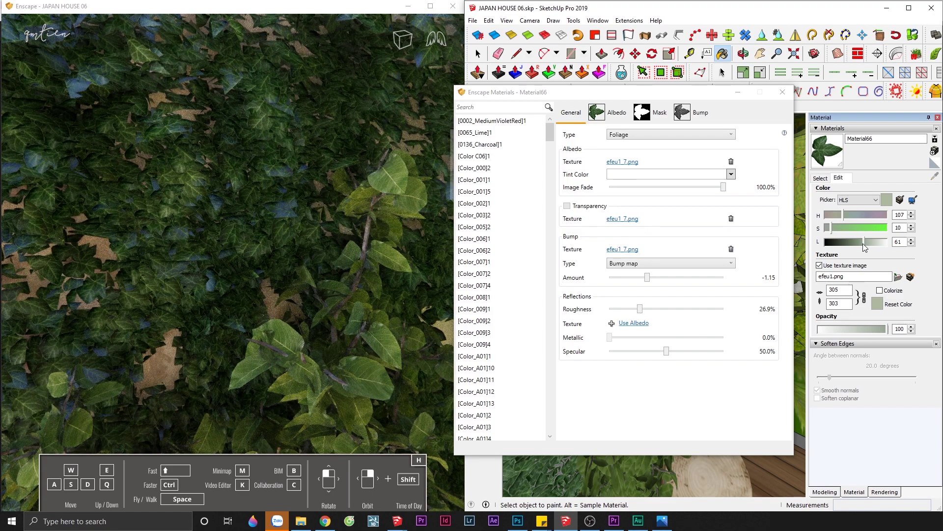
{"action": "left_click_drag", "start_coordinate": [311, 267], "coordinate": [334, 246]}
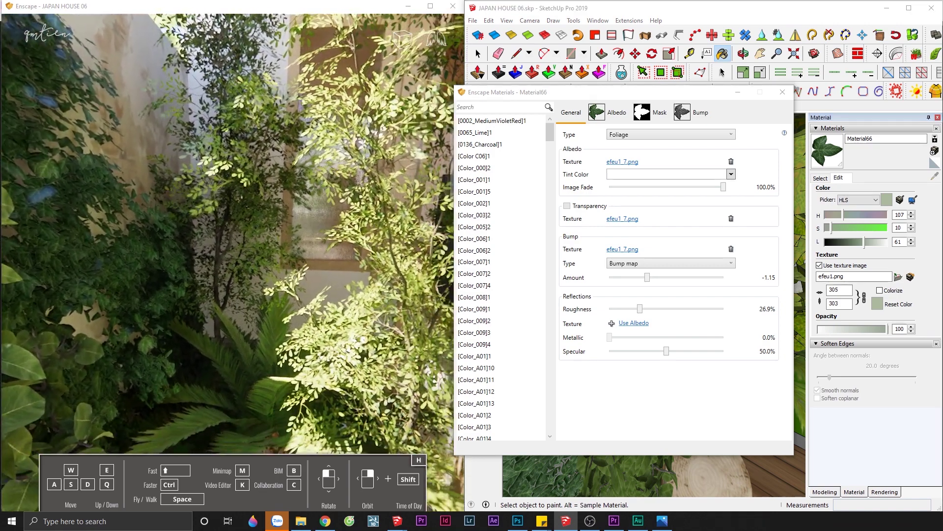
{"action": "left_click_drag", "start_coordinate": [311, 268], "coordinate": [309, 265]}
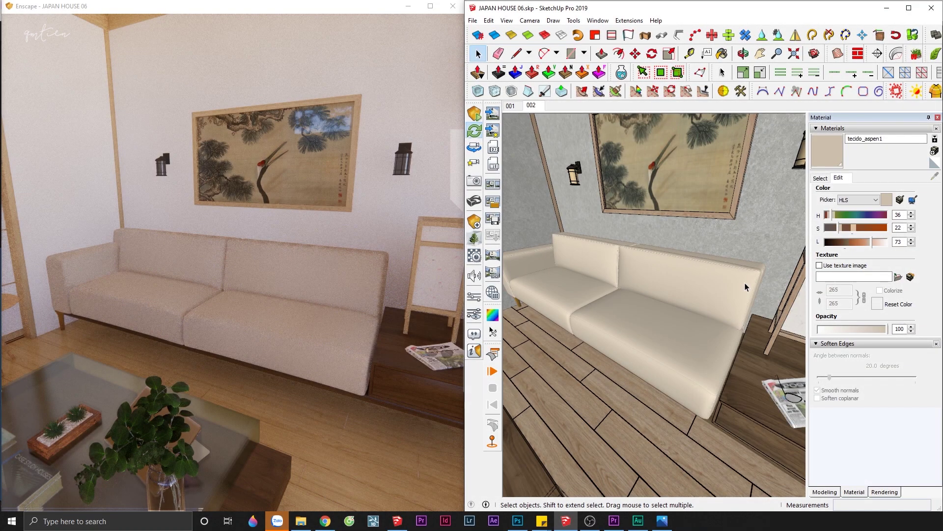
Switch to the paint bucket to sample the sofa's tecido_aspen1 material
{"action": "key", "text": "b"}
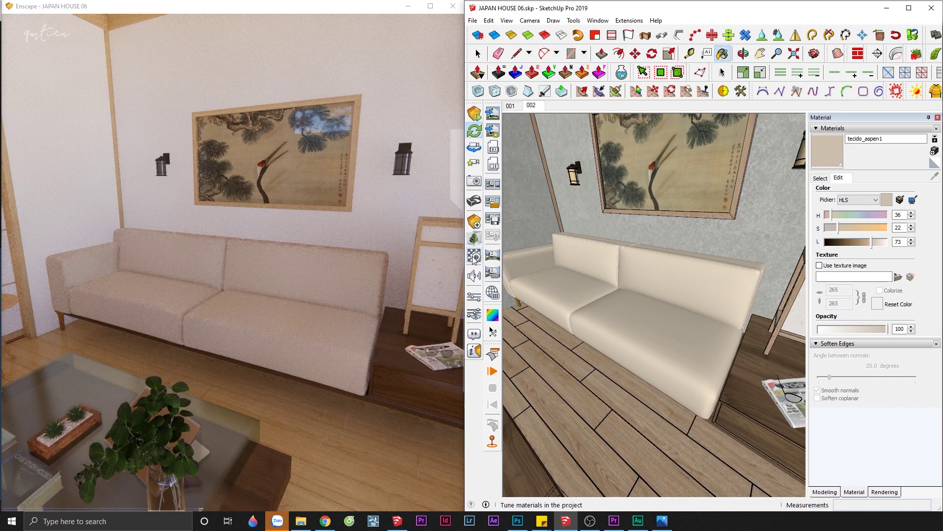
Load imola-chair-by-boconcept-leather.jpg as tecido_aspen1's albedo texture in Enscape
{"action": "left_click", "coordinate": [474, 256]}
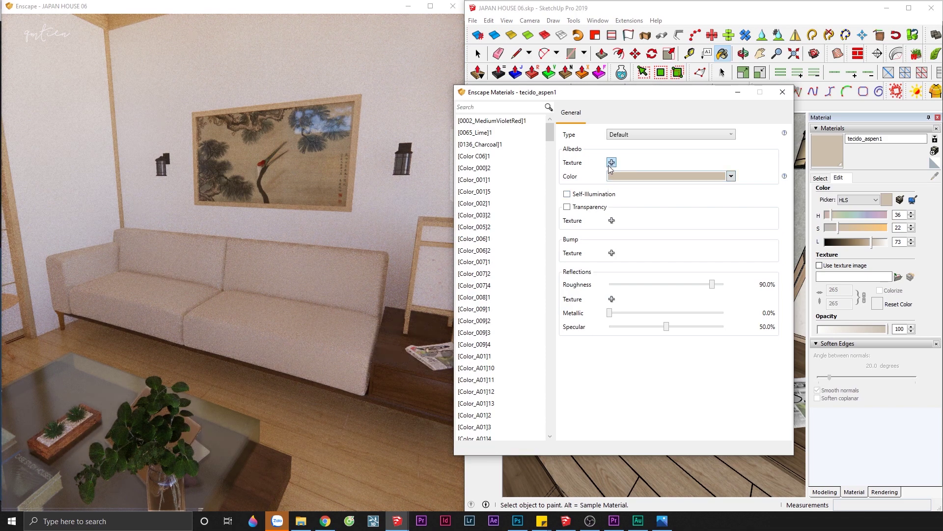
{"action": "left_click", "coordinate": [611, 163]}
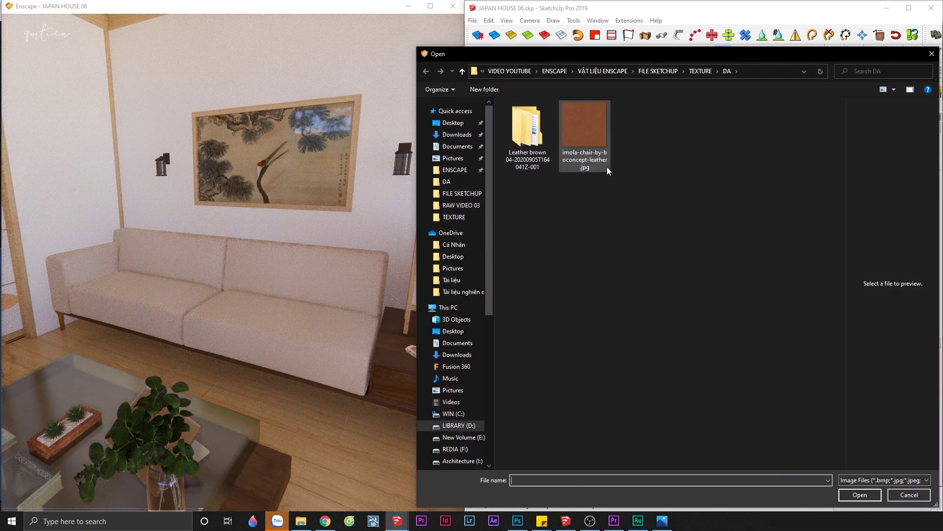
{"action": "left_click", "coordinate": [585, 140]}
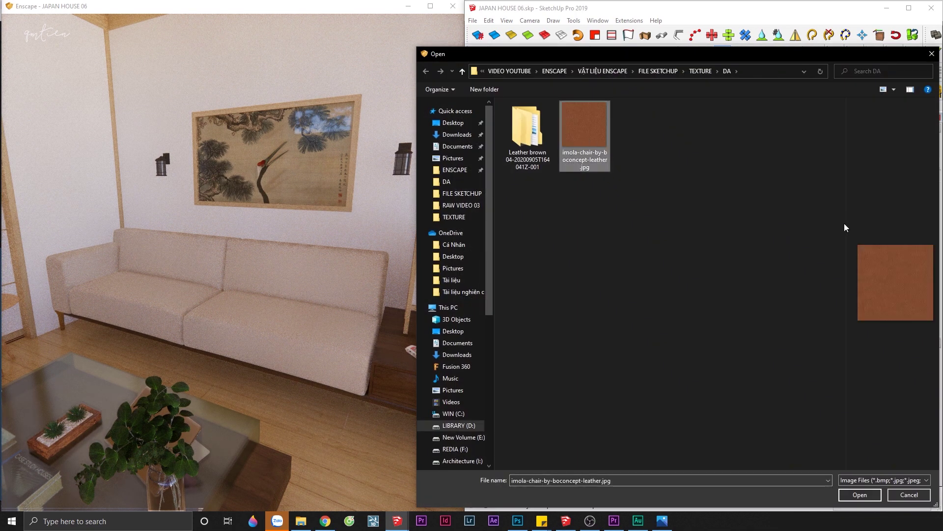
{"action": "left_click_drag", "start_coordinate": [846, 225], "coordinate": [697, 213]}
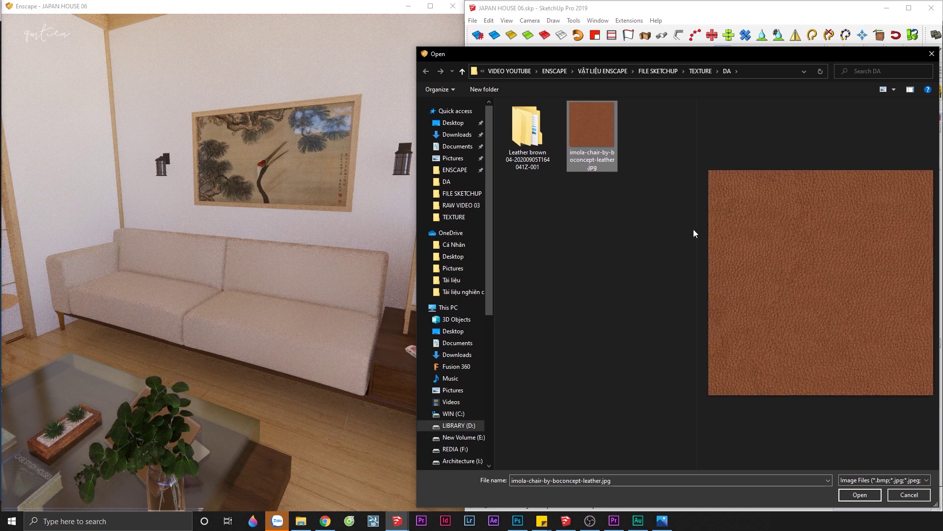
{"action": "left_click", "coordinate": [859, 491]}
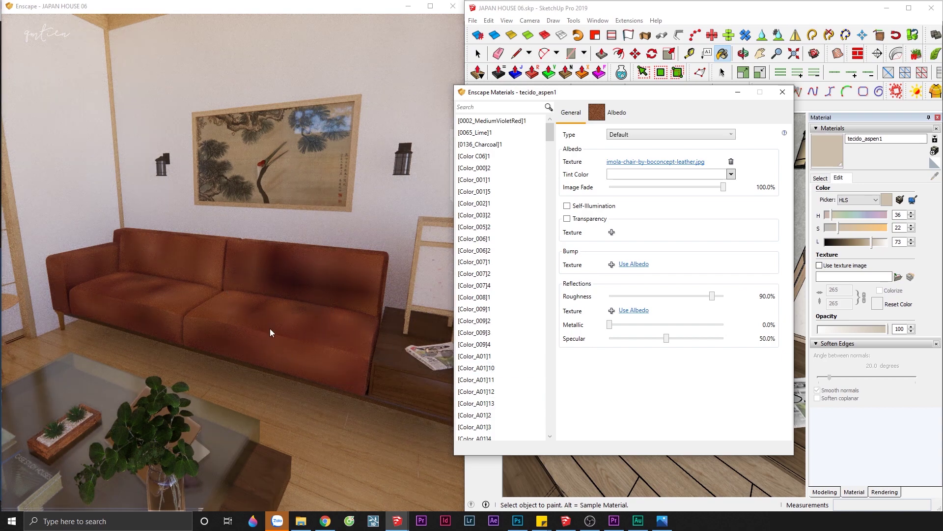
Give the leather albedo a custom texture width of 50, then return to General settings
{"action": "left_click", "coordinate": [609, 114]}
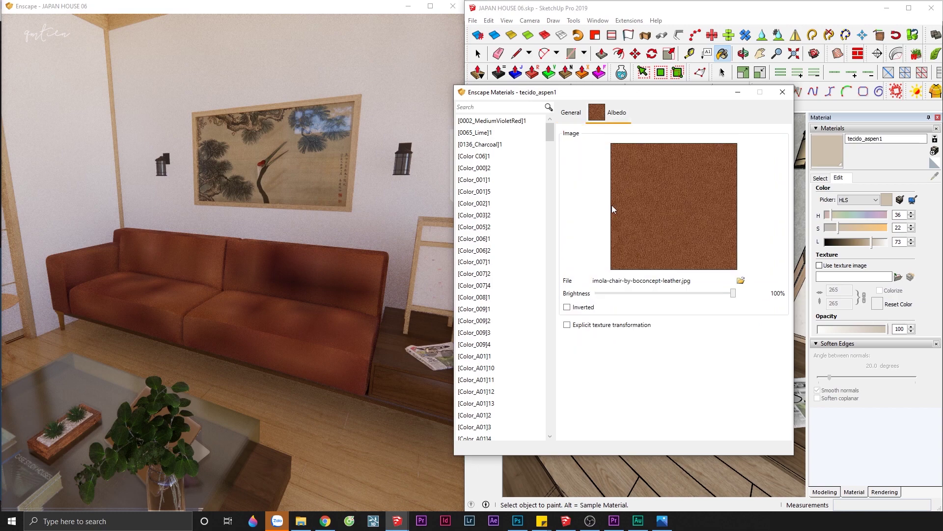
{"action": "left_click", "coordinate": [622, 326]}
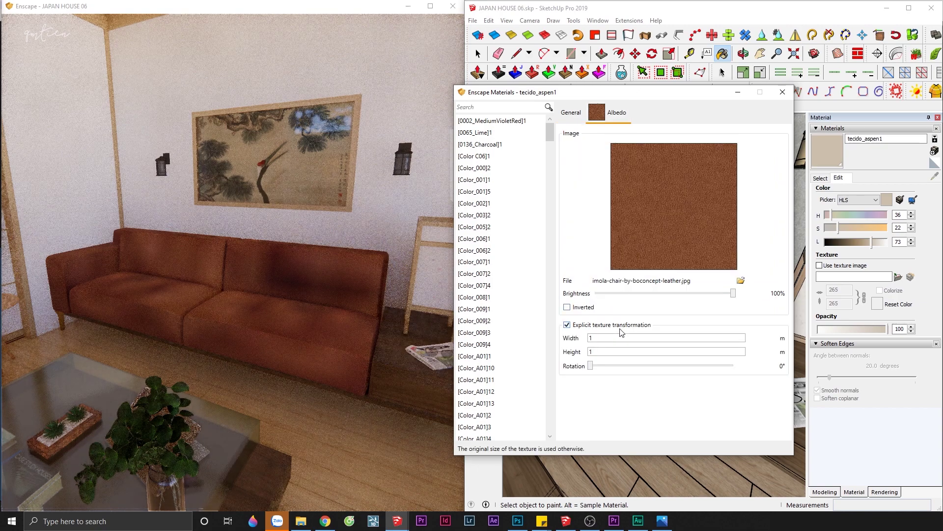
{"action": "left_click", "coordinate": [590, 338]}
{"action": "type", "text": "0.02"}
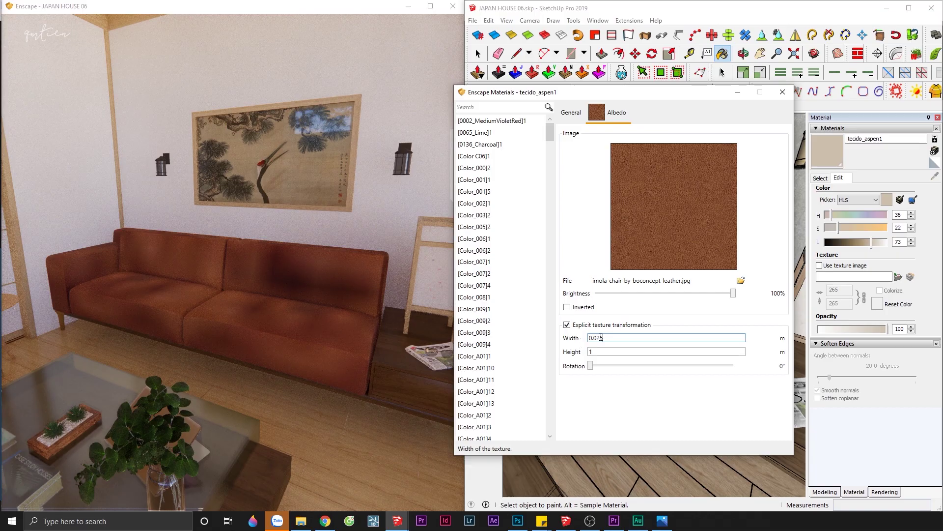
{"action": "type", "text": "5"}
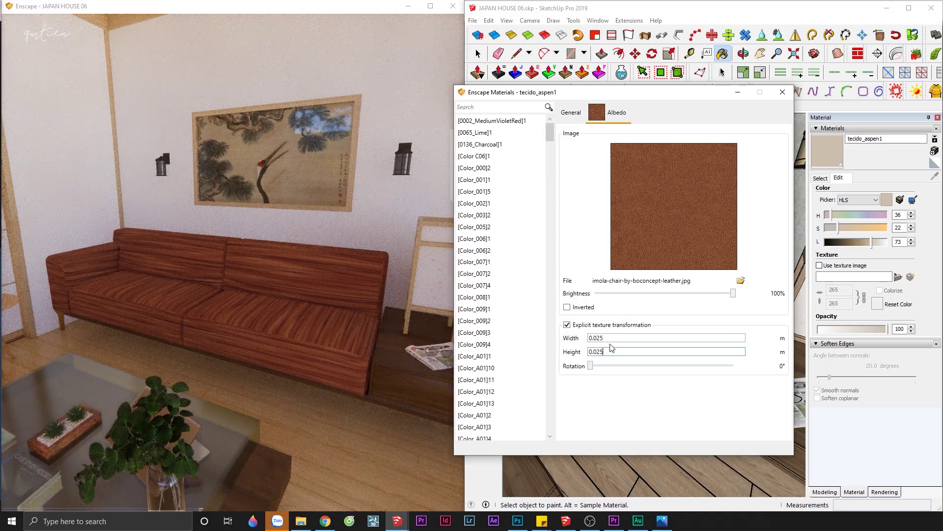
{"action": "type", "text": "0"}
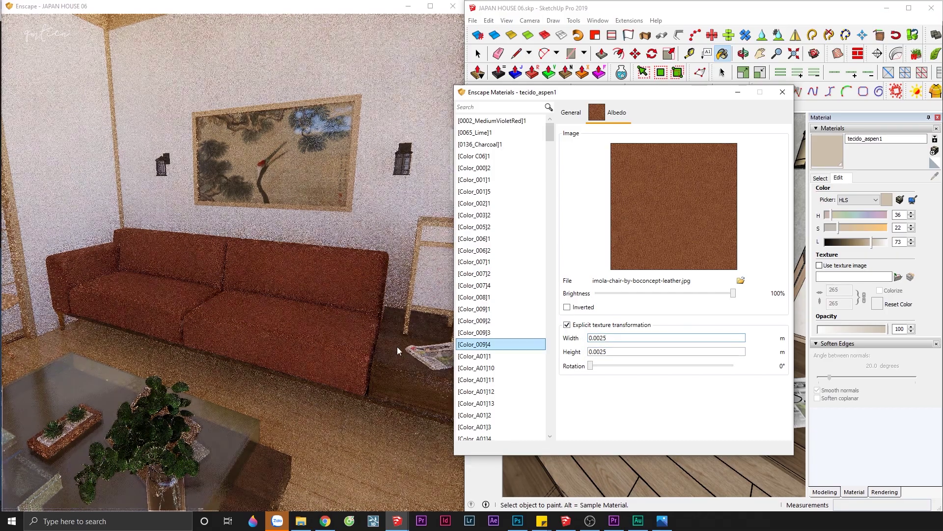
{"action": "left_click", "coordinate": [308, 330]}
{"action": "scroll", "coordinate": [308, 329], "scroll_direction": "up", "scroll_amount": 5}
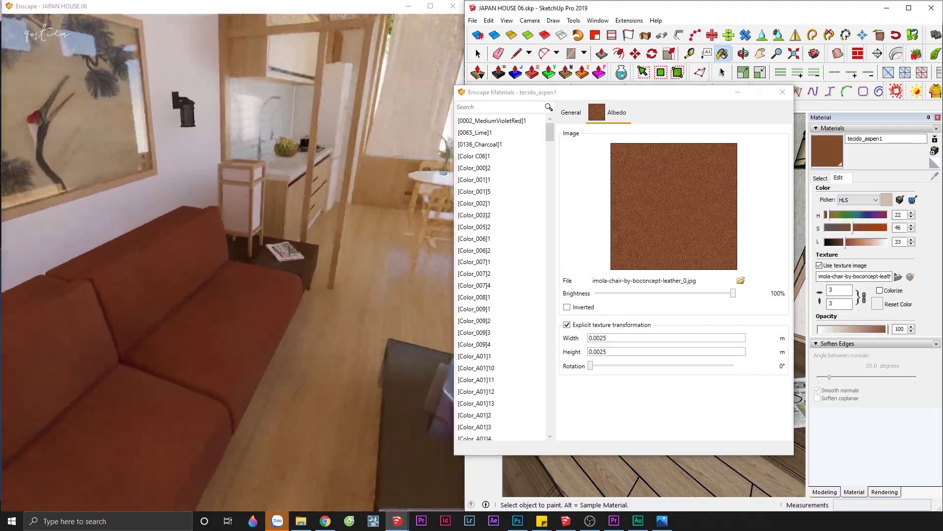
{"action": "left_click_drag", "start_coordinate": [308, 329], "coordinate": [330, 376]}
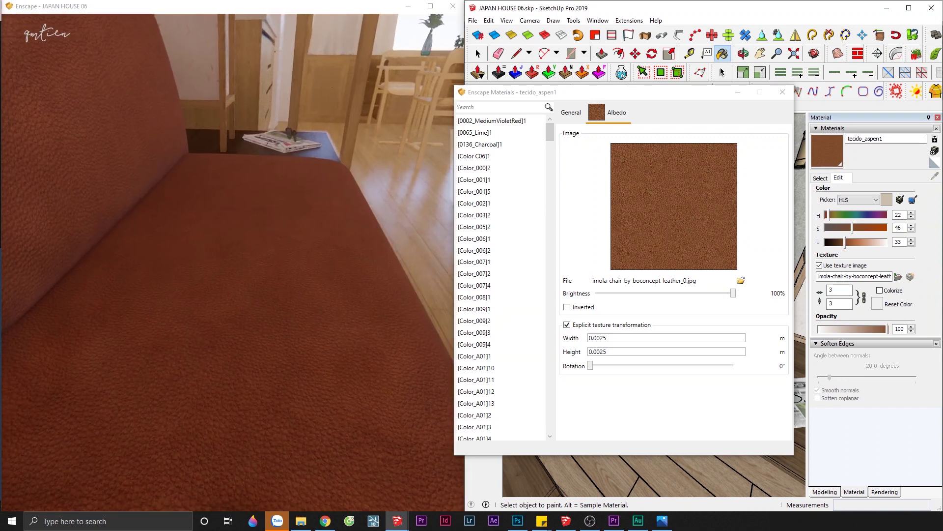
{"action": "scroll", "coordinate": [330, 377], "scroll_direction": "down", "scroll_amount": 3}
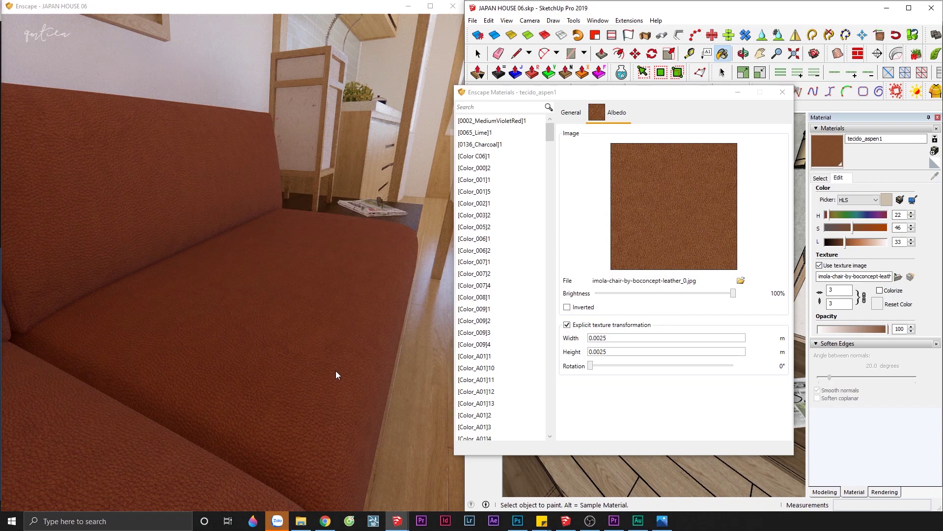
{"action": "left_click", "coordinate": [579, 119]}
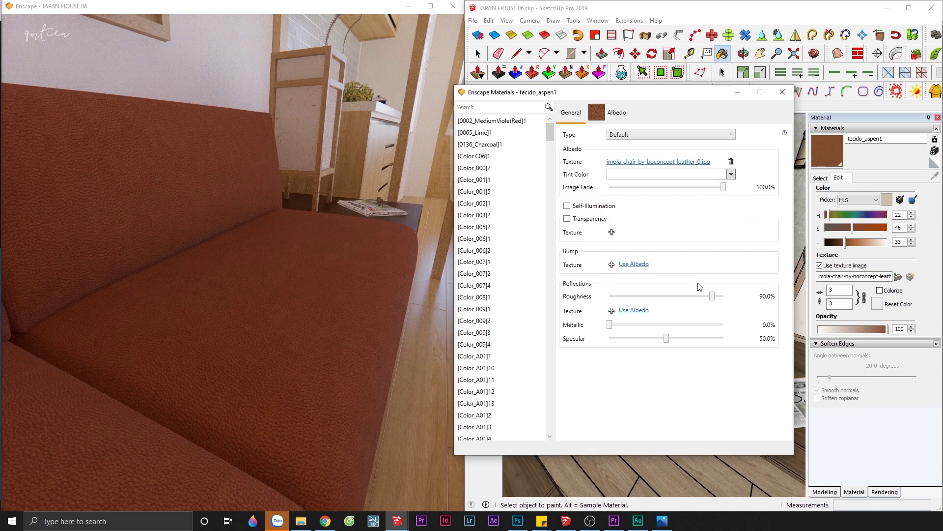
Lower the leather's roughness to 47.8% and use its albedo image as bump
{"action": "left_click_drag", "start_coordinate": [713, 296], "coordinate": [665, 296]}
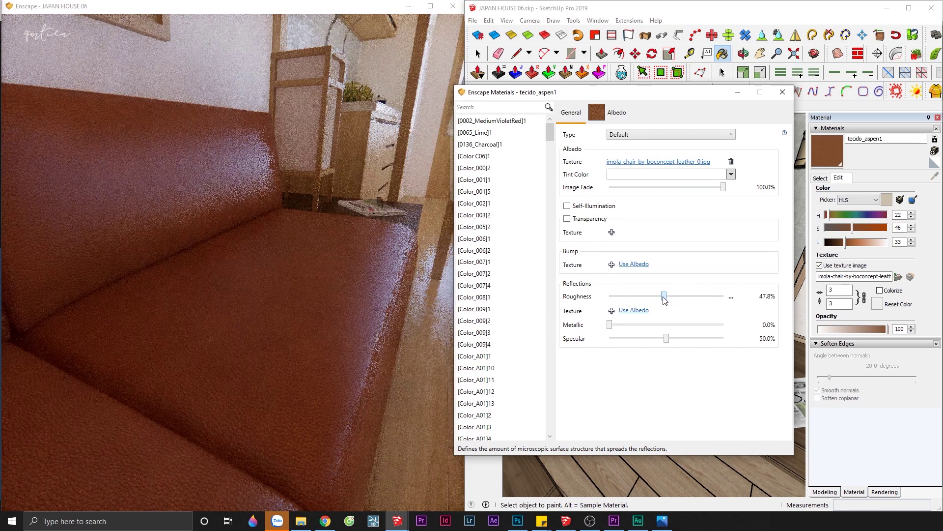
{"action": "left_click_drag", "start_coordinate": [666, 296], "coordinate": [664, 297]}
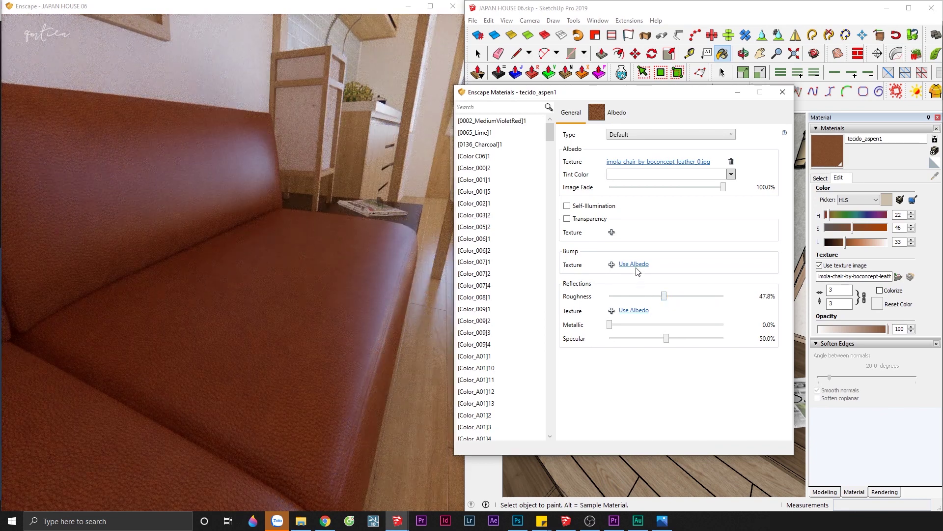
{"action": "left_click", "coordinate": [633, 264]}
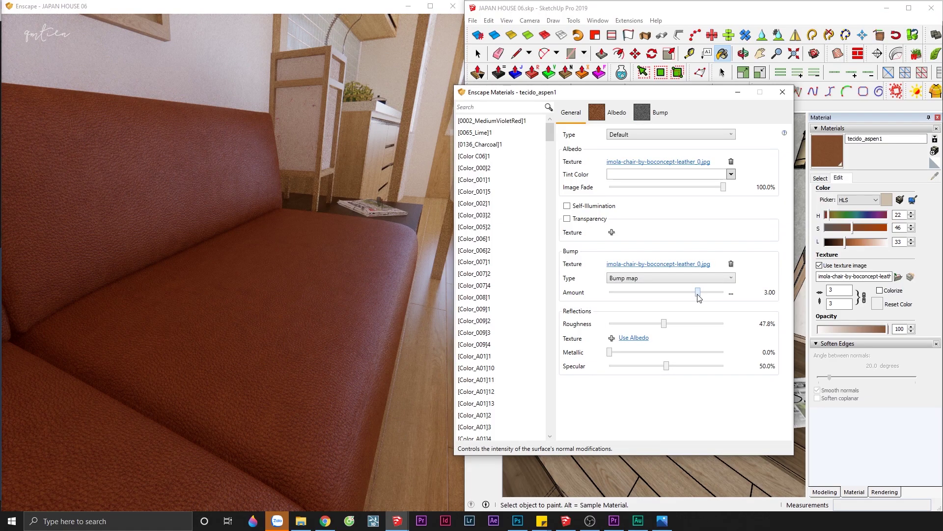
{"action": "left_click_drag", "start_coordinate": [698, 293], "coordinate": [668, 294]}
Adjust the leather bump amount to 2.05 and review the sofa render
{"action": "scroll", "coordinate": [352, 342], "scroll_direction": "down", "scroll_amount": 5}
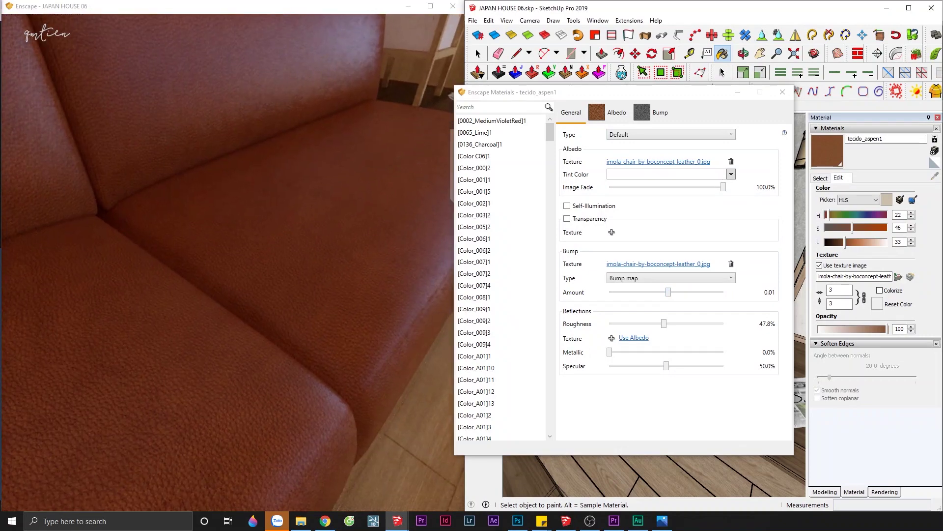
{"action": "scroll", "coordinate": [233, 262], "scroll_direction": "up", "scroll_amount": 5}
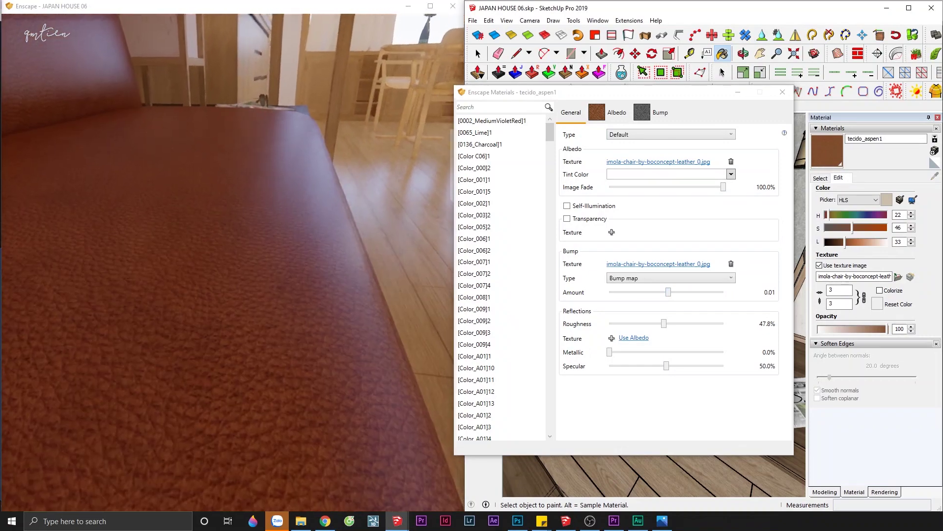
{"action": "scroll", "coordinate": [332, 347], "scroll_direction": "up", "scroll_amount": 3}
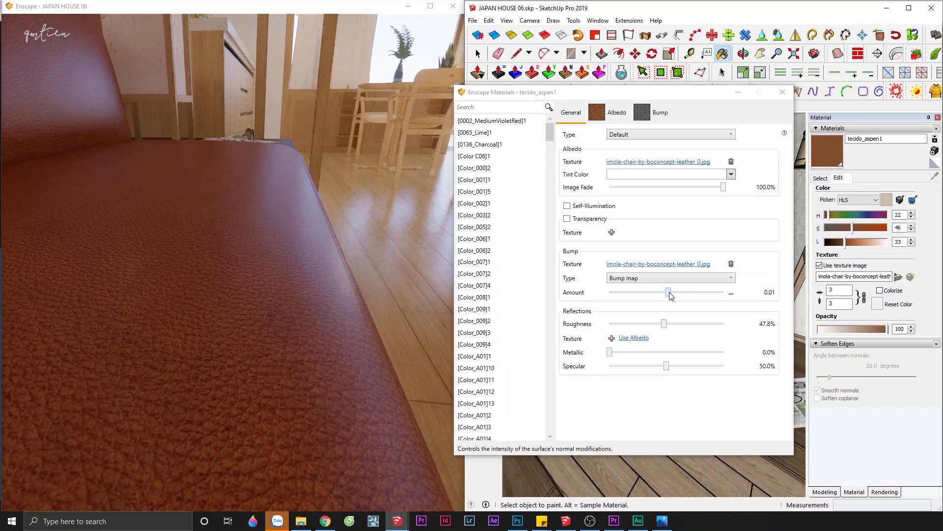
{"action": "left_click_drag", "start_coordinate": [670, 294], "coordinate": [647, 295]}
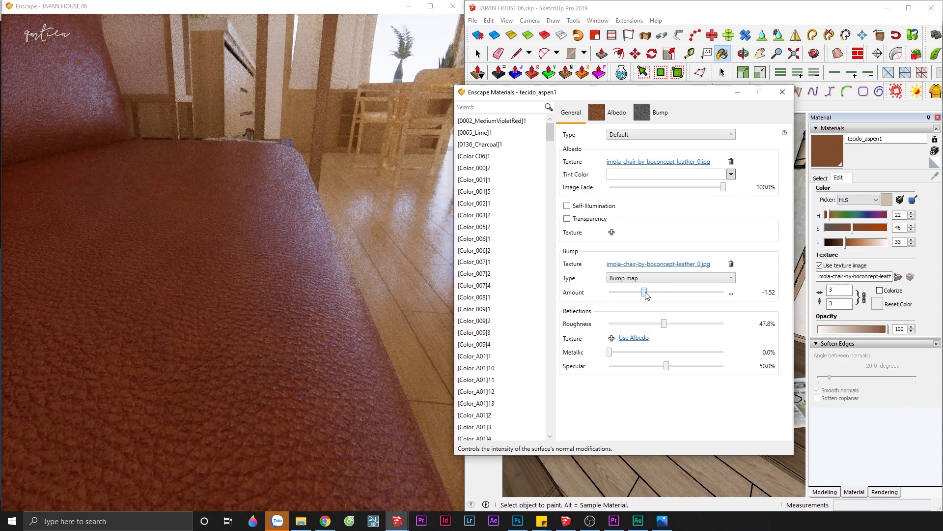
{"action": "left_click_drag", "start_coordinate": [661, 295], "coordinate": [692, 293]}
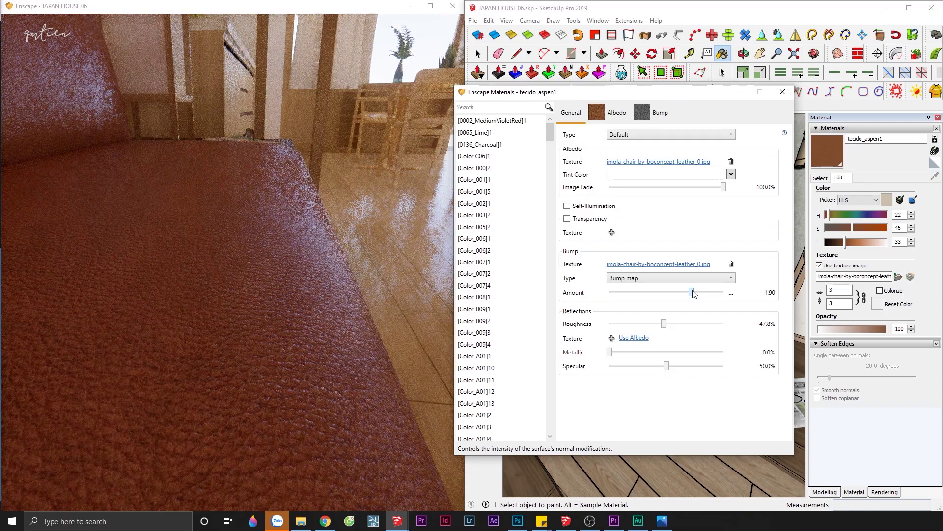
{"action": "left_click_drag", "start_coordinate": [692, 293], "coordinate": [694, 293]}
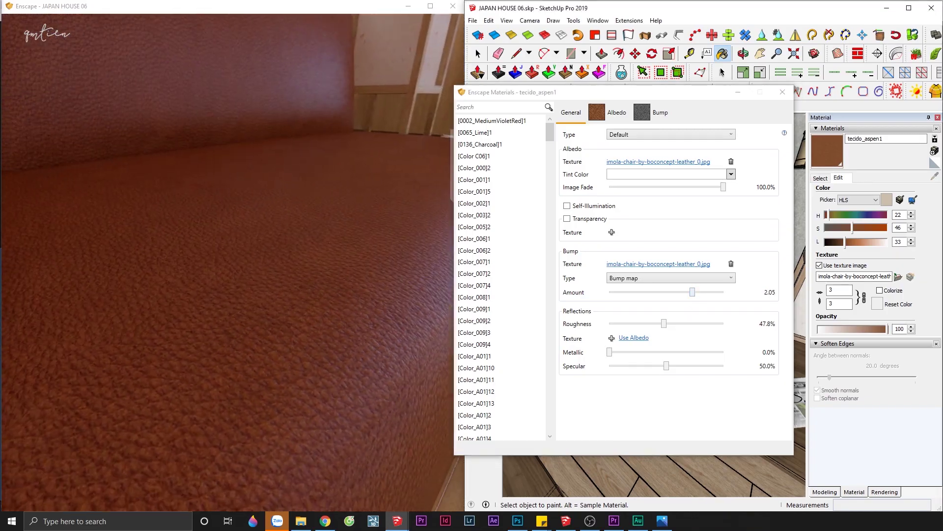
{"action": "left_click_drag", "start_coordinate": [365, 366], "coordinate": [365, 366]}
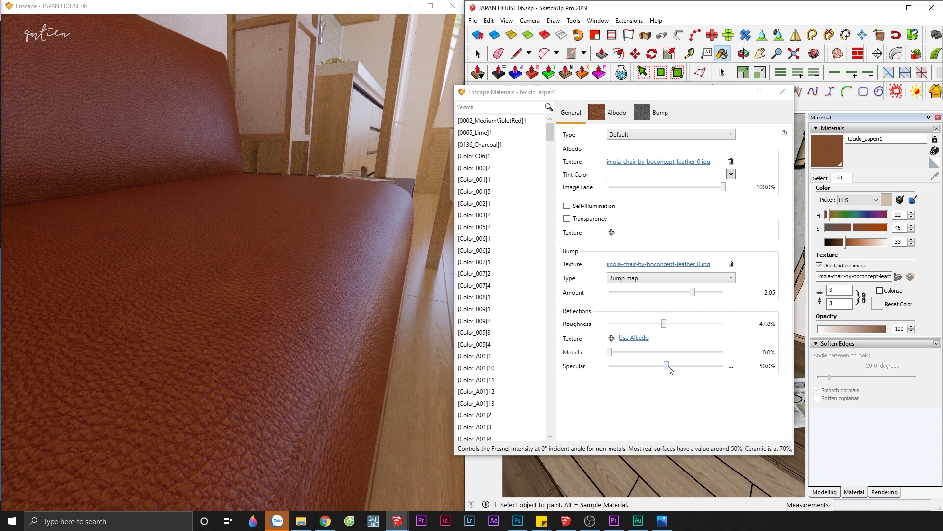
Raise tecido_aspen1's specular from 50% to 82.3% and view the whole sofa
{"action": "left_click_drag", "start_coordinate": [667, 366], "coordinate": [698, 368]}
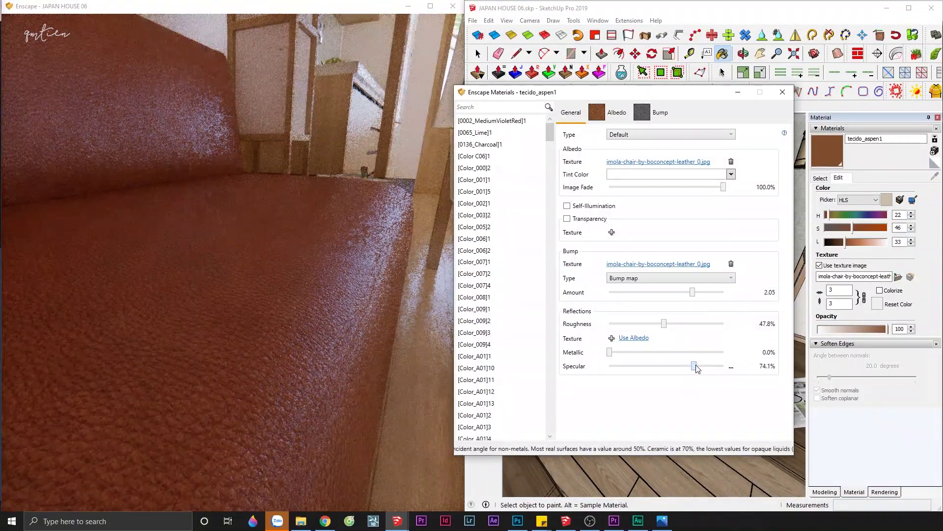
{"action": "left_click_drag", "start_coordinate": [697, 368], "coordinate": [708, 369]}
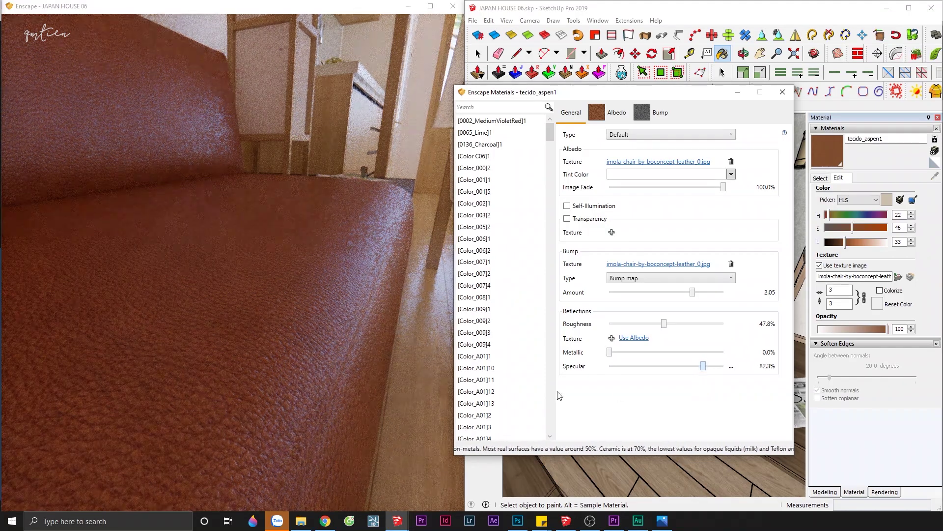
{"action": "left_click_drag", "start_coordinate": [344, 245], "coordinate": [295, 221]}
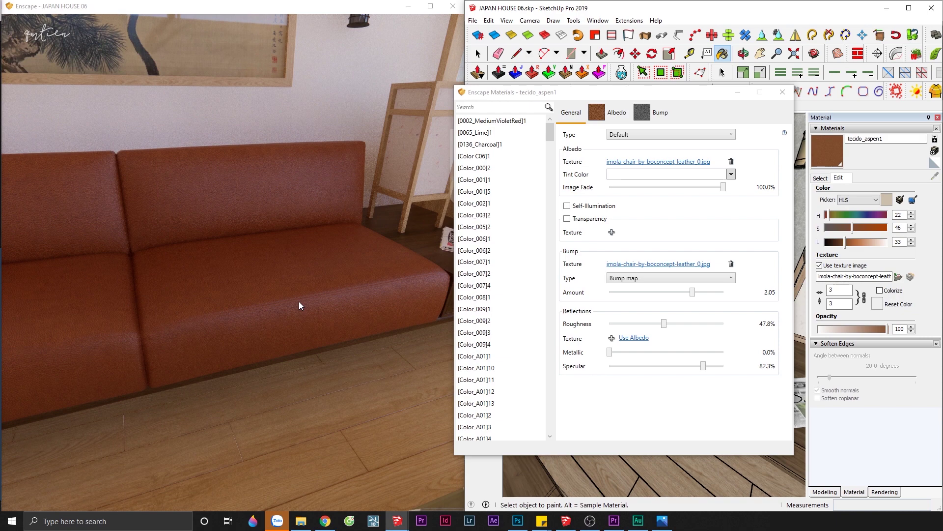
Load Leather brown 04_baseColor.png as the sofa leather's albedo texture
{"action": "left_click", "coordinate": [609, 112]}
{"action": "left_click", "coordinate": [640, 166]}
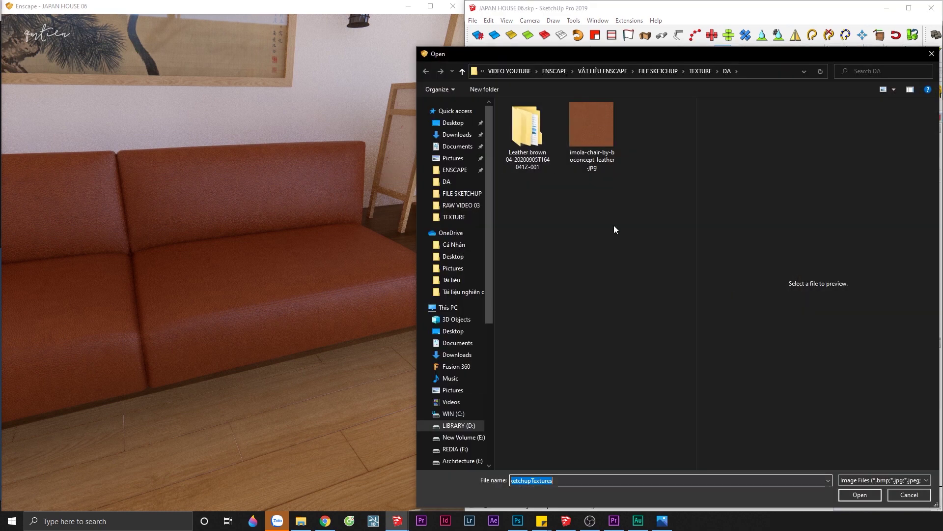
{"action": "double_click", "coordinate": [533, 129]}
{"action": "double_click", "coordinate": [567, 120]}
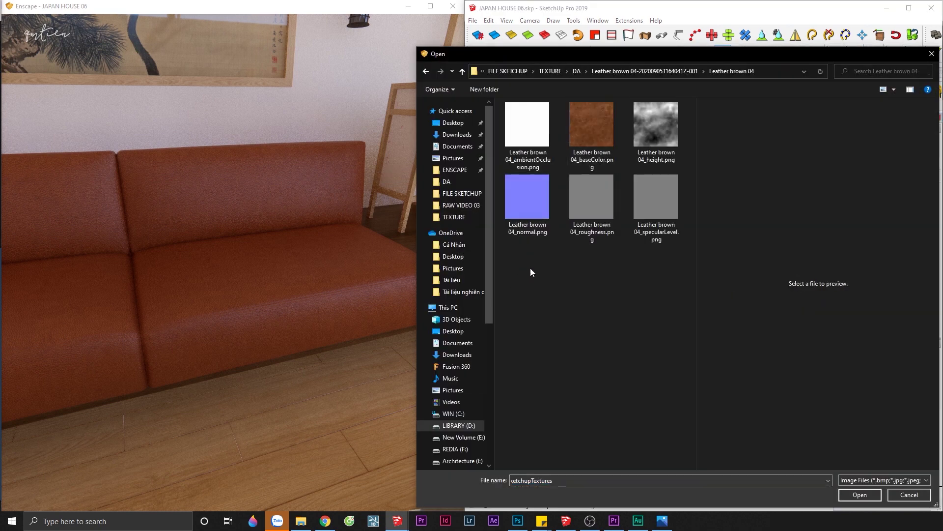
{"action": "left_click", "coordinate": [600, 125]}
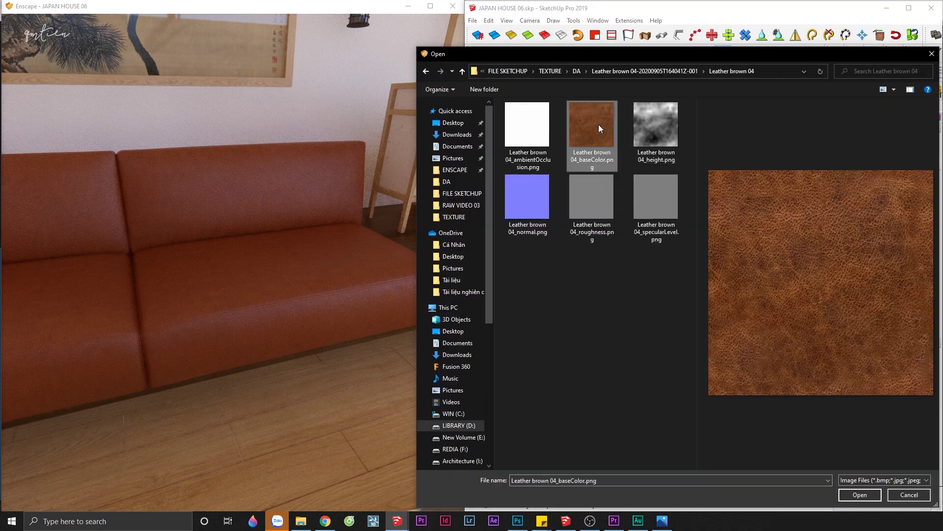
{"action": "double_click", "coordinate": [599, 125]}
{"action": "left_click", "coordinate": [571, 112]}
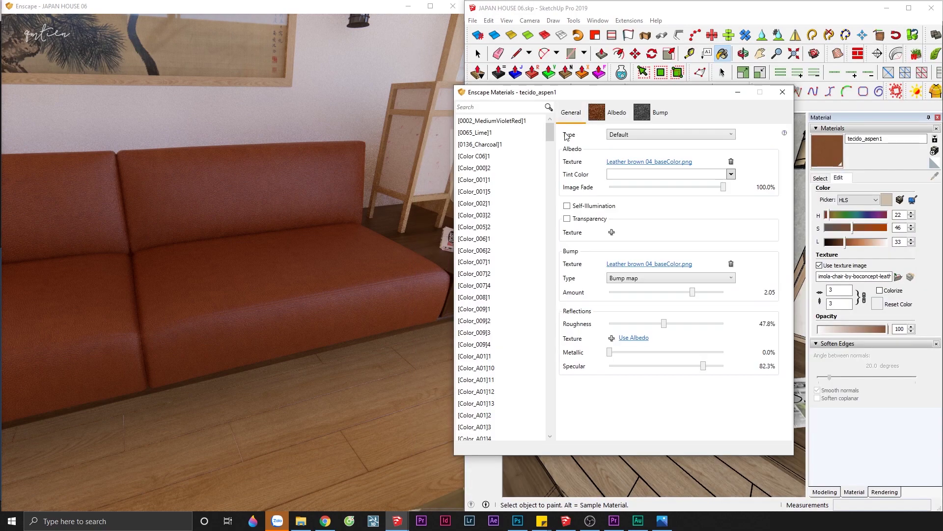
Set the Leather brown 04 normal map as bump and its roughness map as roughness texture
{"action": "right_click", "coordinate": [276, 264]}
{"action": "left_click", "coordinate": [611, 206]}
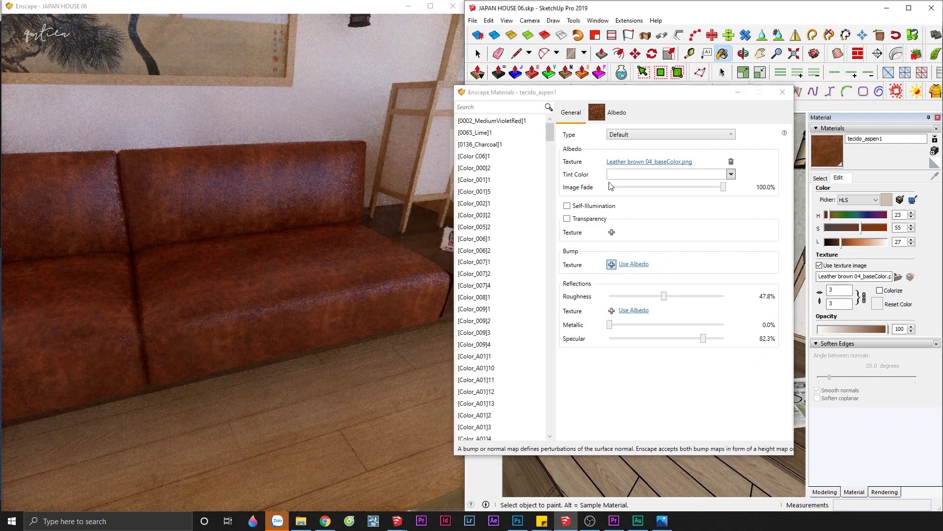
{"action": "left_click", "coordinate": [611, 264]}
{"action": "double_click", "coordinate": [526, 193]}
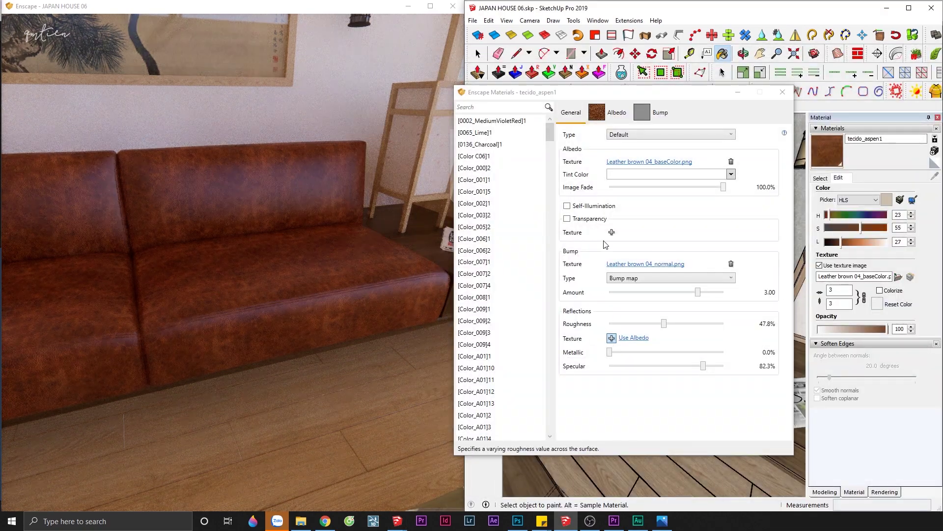
{"action": "left_click", "coordinate": [612, 337]}
{"action": "double_click", "coordinate": [614, 239]}
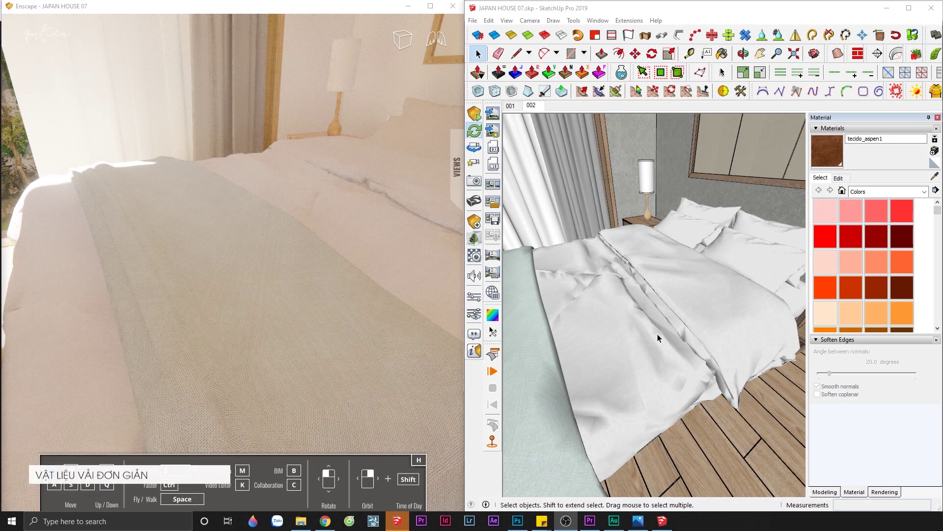
Sample the green bed runner's material and open its Enscape material settings
{"action": "middle_click_drag", "start_coordinate": [657, 334], "coordinate": [653, 331]}
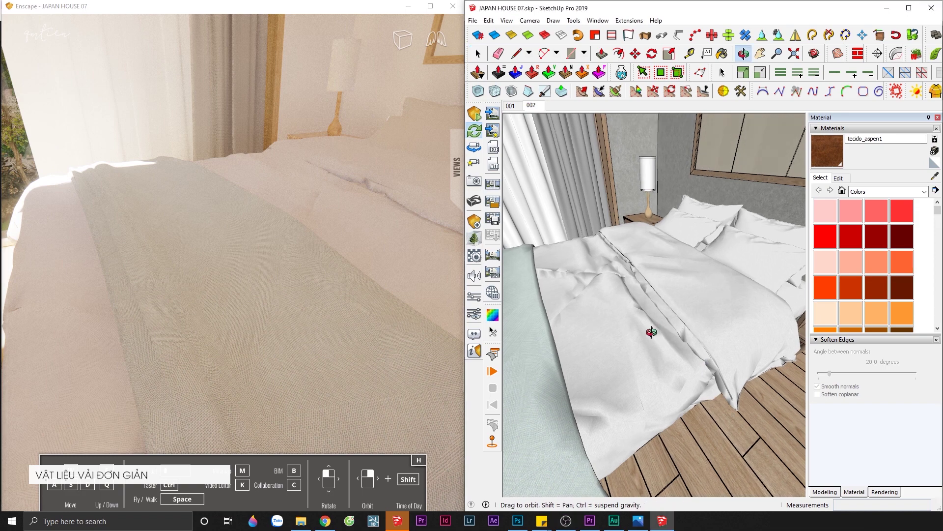
{"action": "key", "text": "b"}
{"action": "key", "text": "alt"}
{"action": "left_click", "coordinate": [546, 373], "text": "alt"}
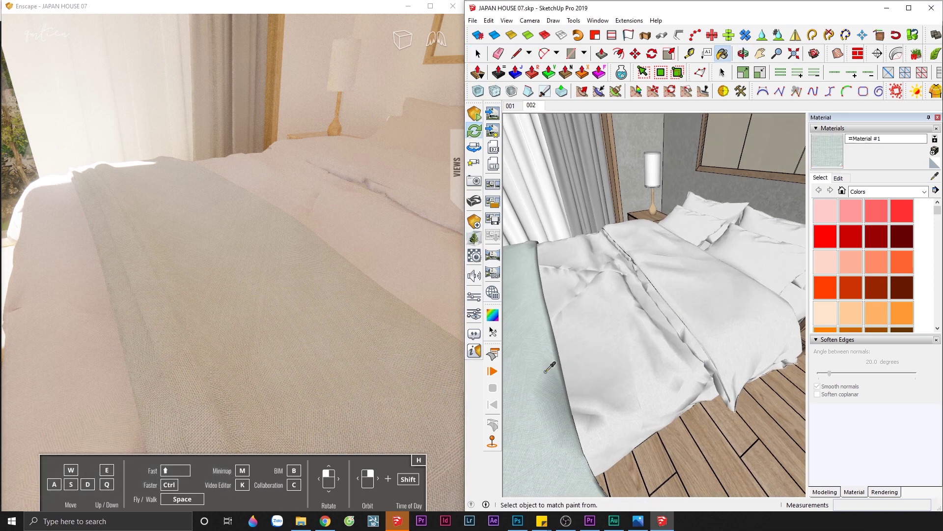
{"action": "left_click", "coordinate": [476, 258]}
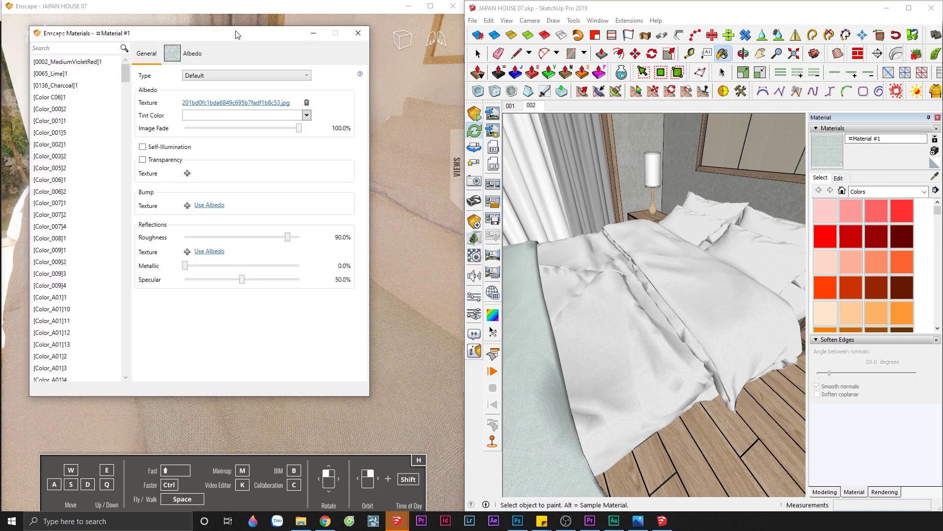
{"action": "left_click_drag", "start_coordinate": [237, 35], "coordinate": [725, 102]}
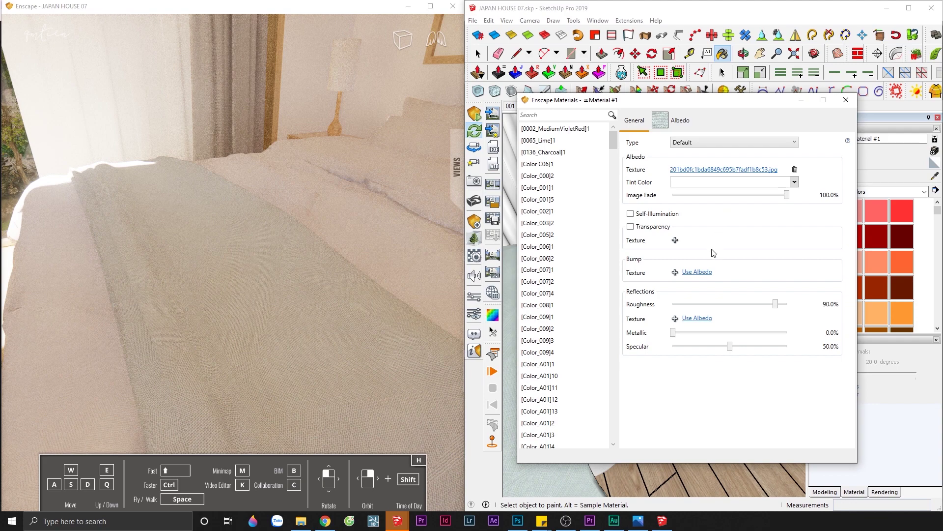
Use the albedo image as a weaker bump, halve roughness, and lower specular to 35.4%
{"action": "left_click", "coordinate": [698, 273]}
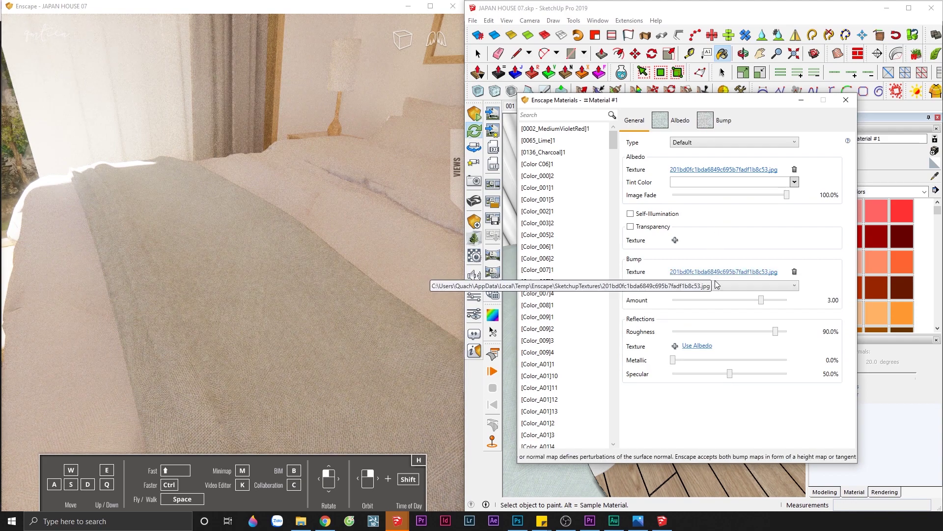
{"action": "mouse_move", "coordinate": [752, 300]}
{"action": "left_mouse_down"}
{"action": "mouse_move", "coordinate": [761, 301]}
{"action": "mouse_move", "coordinate": [717, 303]}
{"action": "left_mouse_up"}
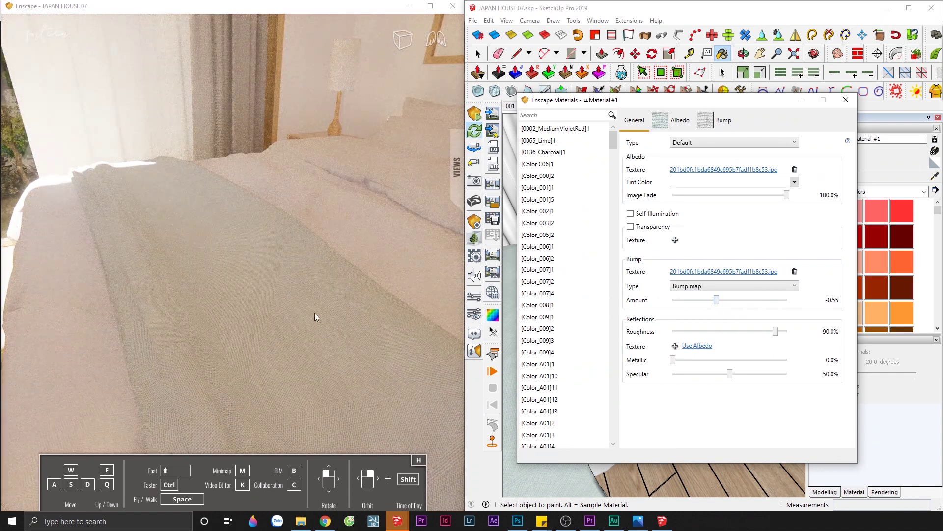
{"action": "left_click_drag", "start_coordinate": [316, 316], "coordinate": [221, 304]}
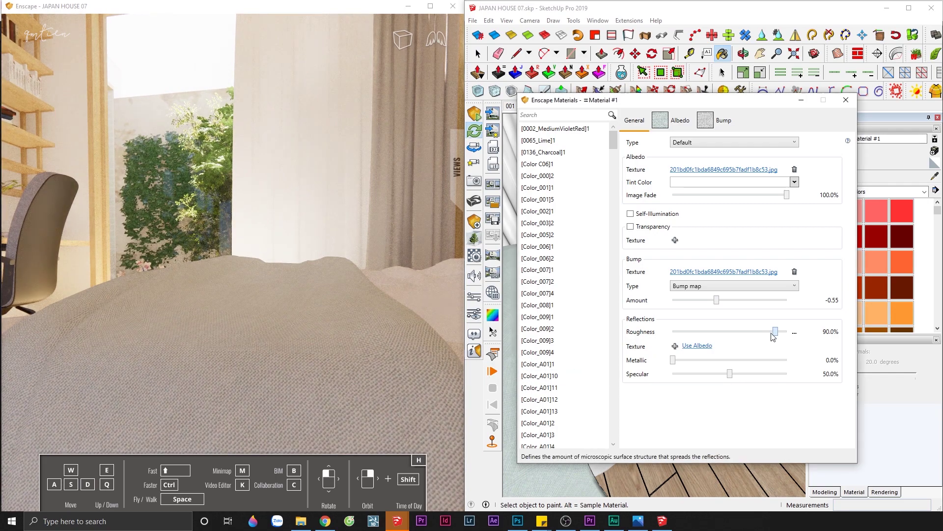
{"action": "left_click_drag", "start_coordinate": [775, 331], "coordinate": [731, 332]}
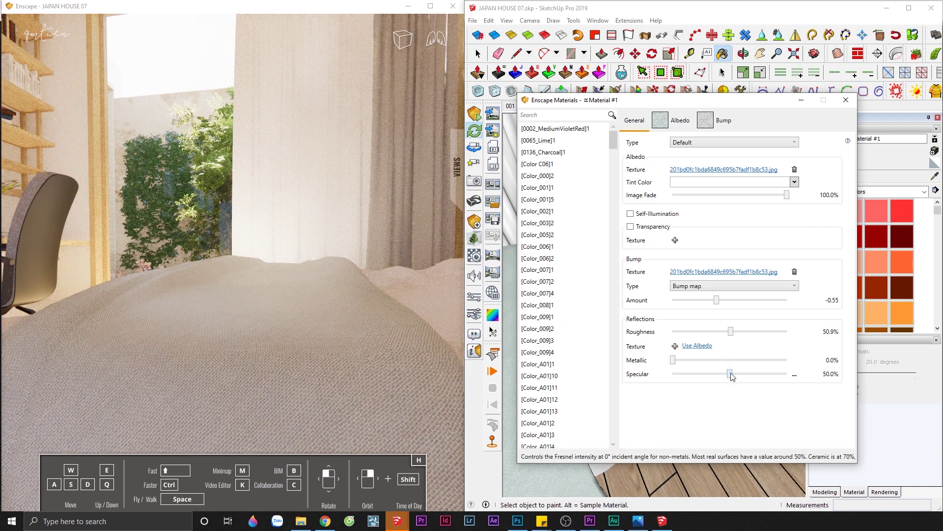
{"action": "left_click_drag", "start_coordinate": [730, 374], "coordinate": [713, 374]}
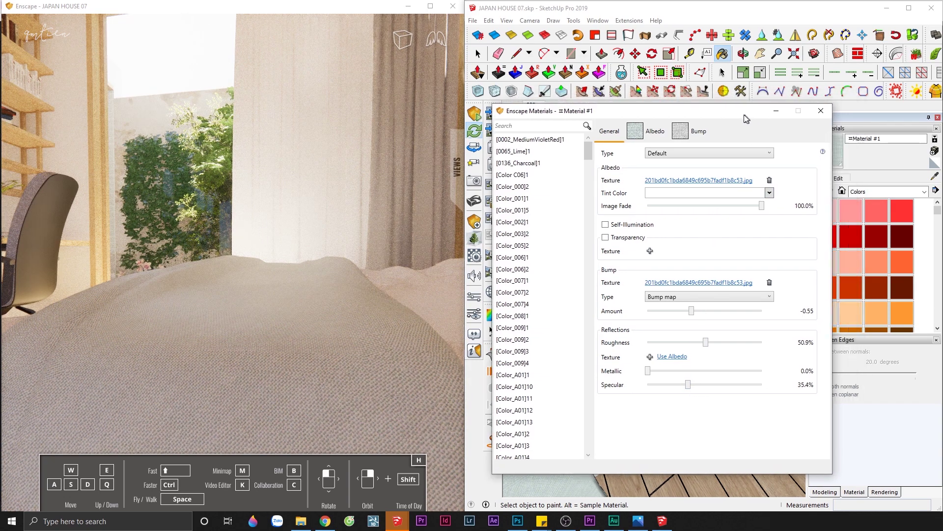
{"action": "left_click_drag", "start_coordinate": [697, 100], "coordinate": [623, 106]}
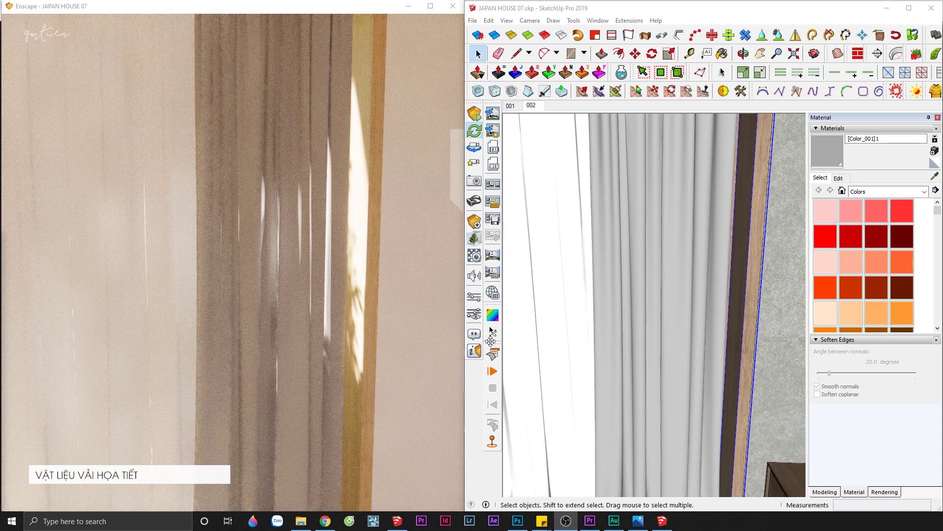
Sample the sheer curtain's material and load cd895e961a311fce25a17c4d951070d0.jpg as its albedo texture
{"action": "scroll", "coordinate": [329, 330], "scroll_direction": "up", "scroll_amount": 3}
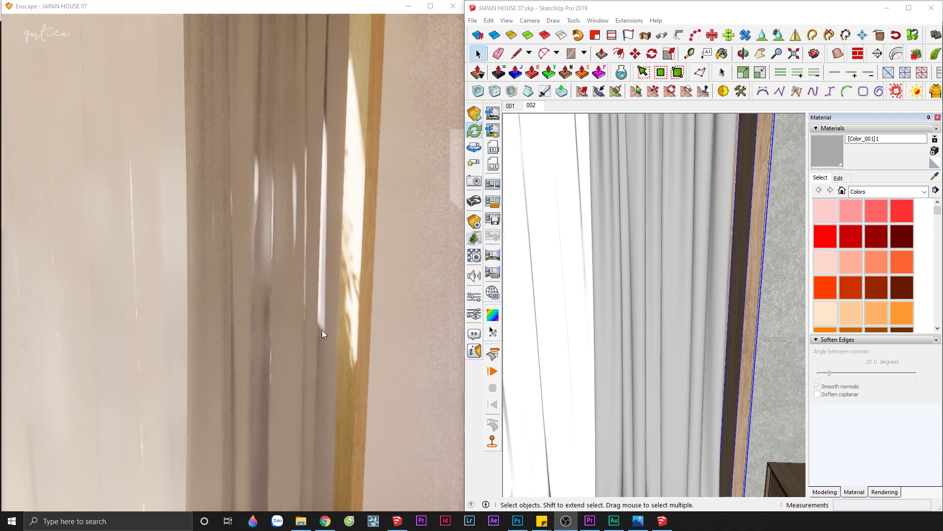
{"action": "key", "text": "b"}
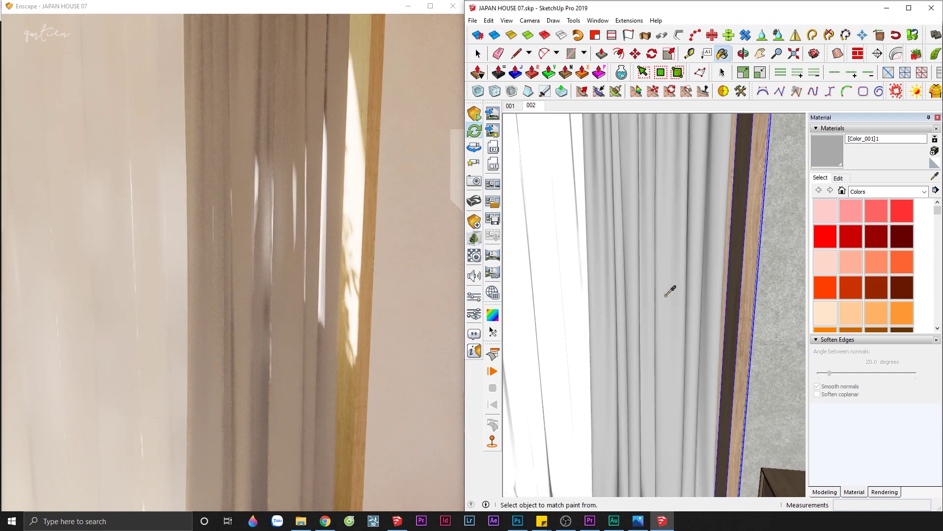
{"action": "left_click", "coordinate": [474, 256]}
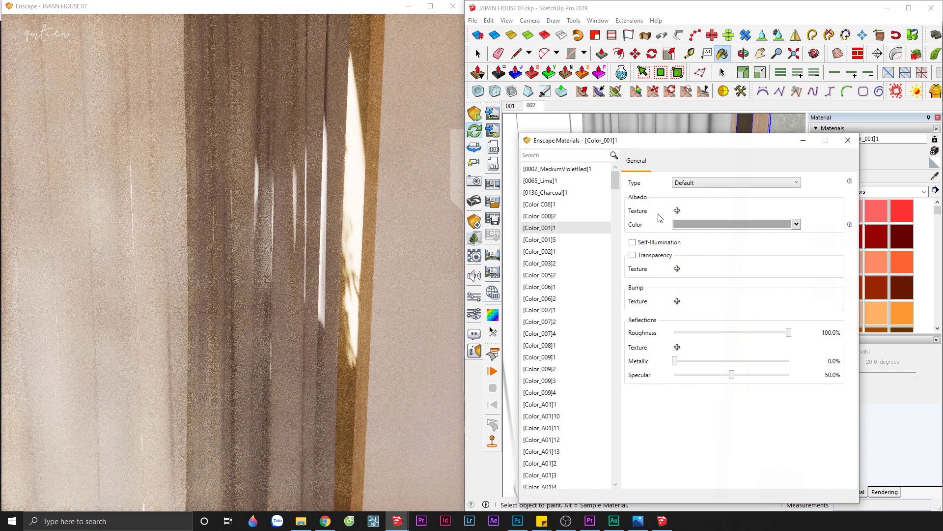
{"action": "left_click", "coordinate": [677, 212]}
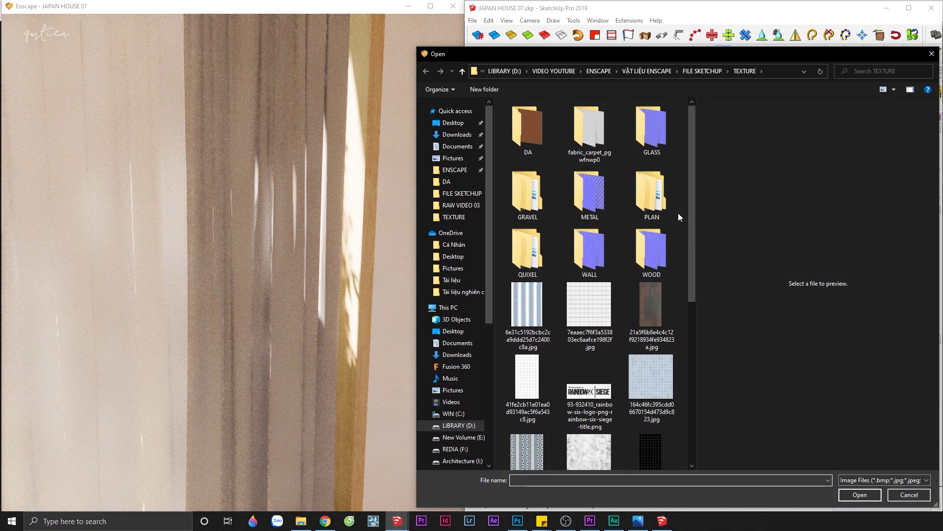
{"action": "left_click_drag", "start_coordinate": [692, 231], "coordinate": [695, 420]}
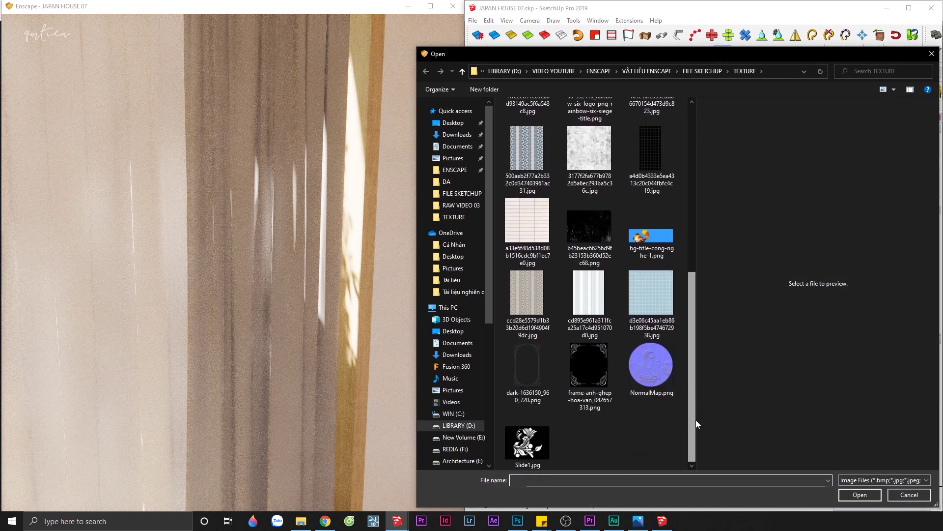
{"action": "left_click", "coordinate": [593, 315]}
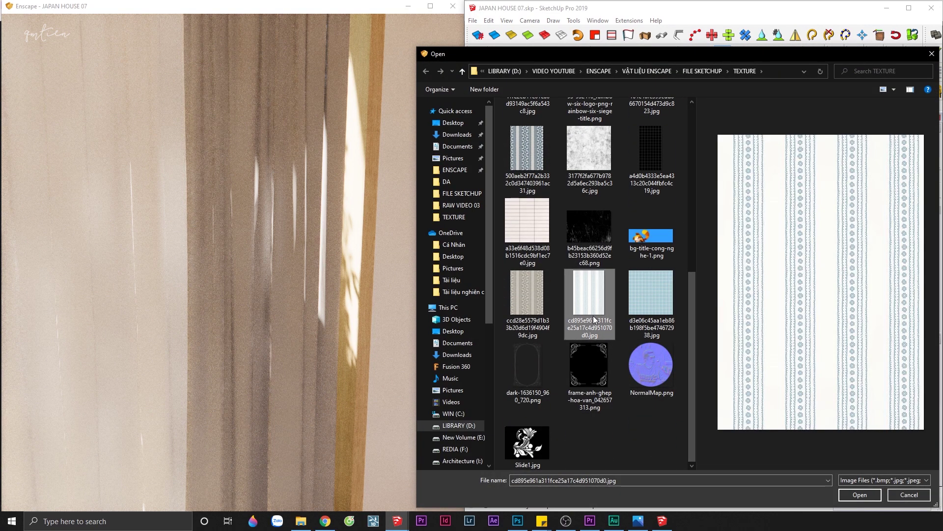
{"action": "left_click", "coordinate": [859, 494]}
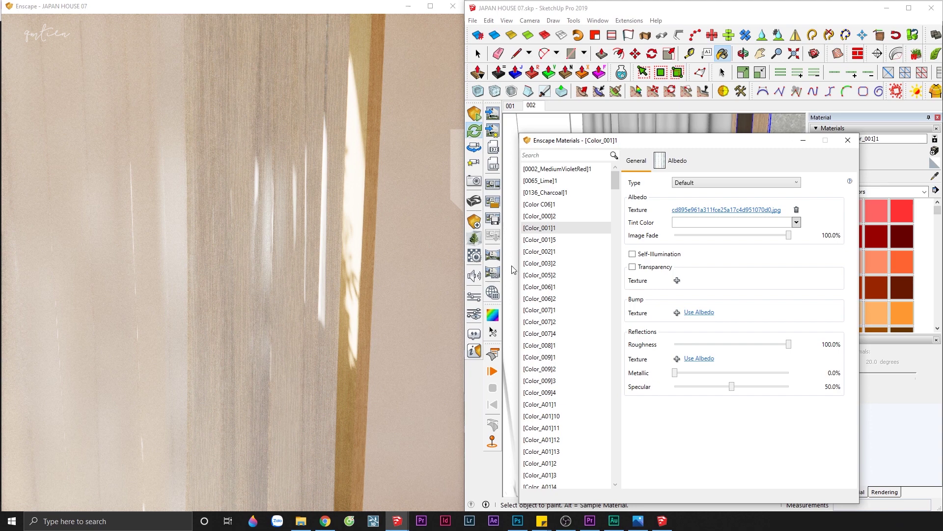
Enable explicit texture transformation on the curtain albedo with Width 2 m and Height 4 m
{"action": "left_click", "coordinate": [662, 160]}
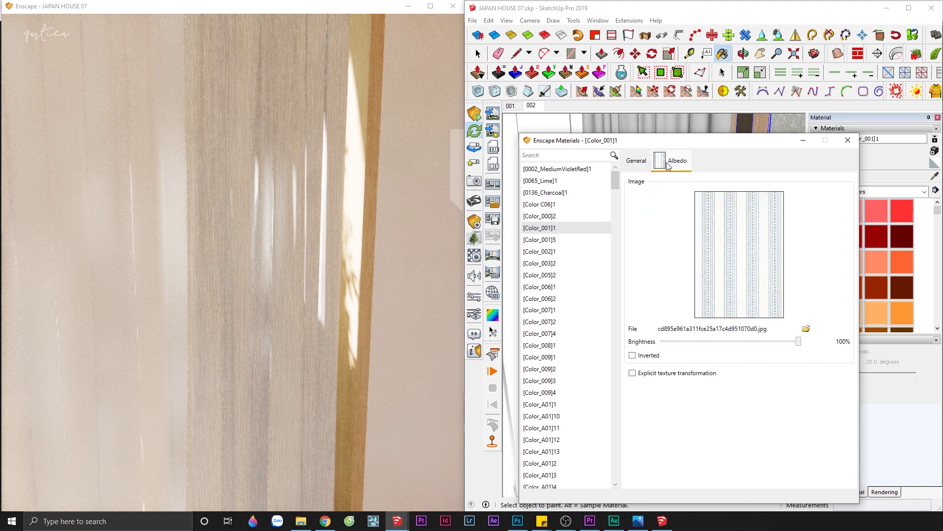
{"action": "left_click", "coordinate": [680, 374]}
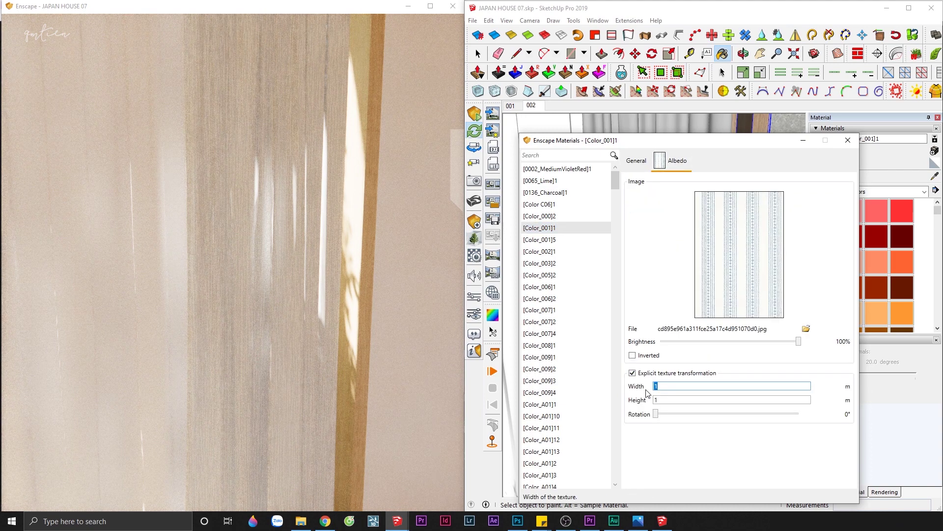
{"action": "type", "text": "2"}
{"action": "key", "text": "Tab"}
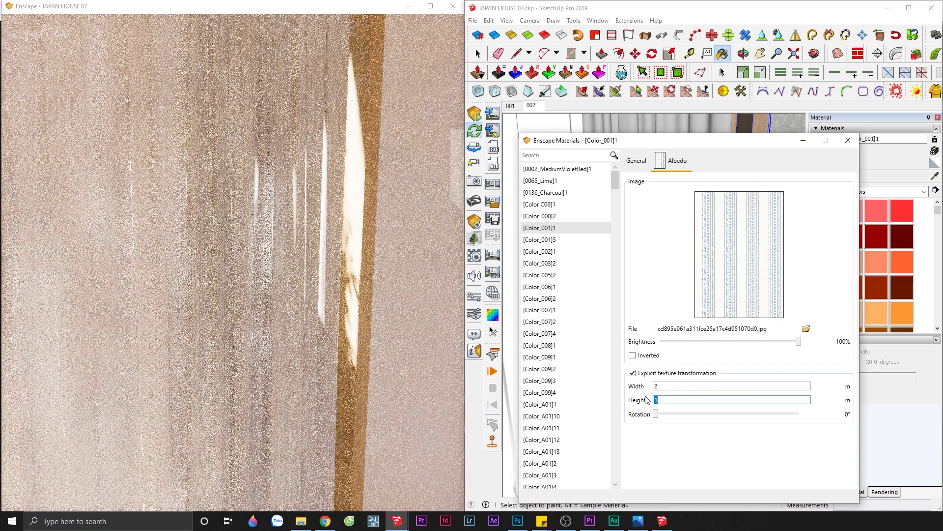
{"action": "type", "text": "4"}
{"action": "double_click", "coordinate": [663, 388]}
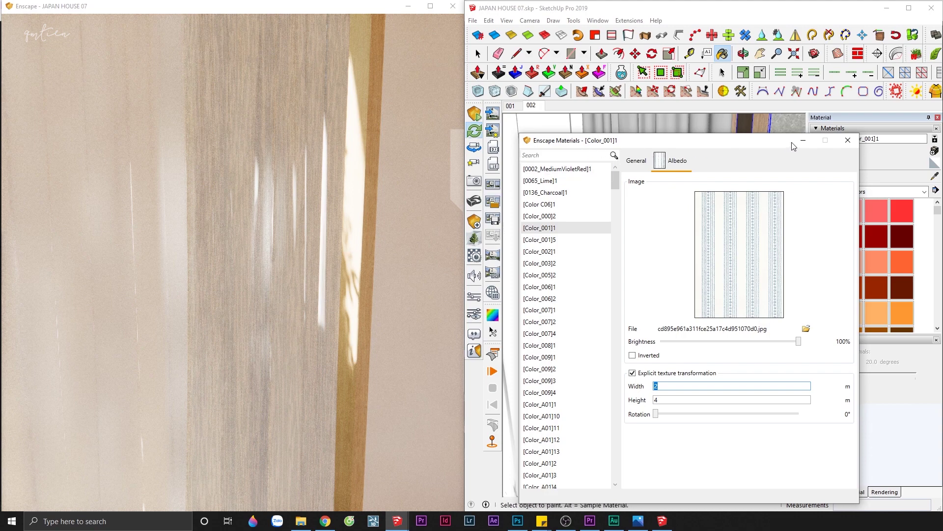
{"action": "left_click_drag", "start_coordinate": [785, 147], "coordinate": [768, 442]}
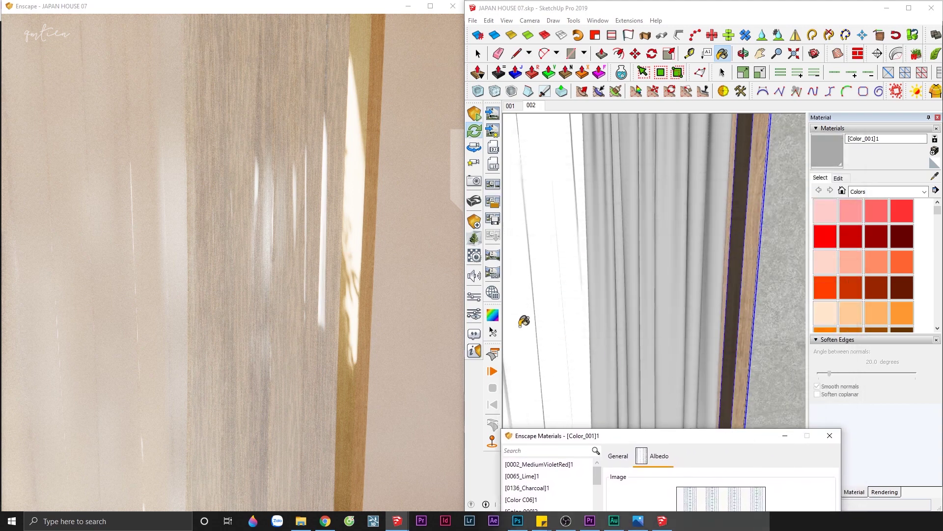
{"action": "left_click_drag", "start_coordinate": [493, 308], "coordinate": [578, 168]}
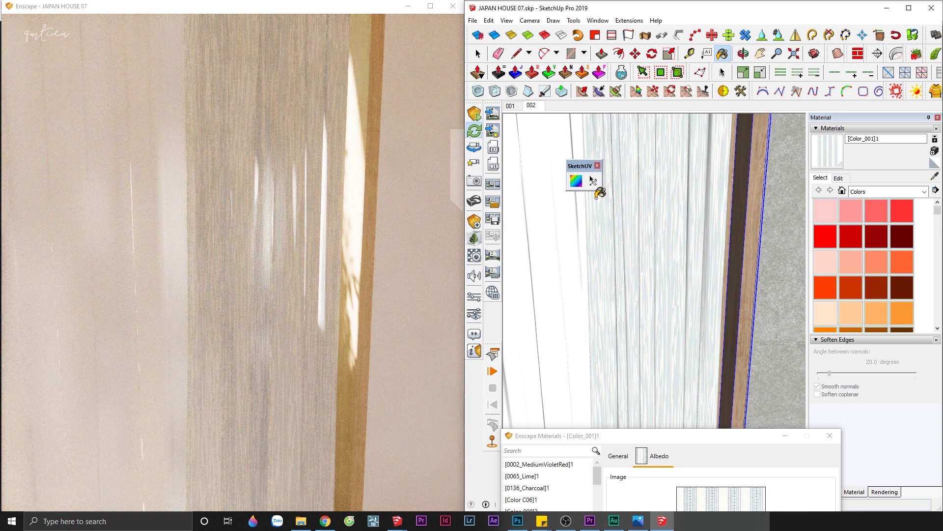
Paint the curtain with the sampled material and select the curtain mesh
{"action": "left_click", "coordinate": [628, 216]}
{"action": "key", "text": "space"}
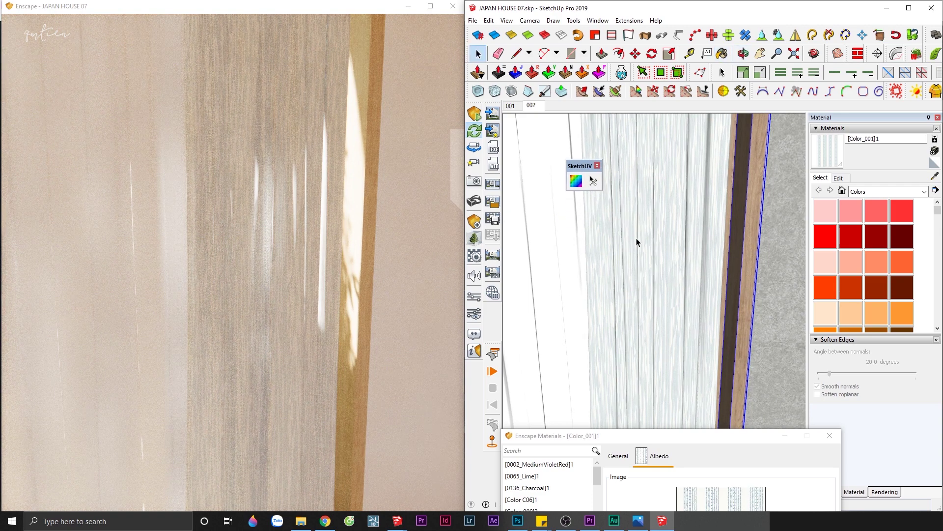
{"action": "left_click", "coordinate": [637, 243]}
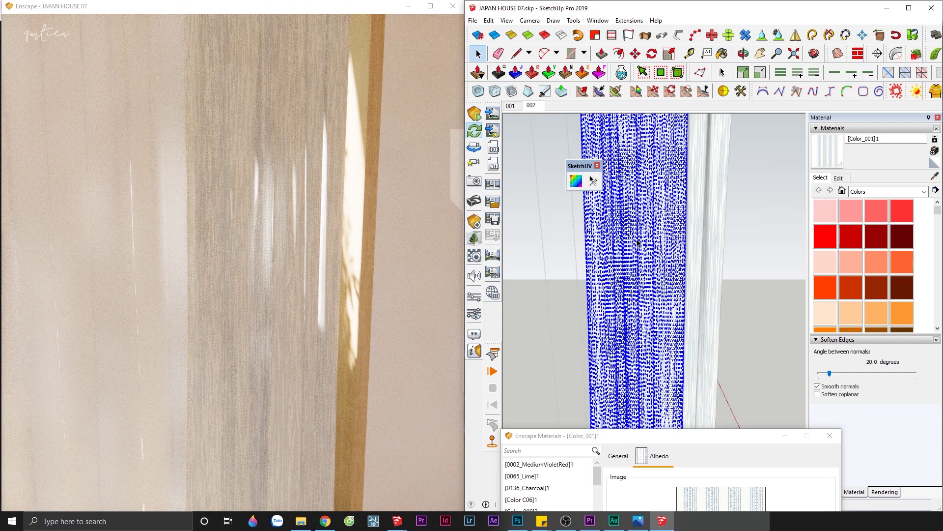
{"action": "scroll", "coordinate": [641, 242], "scroll_direction": "down", "scroll_amount": 2}
{"action": "scroll", "coordinate": [629, 206], "scroll_direction": "down", "scroll_amount": 3}
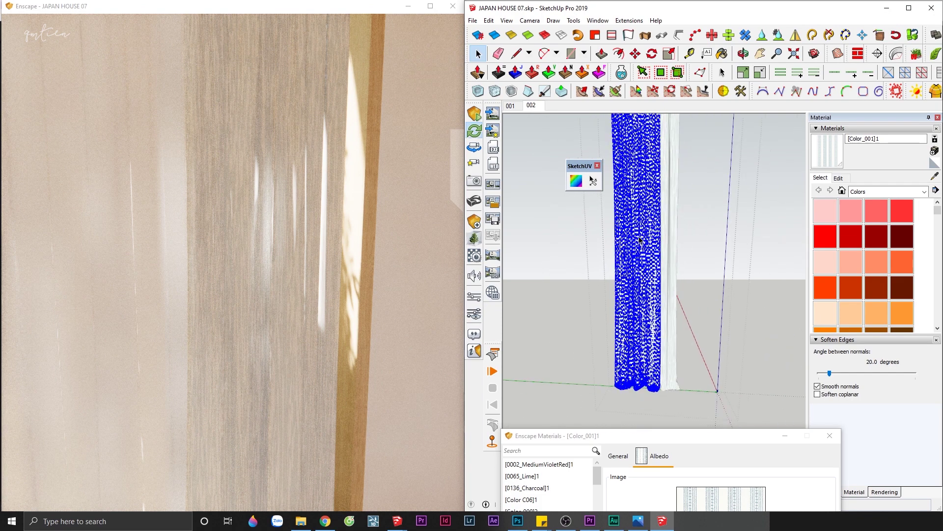
{"action": "scroll", "coordinate": [622, 177], "scroll_direction": "down", "scroll_amount": 2}
{"action": "scroll", "coordinate": [618, 161], "scroll_direction": "down", "scroll_amount": 2}
{"action": "left_click", "coordinate": [653, 316]}
{"action": "scroll", "coordinate": [611, 225], "scroll_direction": "up", "scroll_amount": 3}
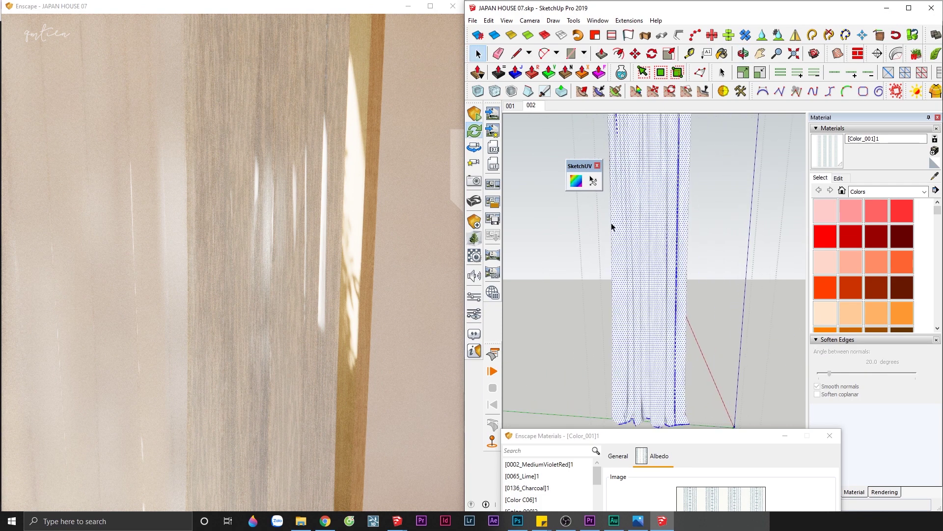
Apply SketchUV Planar Map (View) to the curtain and zoom in to check the stripes
{"action": "left_click", "coordinate": [576, 180]}
{"action": "right_click", "coordinate": [631, 213]}
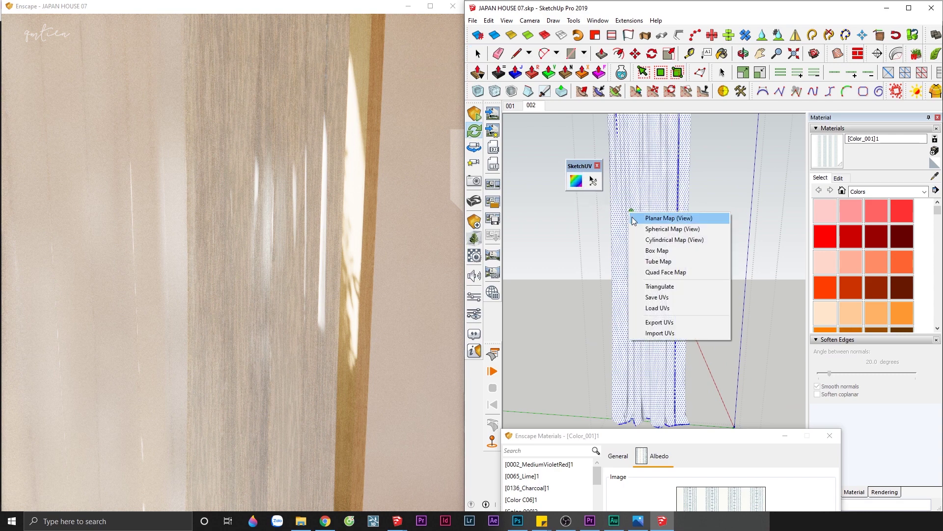
{"action": "left_click", "coordinate": [637, 222]}
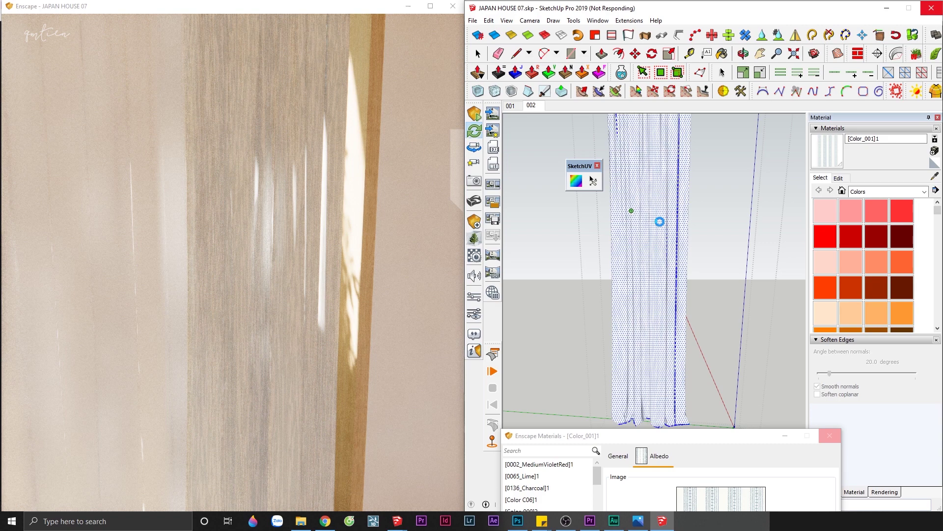
{"action": "scroll", "coordinate": [647, 251], "scroll_direction": "up", "scroll_amount": 2}
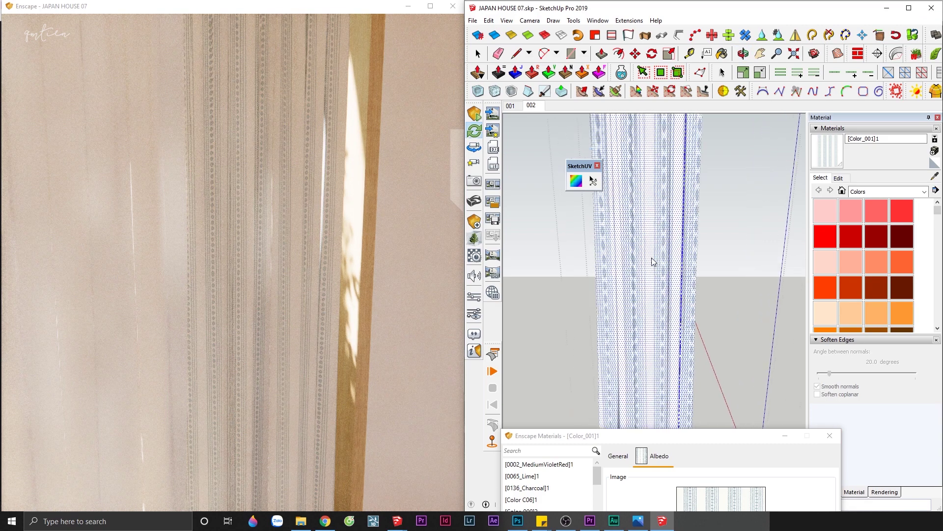
{"action": "scroll", "coordinate": [650, 247], "scroll_direction": "up", "scroll_amount": 1}
{"action": "middle_click_drag", "start_coordinate": [649, 248], "coordinate": [657, 244]}
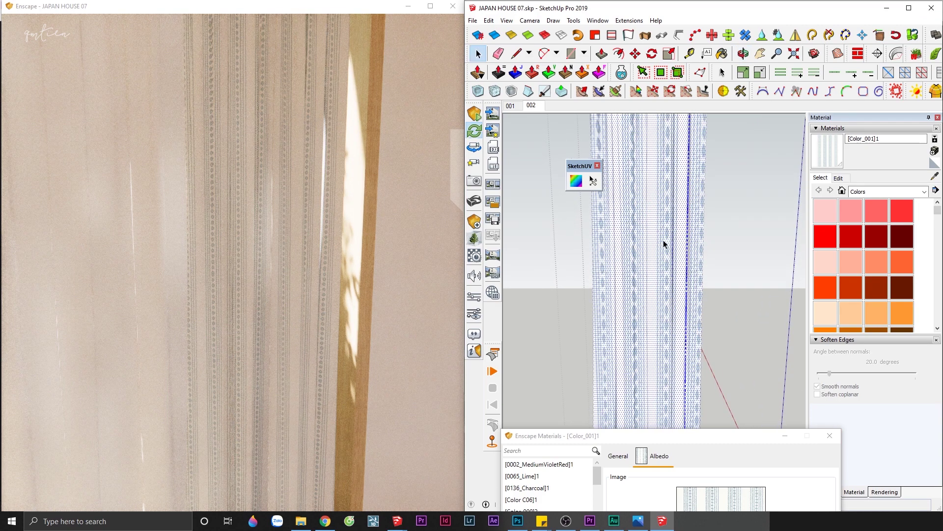
{"action": "scroll", "coordinate": [664, 244], "scroll_direction": "up", "scroll_amount": 2}
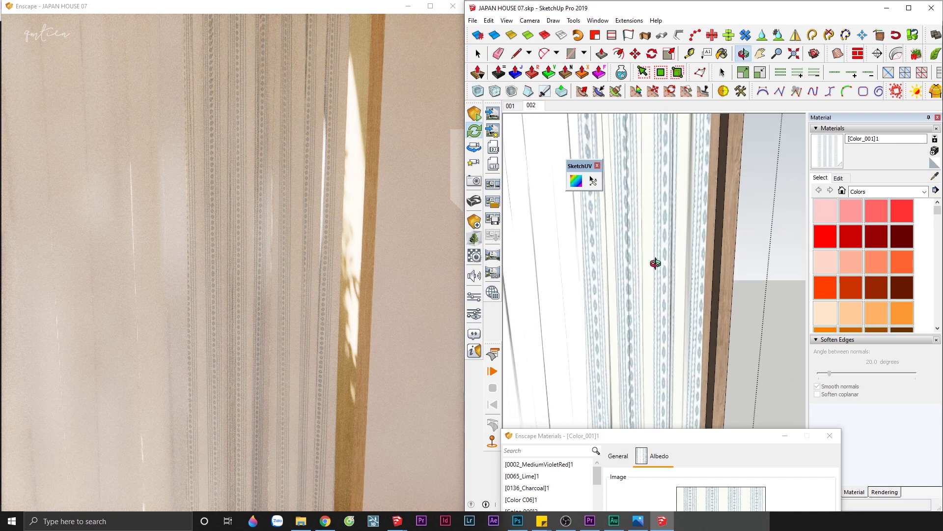
{"action": "middle_click_drag", "start_coordinate": [660, 262], "coordinate": [642, 292]}
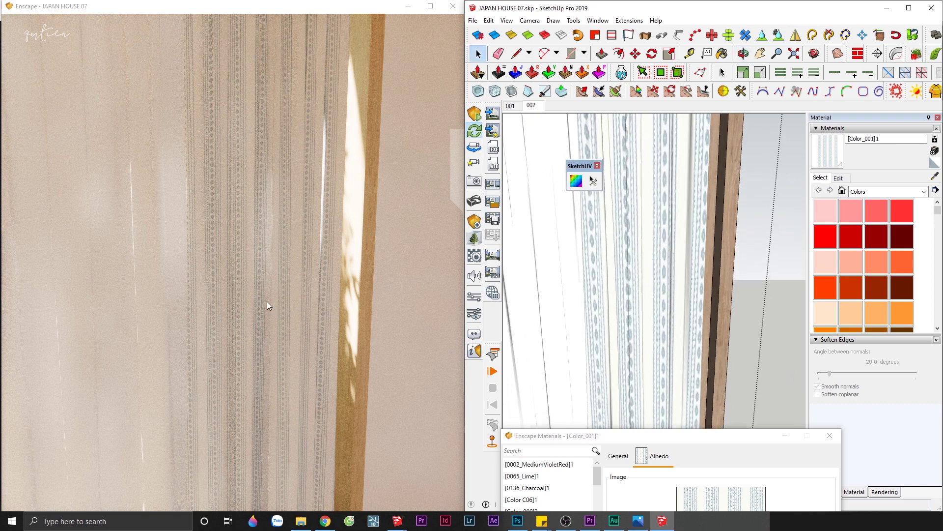
{"action": "left_click_drag", "start_coordinate": [555, 436], "coordinate": [587, 213]}
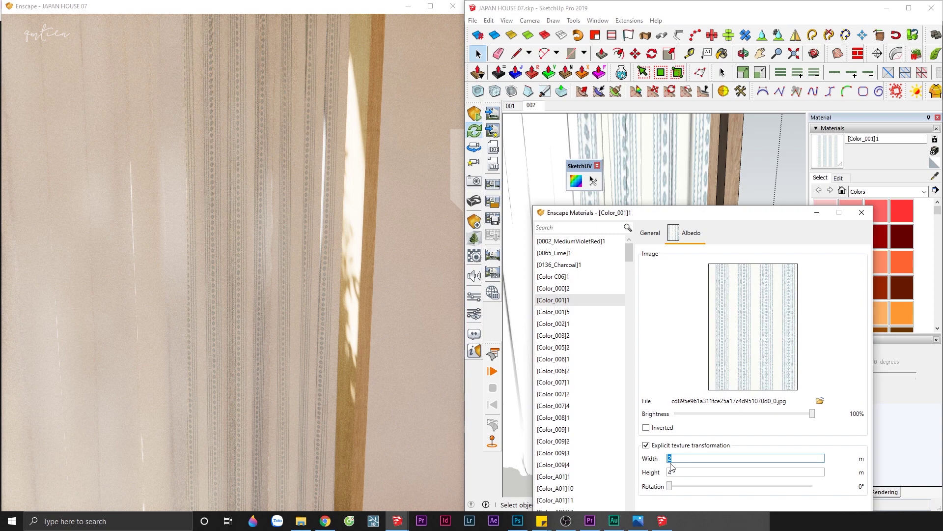
Set the curtain's albedo texture width to 3.5 m
{"action": "type", "text": "3"}
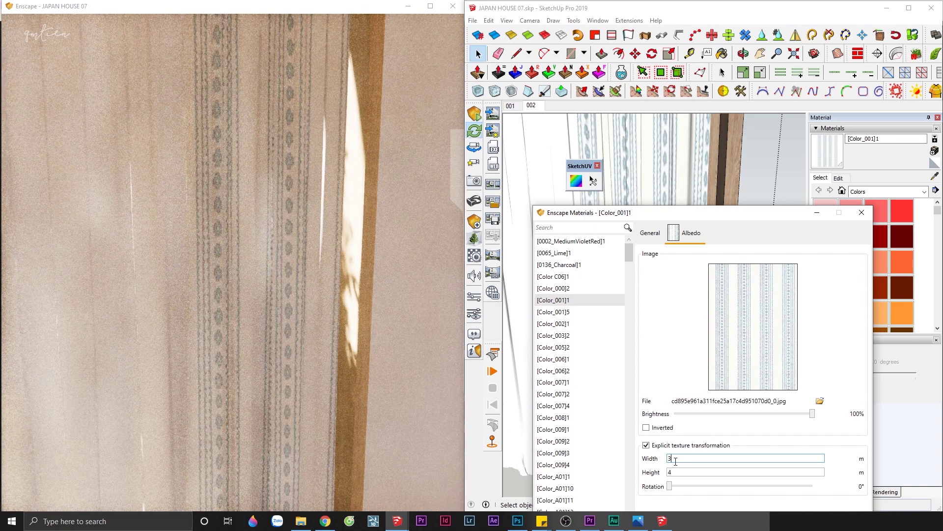
{"action": "type", "text": "."}
{"action": "key", "text": "BackSpace"}
{"action": "type", "text": "5"}
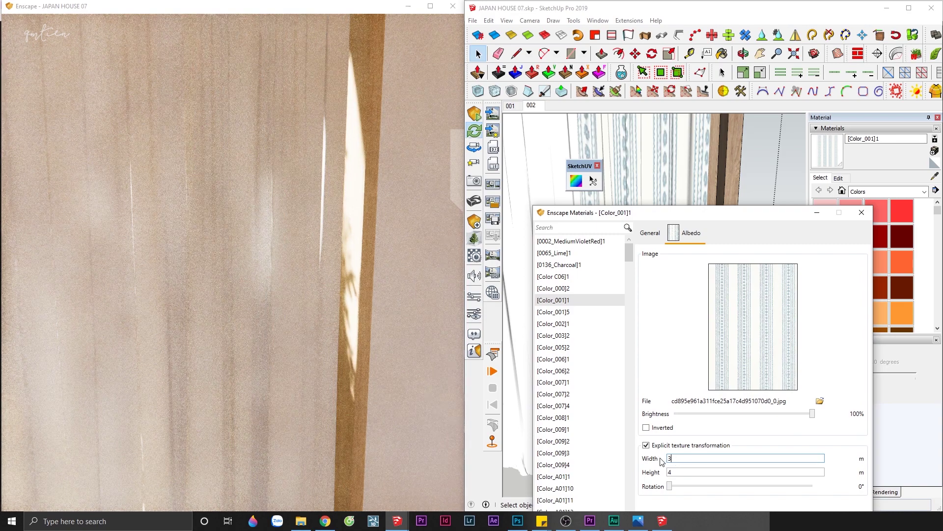
{"action": "key", "text": "Tab"}
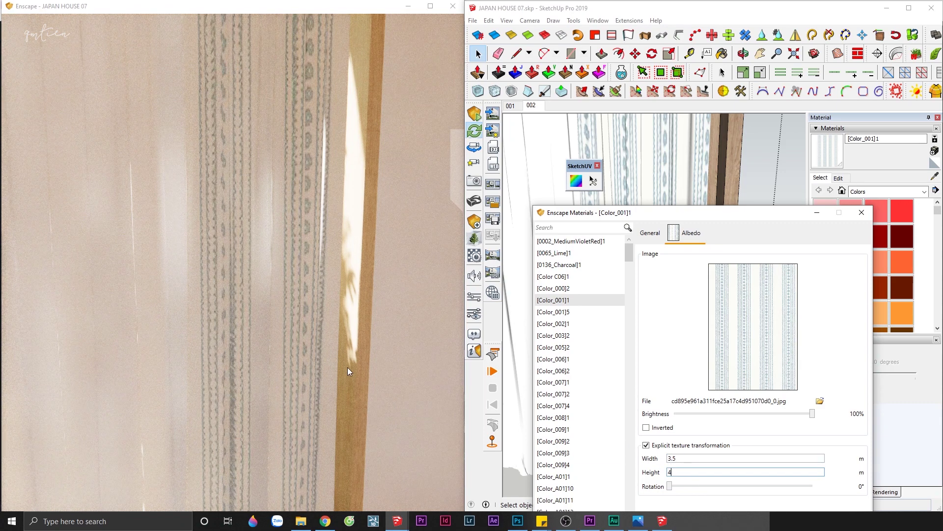
Lower the material's Image Fade in the General settings to about 63.4%
{"action": "left_click_drag", "start_coordinate": [350, 372], "coordinate": [319, 372]}
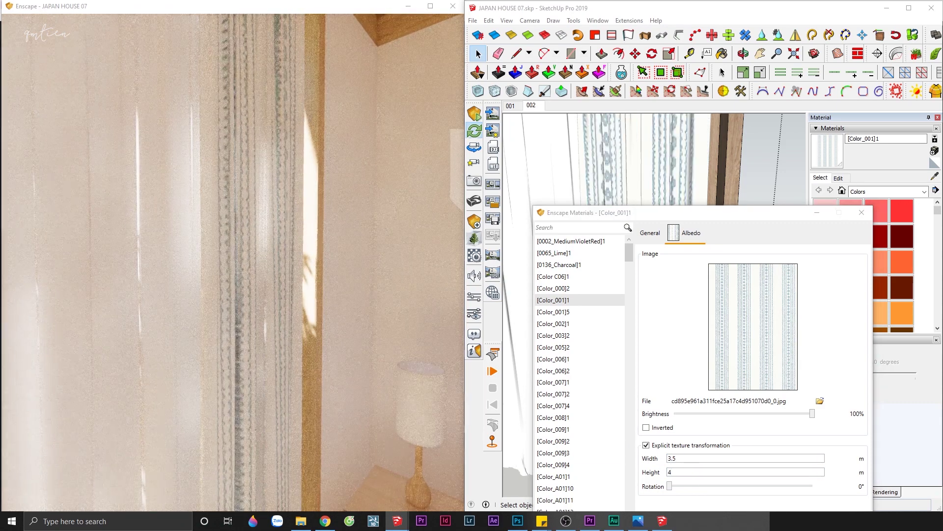
{"action": "scroll", "coordinate": [232, 260], "scroll_direction": "up", "scroll_amount": 5}
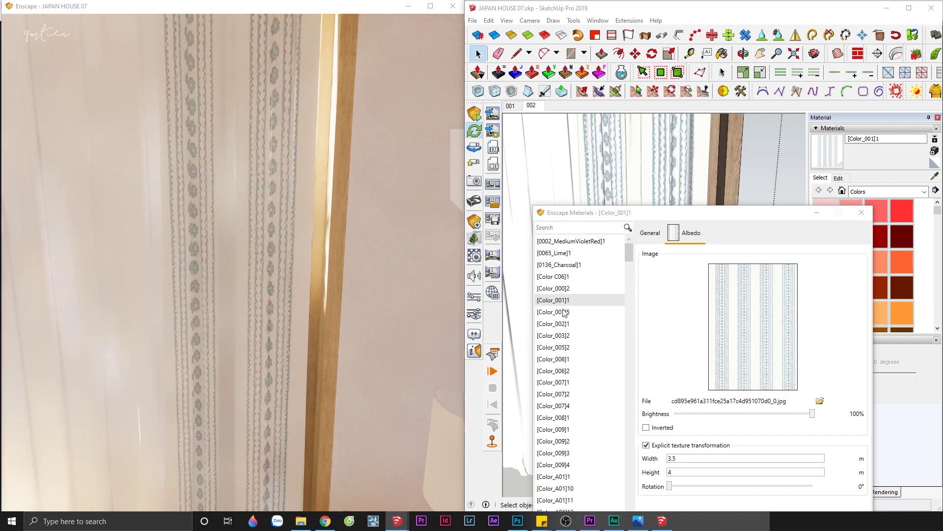
{"action": "left_click", "coordinate": [657, 238]}
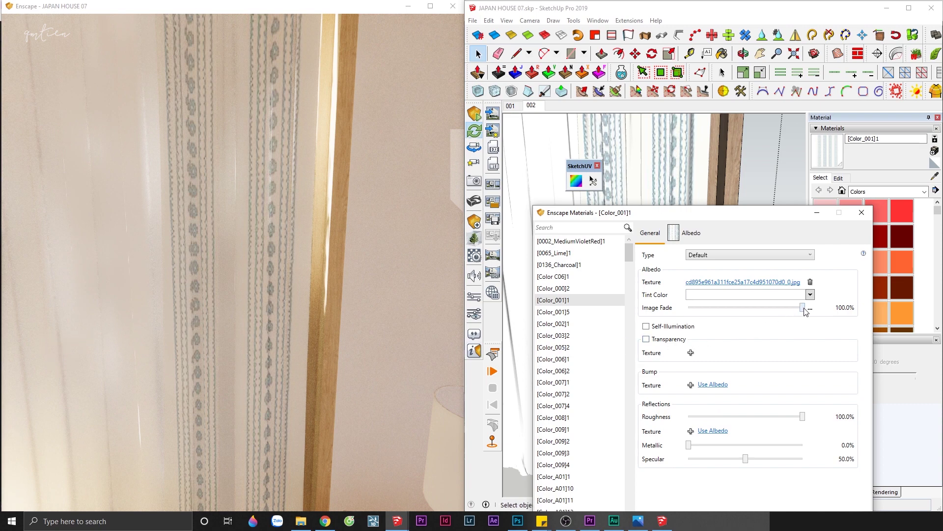
{"action": "left_click_drag", "start_coordinate": [803, 308], "coordinate": [737, 313]}
Tint the curtain's fade colour a pale yellow with the Advanced colour picker
{"action": "left_click", "coordinate": [734, 324]}
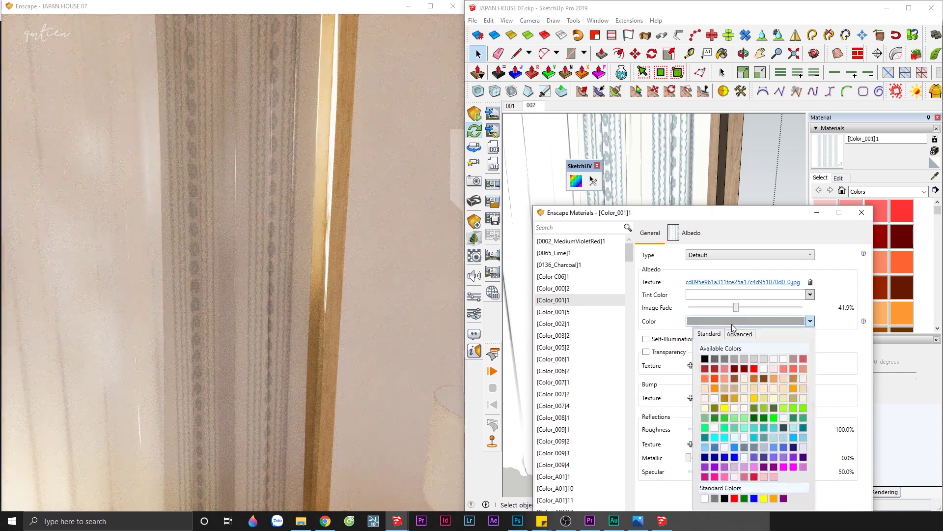
{"action": "left_click", "coordinate": [746, 336]}
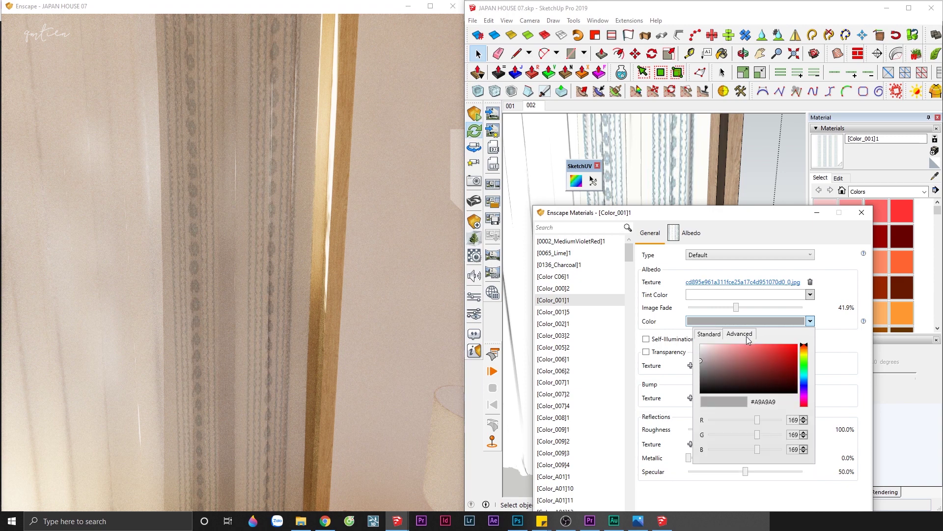
{"action": "left_click", "coordinate": [804, 354]}
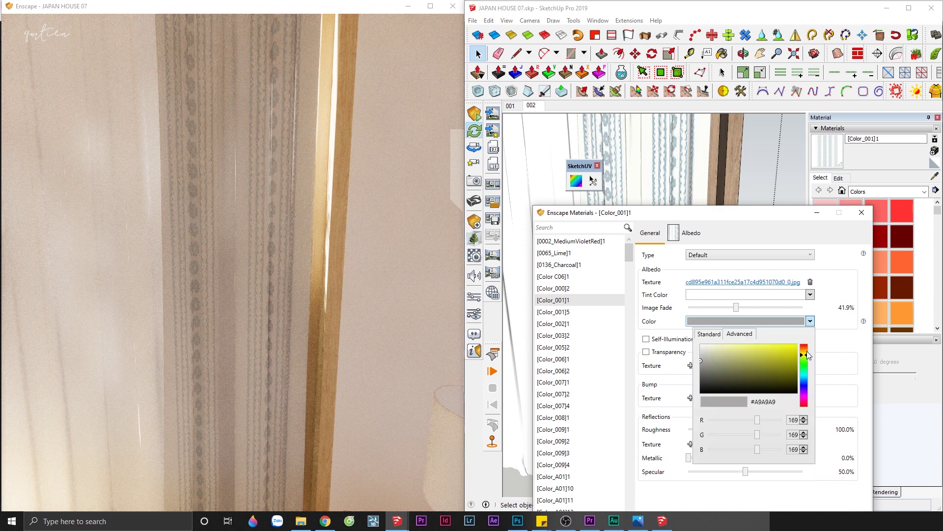
{"action": "left_click", "coordinate": [725, 347]}
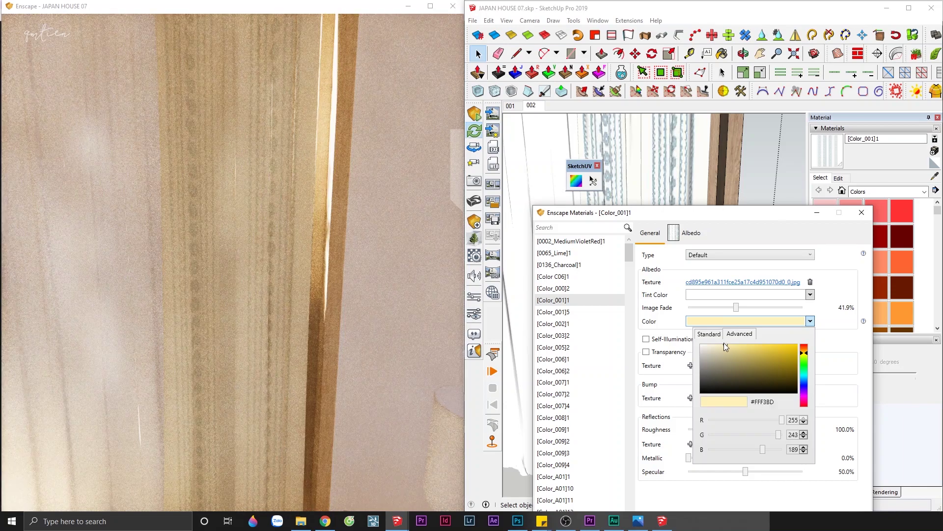
{"action": "left_click", "coordinate": [719, 344]}
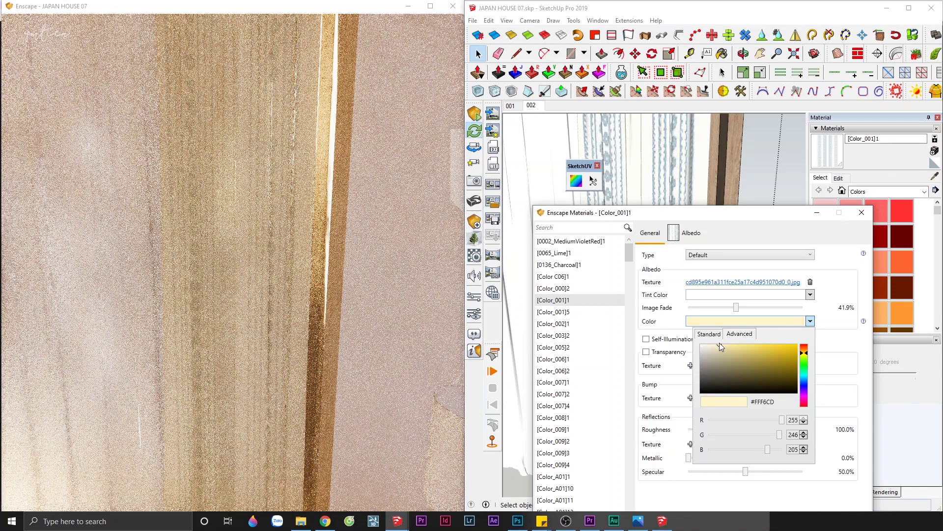
{"action": "left_click", "coordinate": [315, 298]}
{"action": "scroll", "coordinate": [315, 295], "scroll_direction": "down", "scroll_amount": 5}
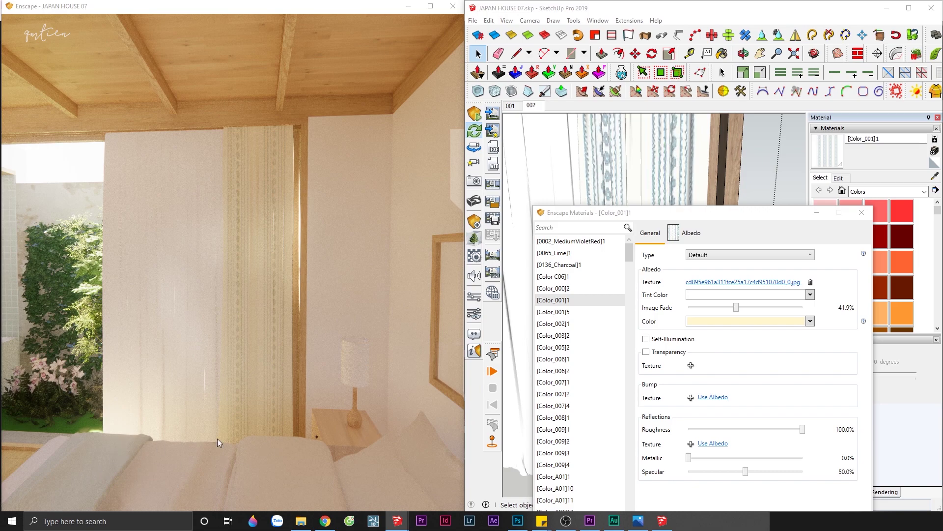
Change the curtain's fade colour to a muted blue-grey #ABC8CC
{"action": "left_click", "coordinate": [725, 321]}
{"action": "left_click_drag", "start_coordinate": [804, 354], "coordinate": [807, 376]}
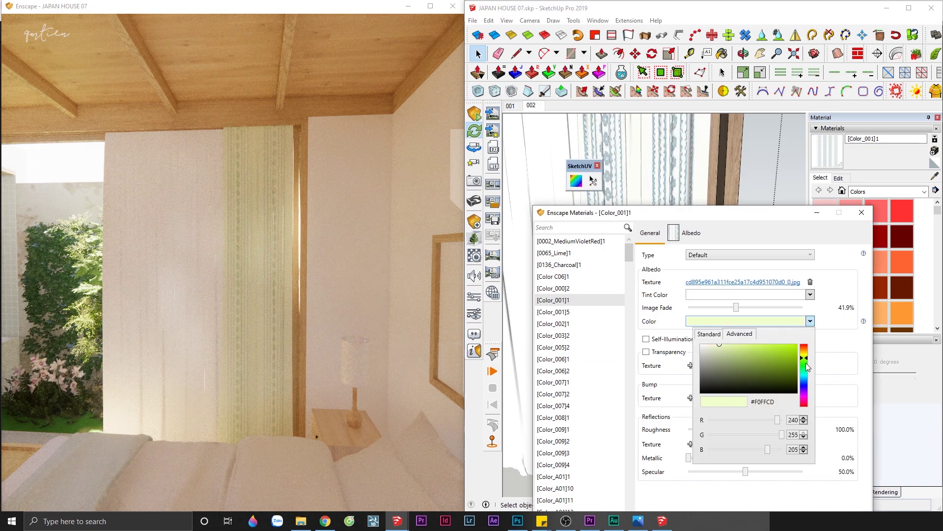
{"action": "left_click", "coordinate": [716, 355]}
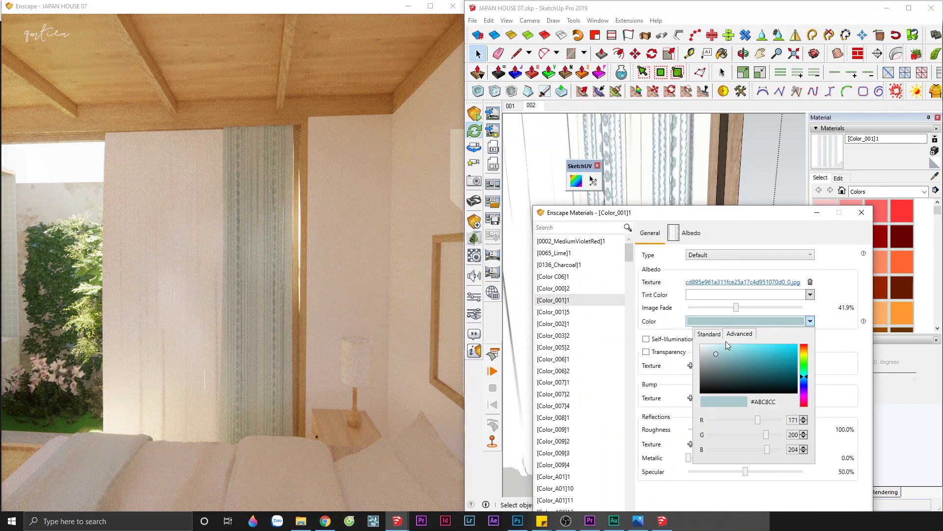
{"action": "left_click", "coordinate": [855, 215]}
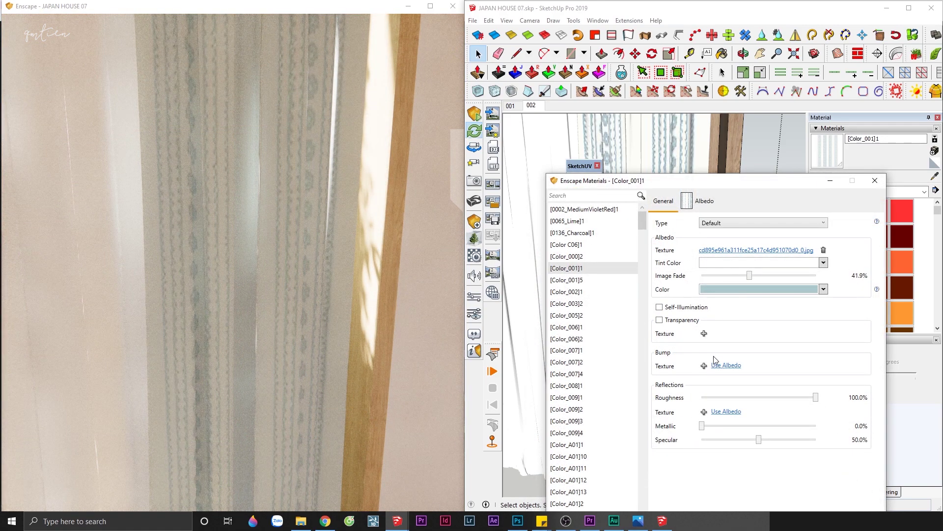
Load _tecido.jpg as the curtain material's bump texture
{"action": "left_click", "coordinate": [704, 366]}
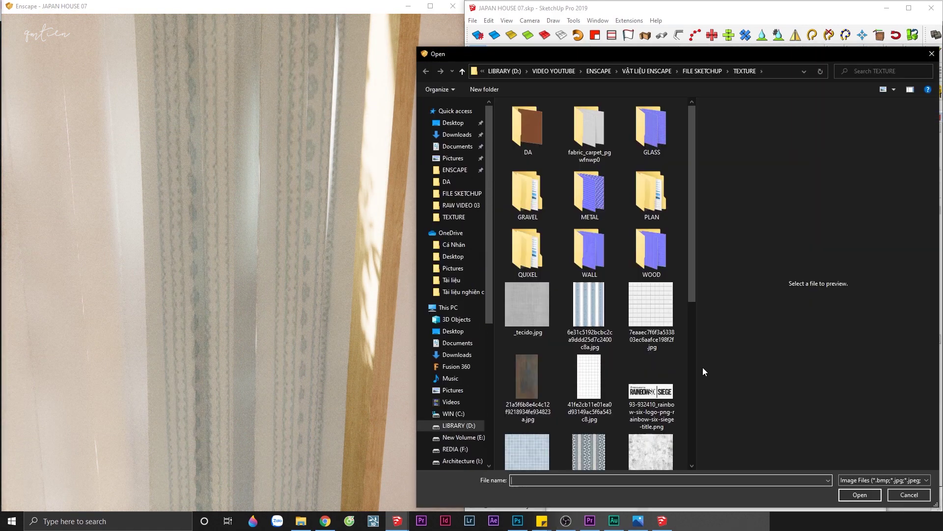
{"action": "left_click", "coordinate": [542, 303]}
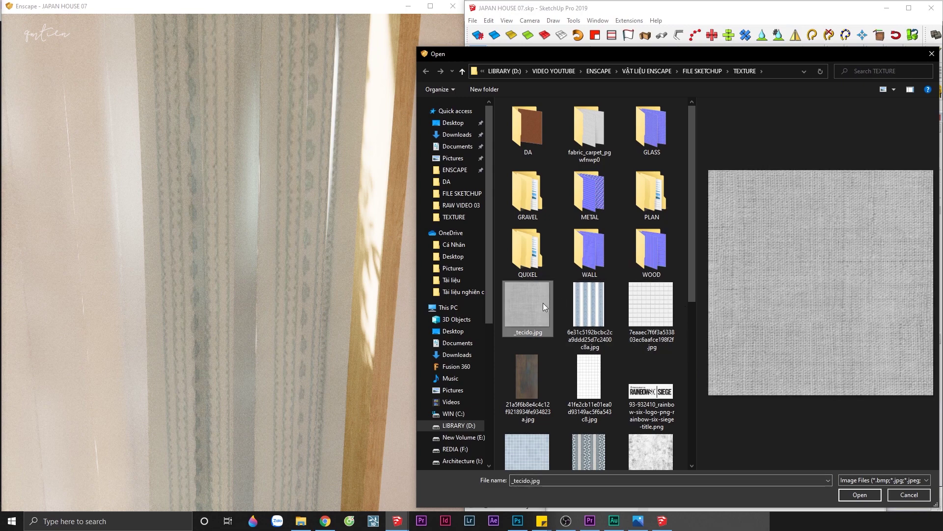
{"action": "left_click", "coordinate": [855, 494]}
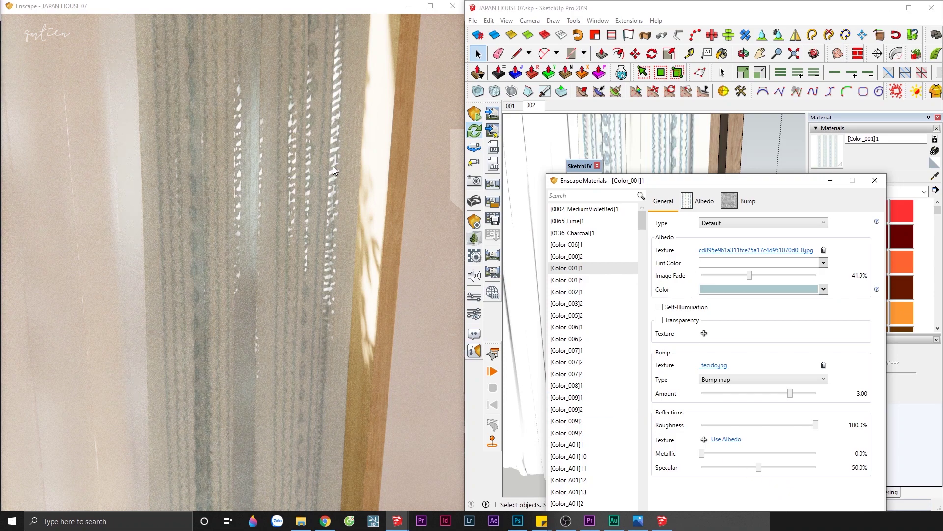
{"action": "mouse_move", "coordinate": [334, 170]}
{"action": "left_mouse_down"}
{"action": "mouse_move", "coordinate": [314, 171]}
{"action": "mouse_move", "coordinate": [326, 163]}
{"action": "left_mouse_up"}
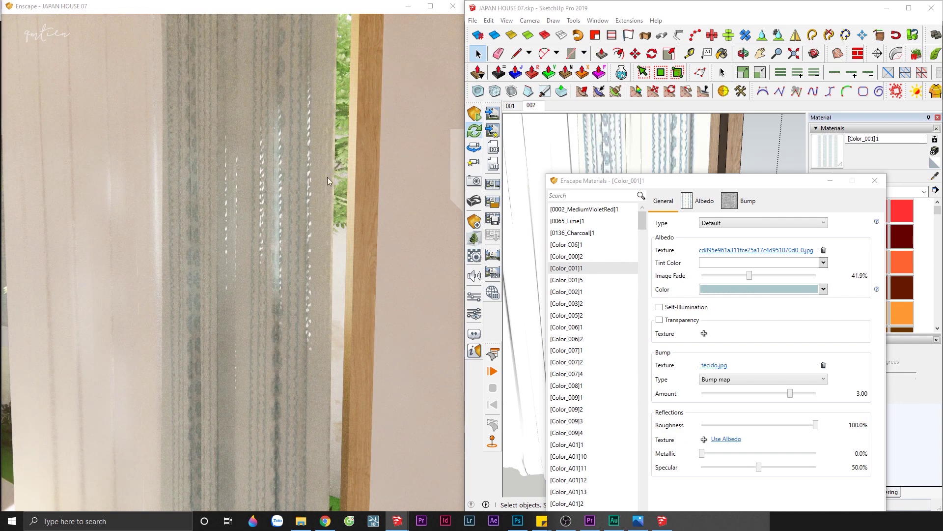
Enable explicit transformation on the bump texture, sized 0.2 m by 0.2 m
{"action": "left_click", "coordinate": [740, 206]}
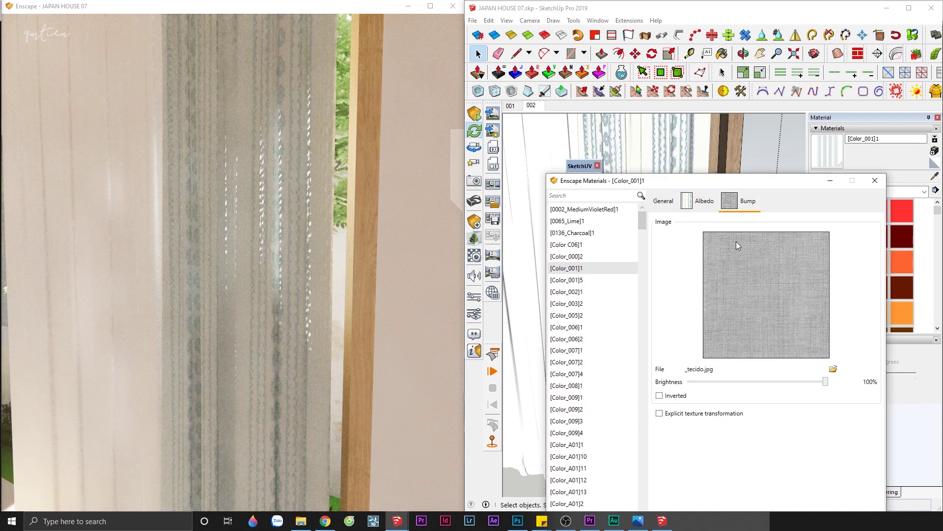
{"action": "left_click", "coordinate": [659, 414]}
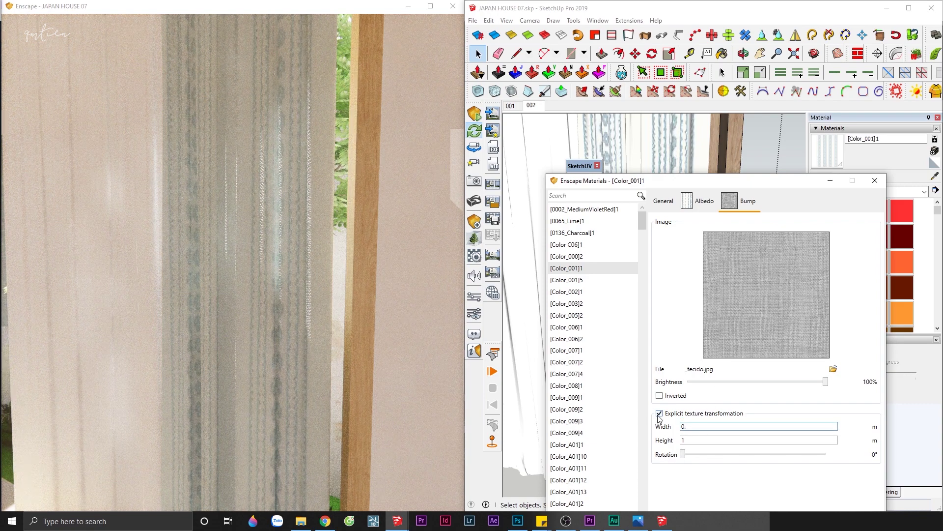
{"action": "type", "text": "1"}
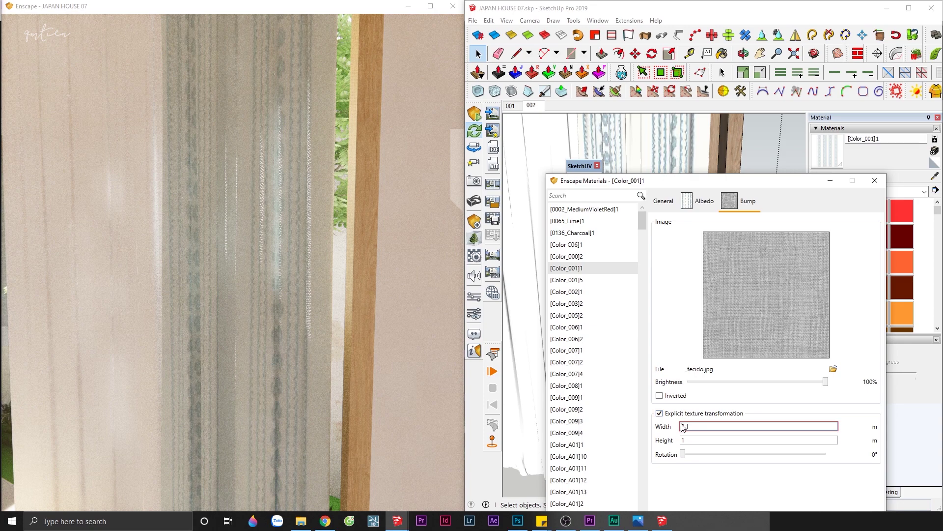
{"action": "double_click", "coordinate": [691, 439]}
{"action": "type", "text": "0."}
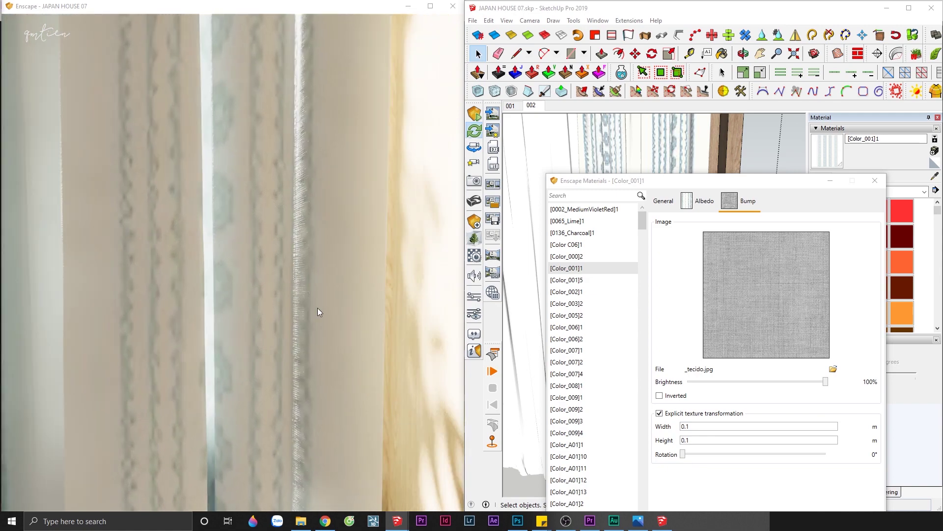
{"action": "left_click", "coordinate": [690, 427]}
{"action": "type", "text": "0.2"}
{"action": "left_click", "coordinate": [691, 439]}
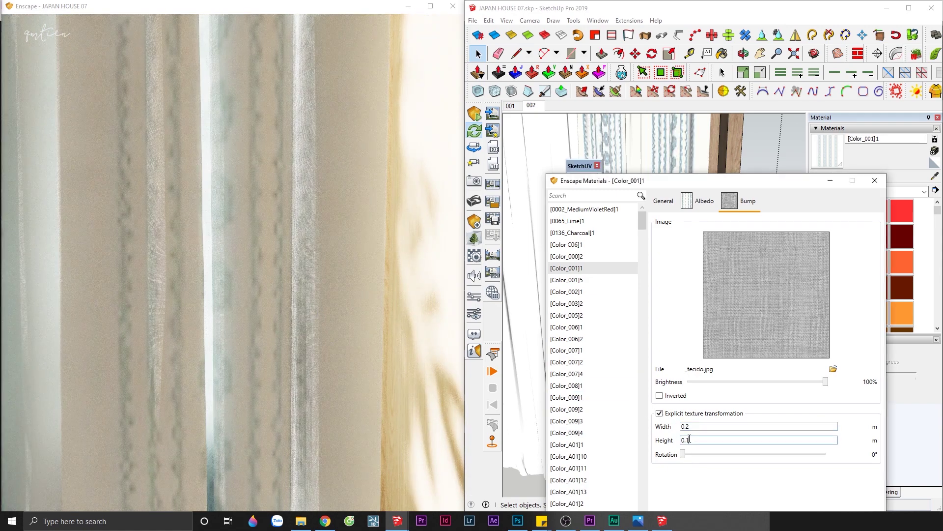
{"action": "key", "text": "BackSpace"}
{"action": "type", "text": "2"}
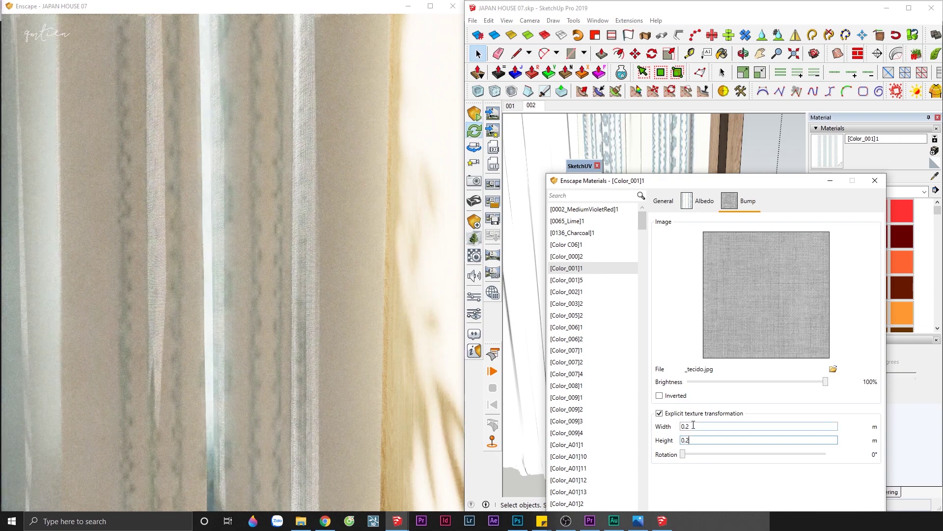
{"action": "left_click", "coordinate": [690, 426]}
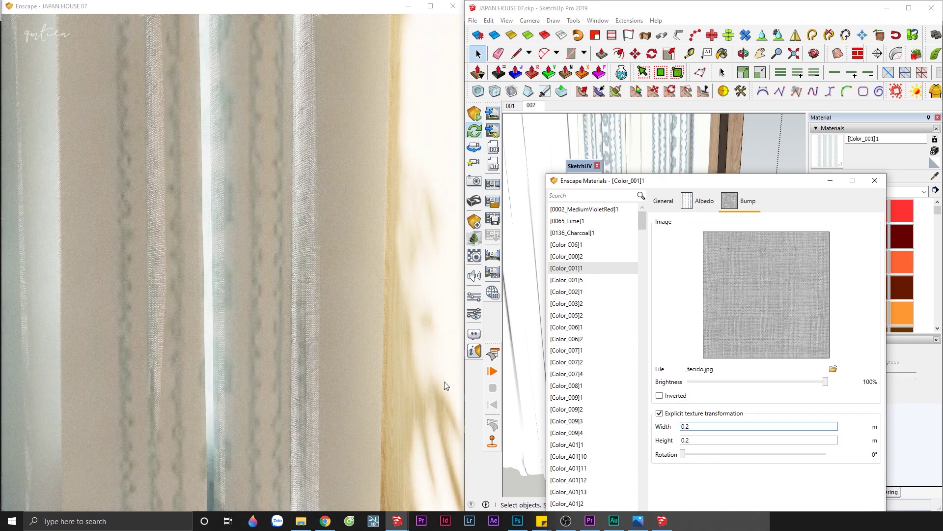
{"action": "left_click", "coordinate": [250, 316]}
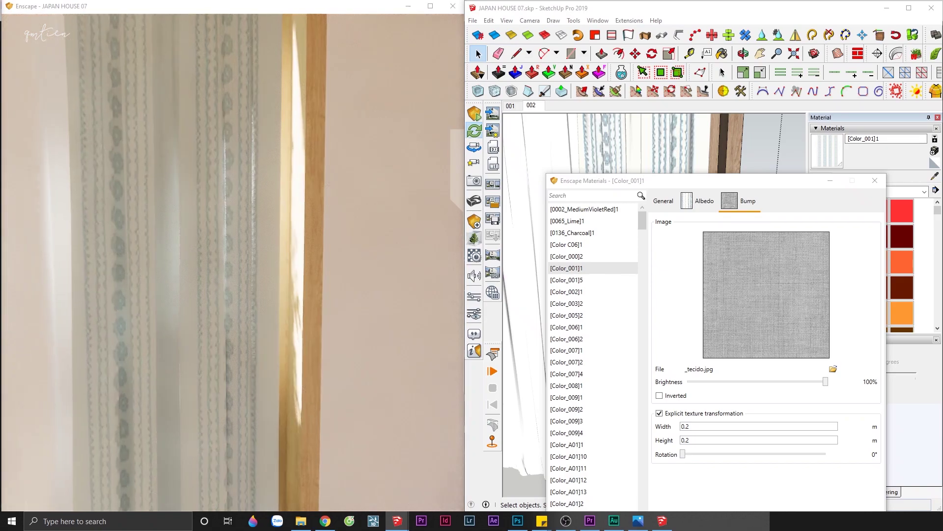
{"action": "left_click_drag", "start_coordinate": [250, 316], "coordinate": [246, 317]}
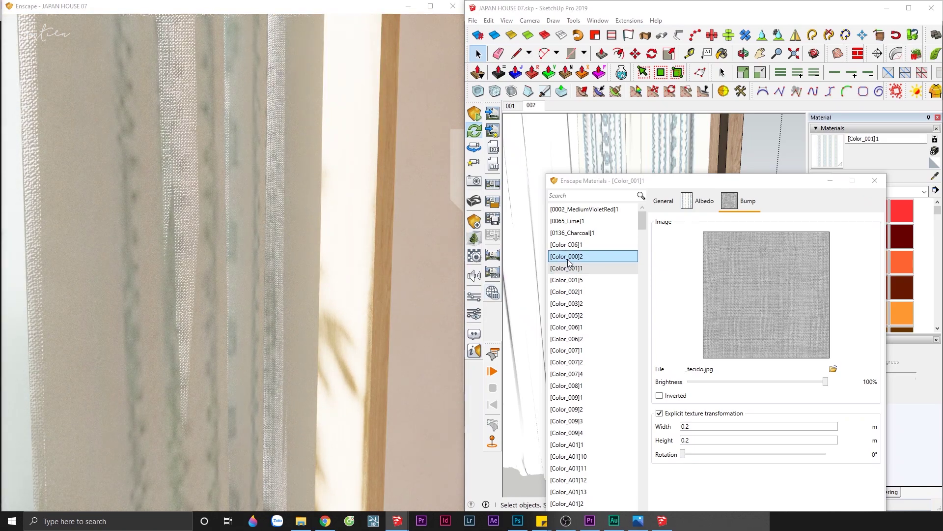
Set bump to 0.70, roughness to about 58.7% and specular to 25.5%, then zoom out
{"action": "left_click", "coordinate": [665, 201]}
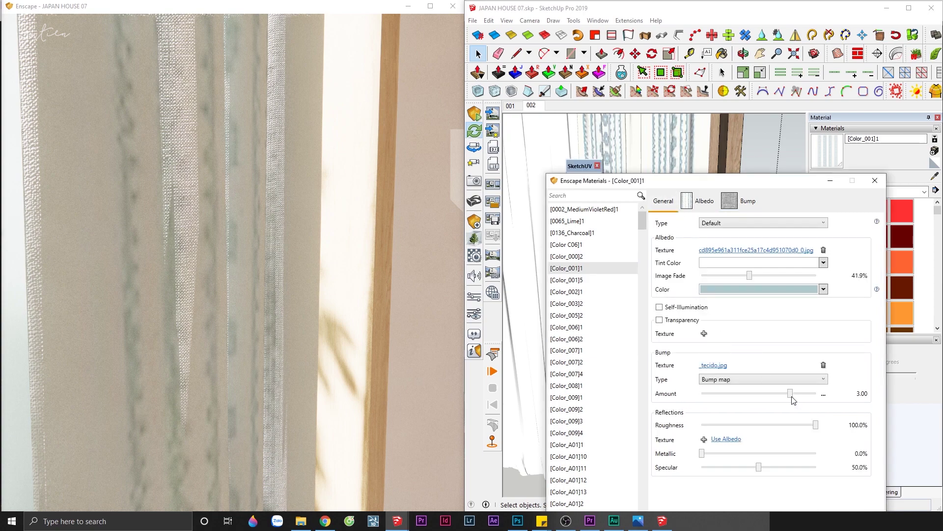
{"action": "left_click_drag", "start_coordinate": [790, 397], "coordinate": [775, 397]}
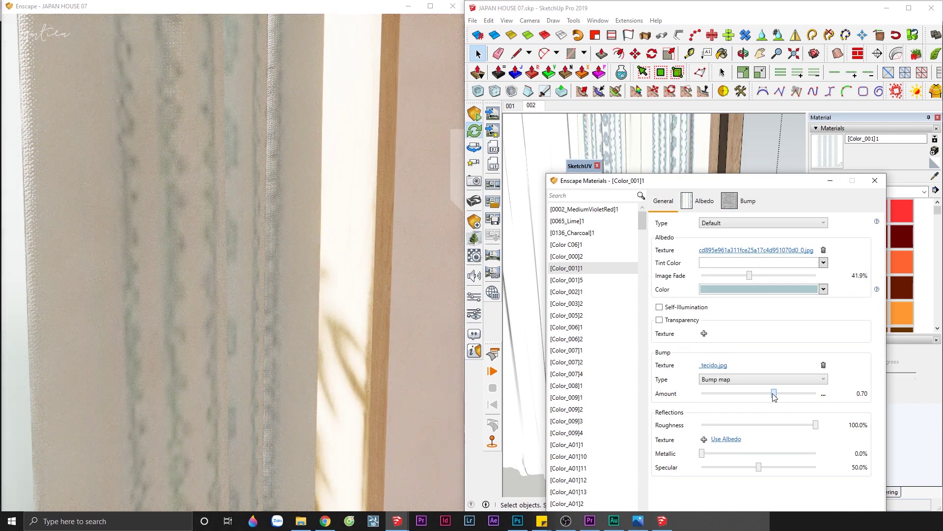
{"action": "left_click_drag", "start_coordinate": [815, 426], "coordinate": [770, 425]}
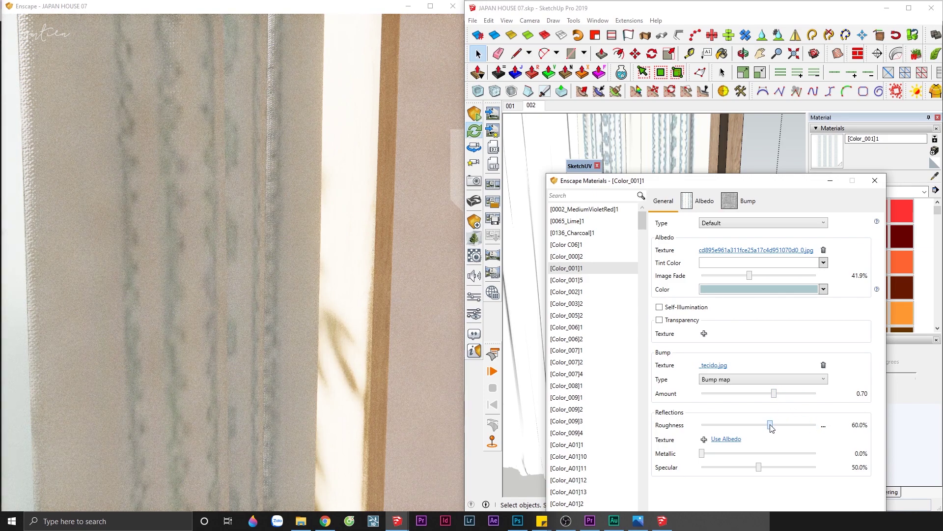
{"action": "left_click_drag", "start_coordinate": [770, 426], "coordinate": [770, 426]}
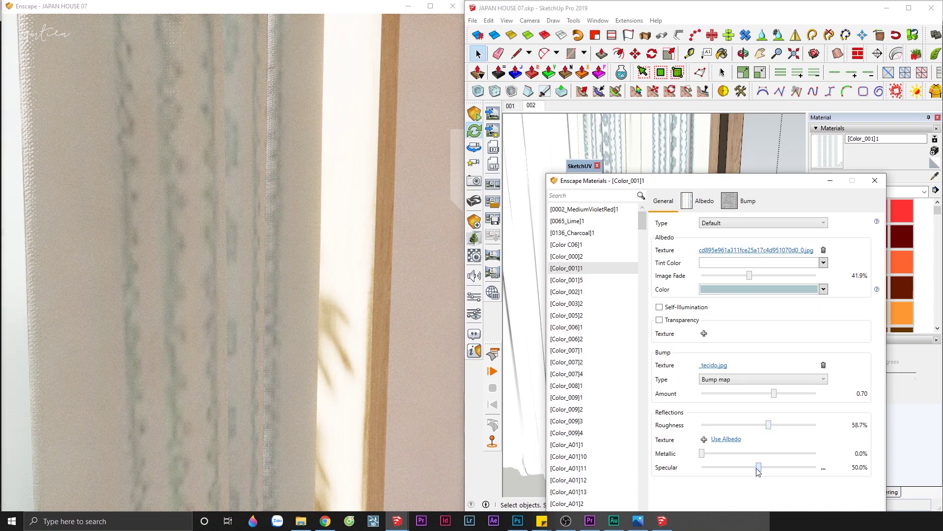
{"action": "mouse_move", "coordinate": [757, 470]}
{"action": "left_mouse_down"}
{"action": "mouse_move", "coordinate": [790, 472]}
{"action": "mouse_move", "coordinate": [731, 473]}
{"action": "left_mouse_up"}
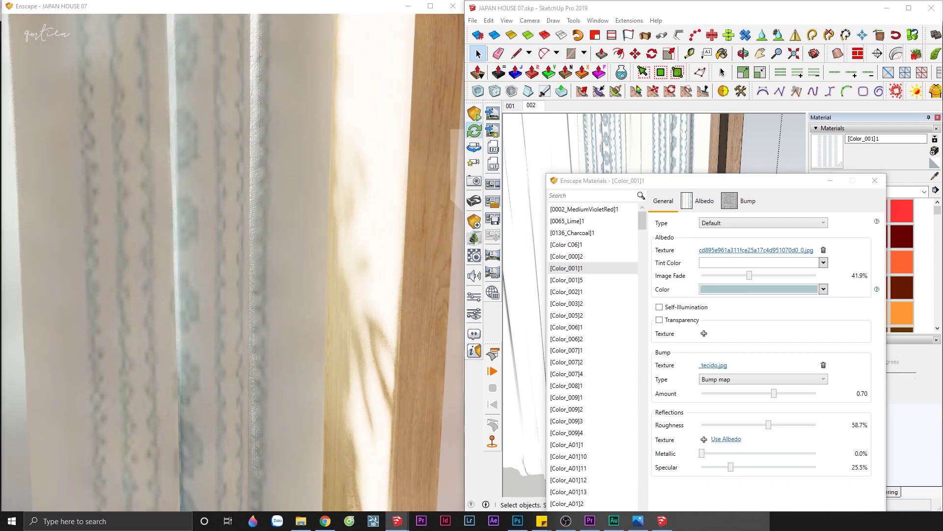
{"action": "scroll", "coordinate": [223, 322], "scroll_direction": "down", "scroll_amount": 5}
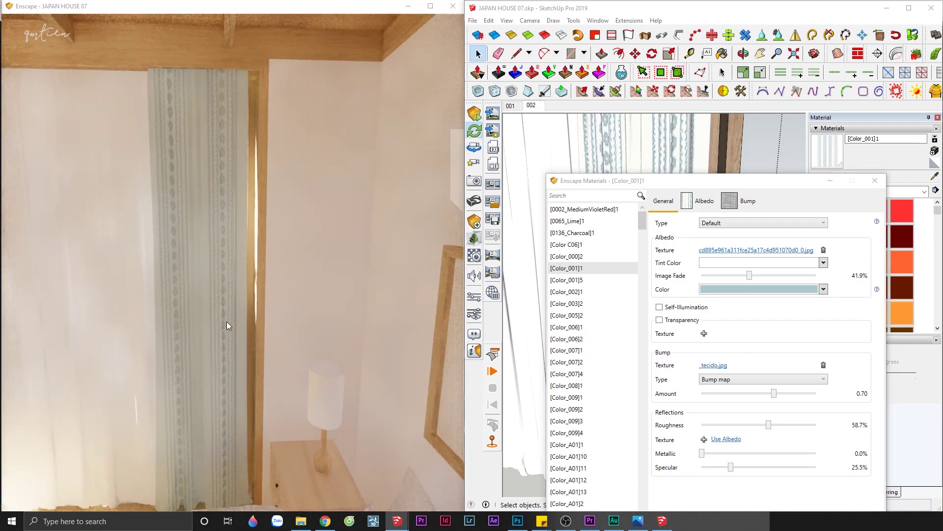
{"action": "scroll", "coordinate": [226, 325], "scroll_direction": "down", "scroll_amount": 3}
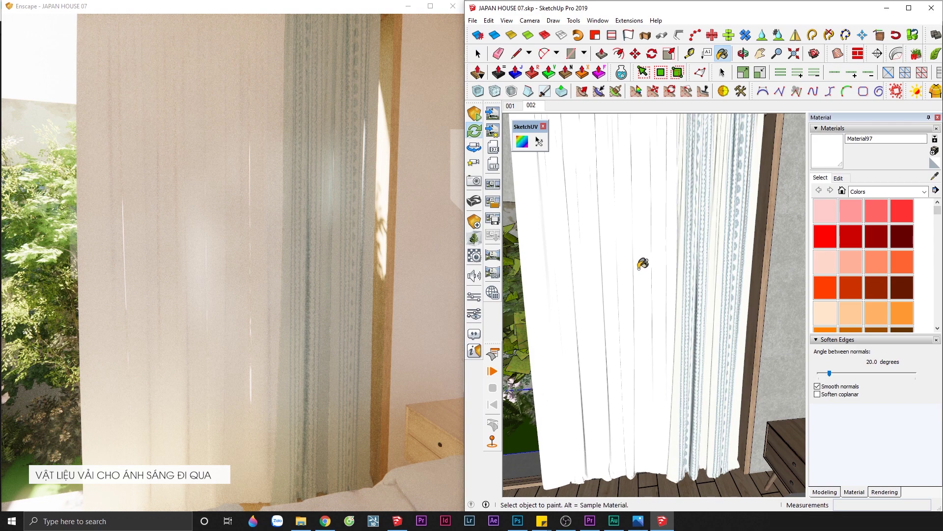
Make Material97 a Foliage-type material with _tecido.jpg as its albedo texture
{"action": "left_click", "coordinate": [478, 261]}
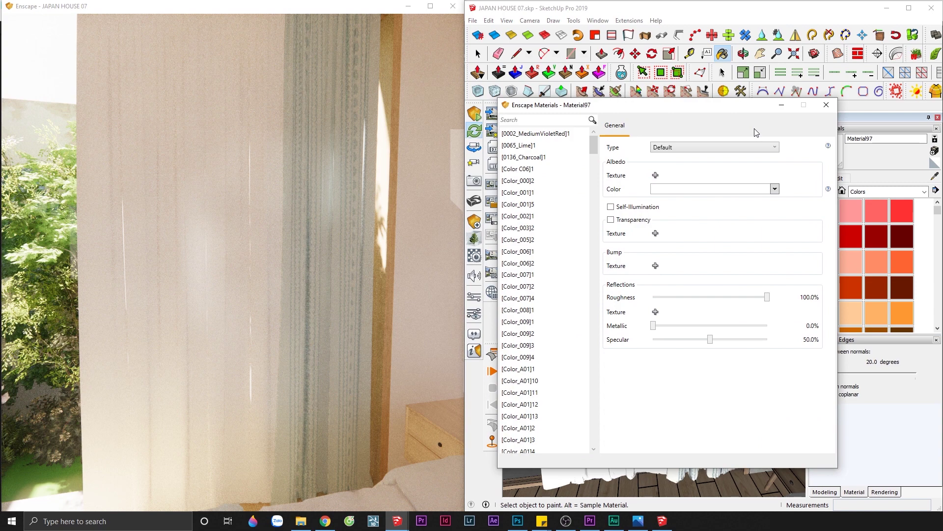
{"action": "left_click", "coordinate": [750, 147]}
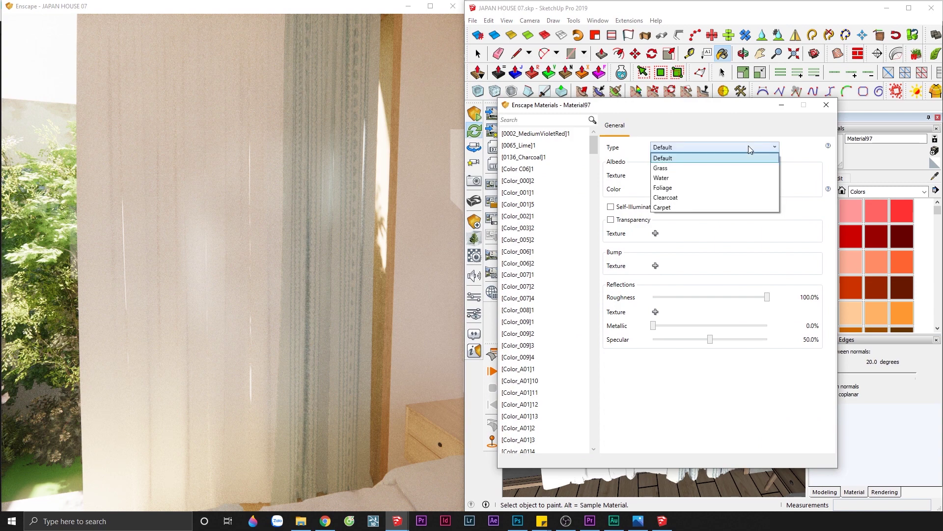
{"action": "left_click", "coordinate": [745, 184]}
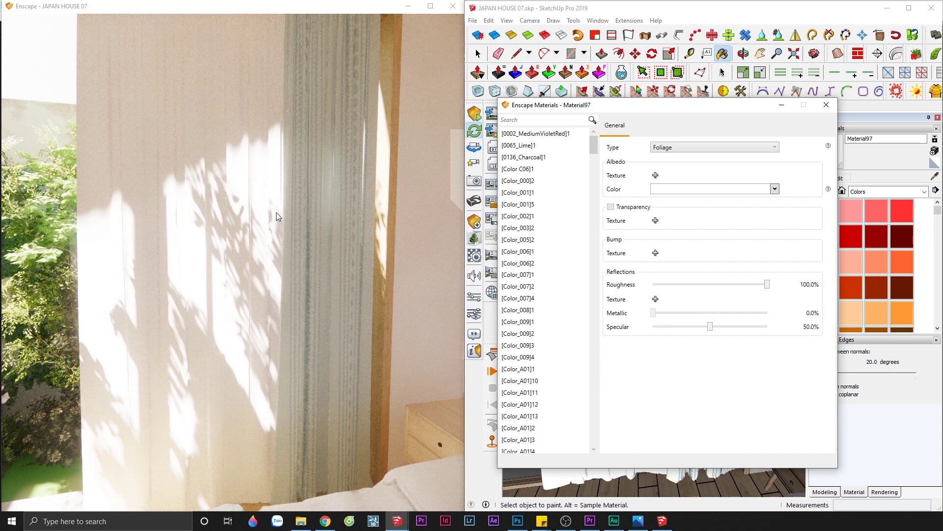
{"action": "left_click", "coordinate": [656, 176]}
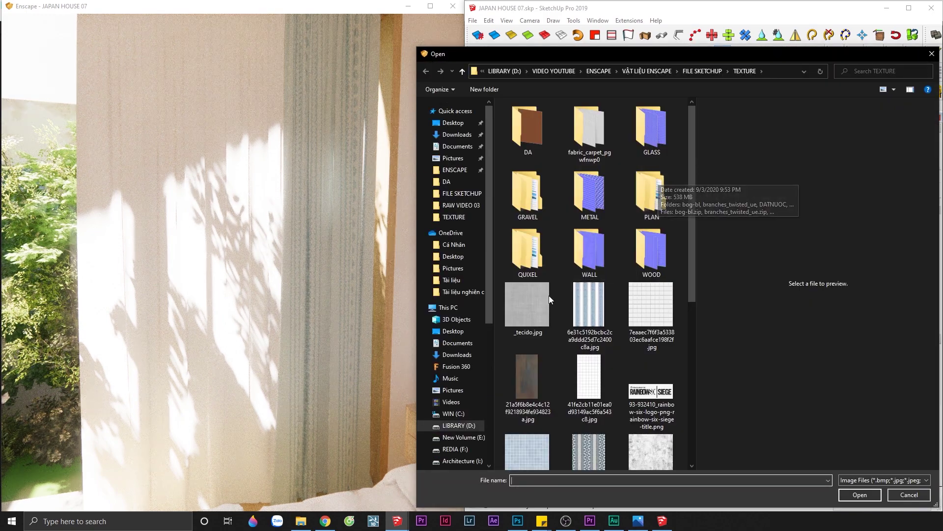
{"action": "left_click", "coordinate": [539, 306]}
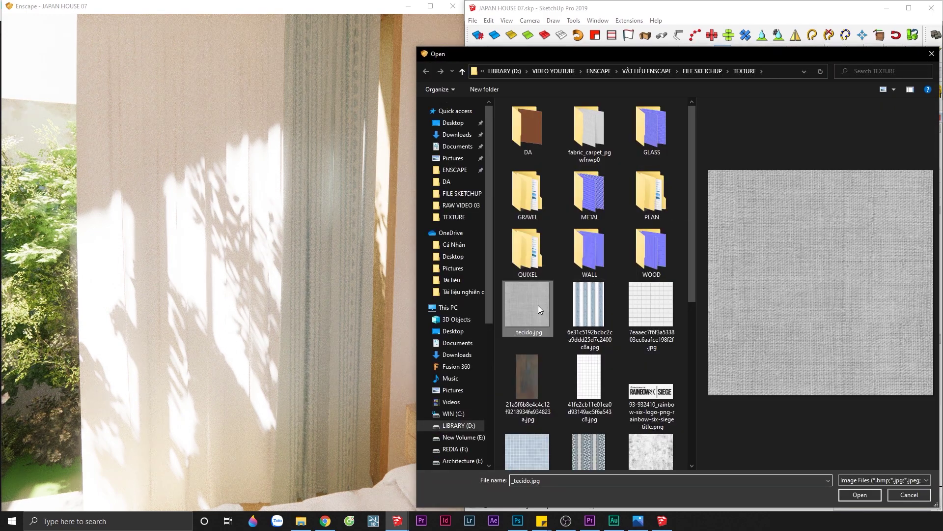
{"action": "left_click", "coordinate": [870, 494]}
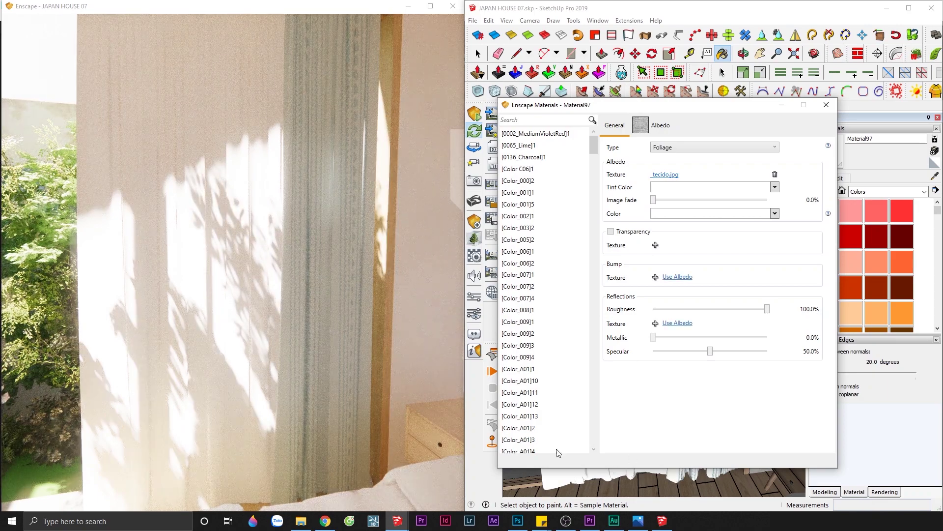
Raise Material97's Image Fade to 100%
{"action": "left_click", "coordinate": [298, 350]}
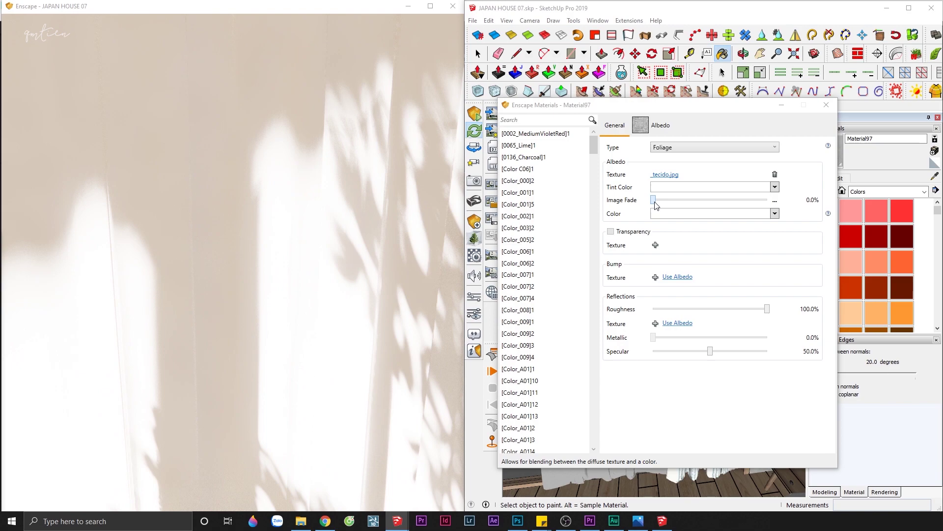
{"action": "left_click_drag", "start_coordinate": [655, 204], "coordinate": [788, 209]}
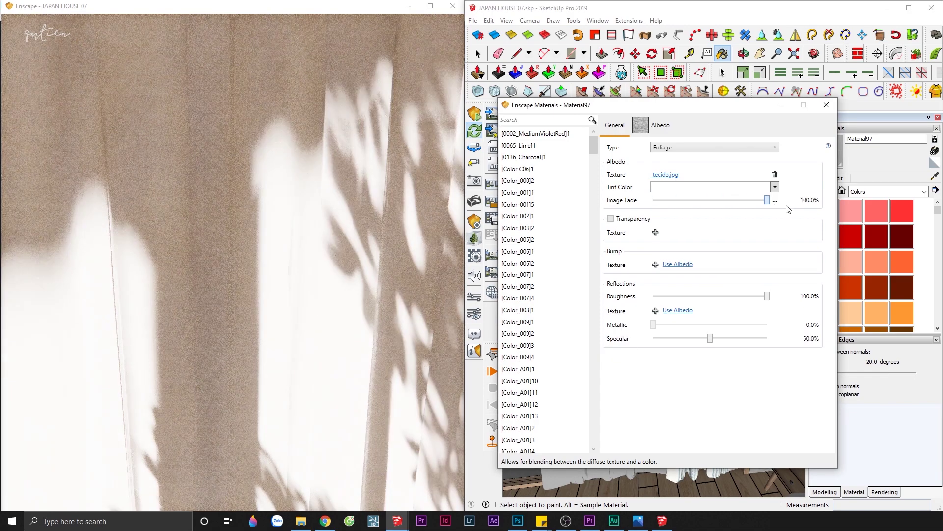
{"action": "left_click_drag", "start_coordinate": [295, 246], "coordinate": [245, 236]}
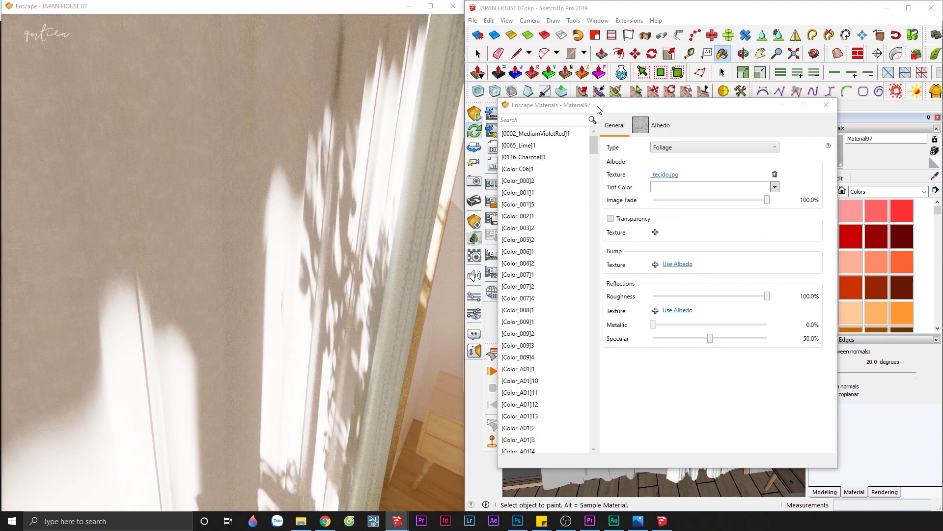
{"action": "left_click_drag", "start_coordinate": [598, 109], "coordinate": [329, 112]}
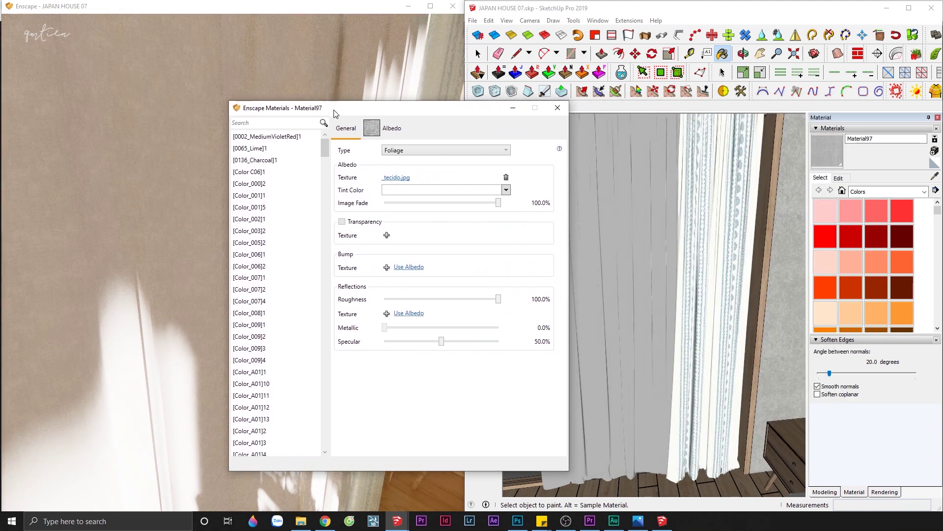
Box-select the whole sheer curtain in the SketchUp model
{"action": "key", "text": "space"}
{"action": "scroll", "coordinate": [634, 206], "scroll_direction": "up", "scroll_amount": 3}
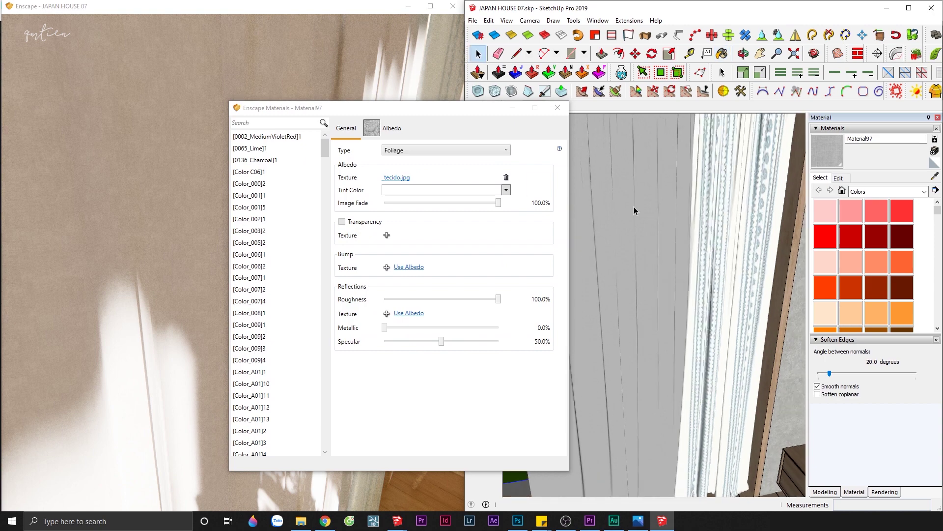
{"action": "middle_click_drag", "start_coordinate": [631, 204], "coordinate": [638, 219]}
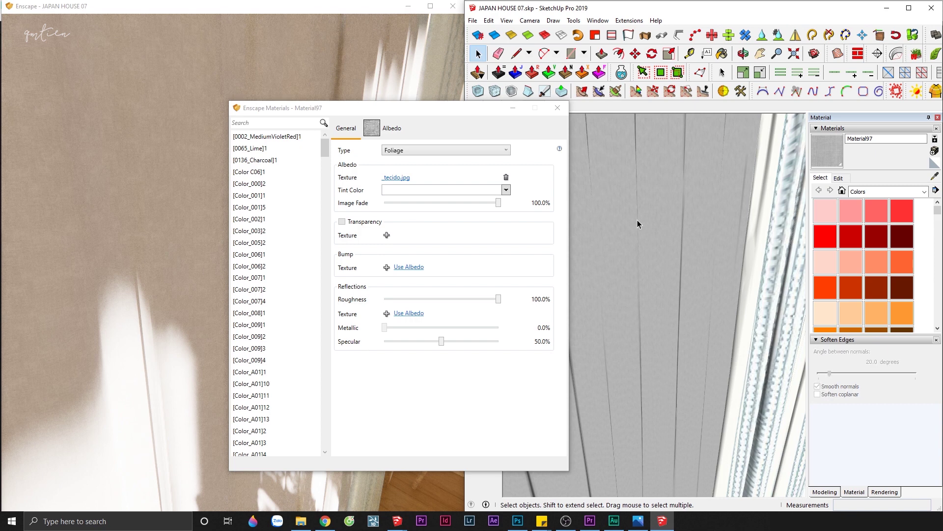
{"action": "middle_click_drag", "start_coordinate": [638, 220], "coordinate": [660, 225]}
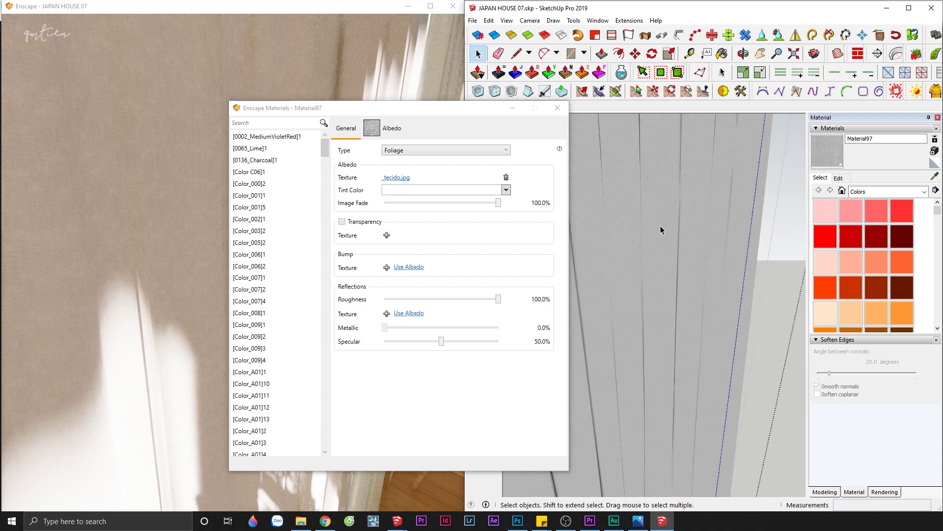
{"action": "scroll", "coordinate": [661, 226], "scroll_direction": "down", "scroll_amount": 5}
{"action": "left_click_drag", "start_coordinate": [589, 138], "coordinate": [762, 425]}
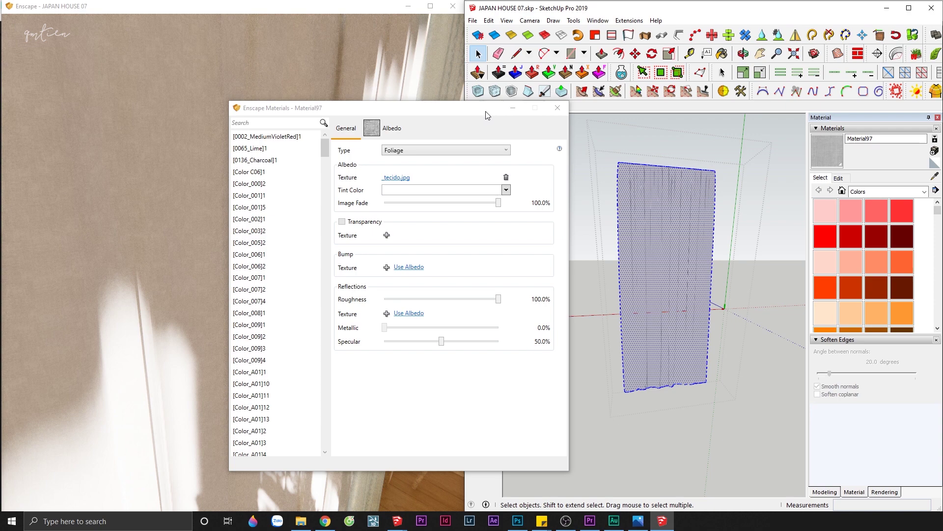
{"action": "left_click_drag", "start_coordinate": [487, 114], "coordinate": [510, 235]}
Planar-map the fabric texture onto the sheer curtain from the current view using SketchUV
{"action": "left_click", "coordinate": [523, 142]}
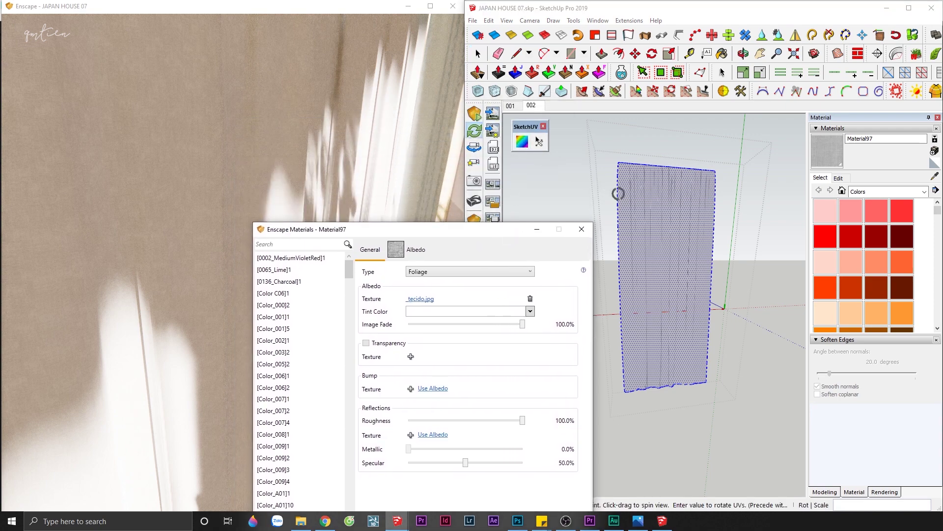
{"action": "right_click", "coordinate": [645, 202]}
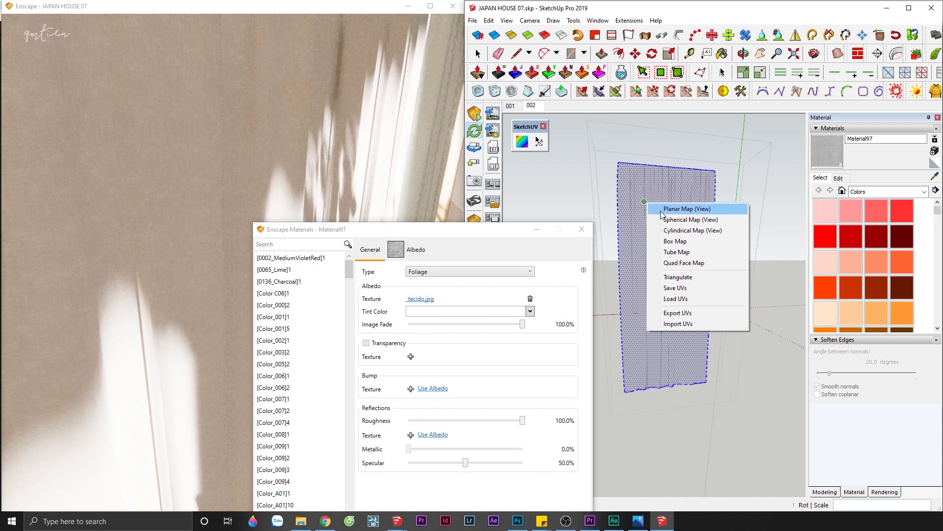
{"action": "left_click", "coordinate": [661, 213]}
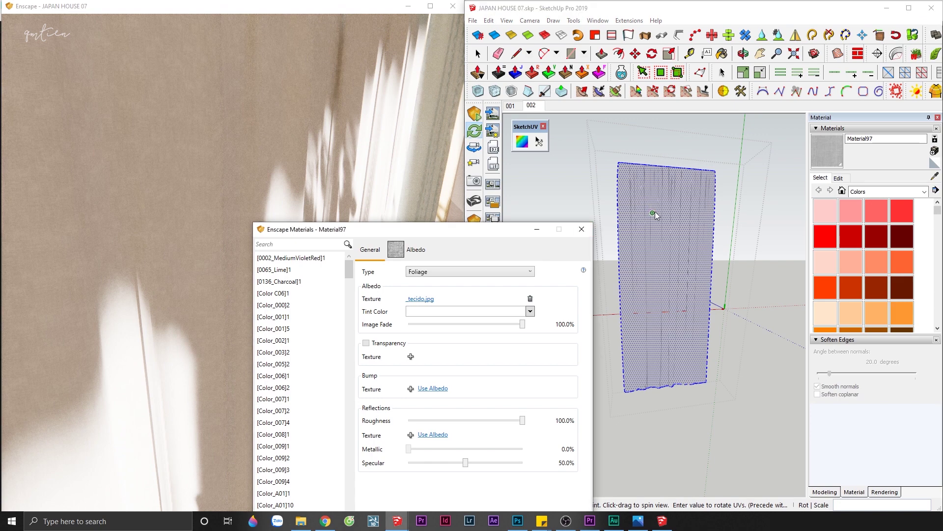
{"action": "scroll", "coordinate": [653, 215], "scroll_direction": "up", "scroll_amount": 2}
{"action": "scroll", "coordinate": [654, 214], "scroll_direction": "up", "scroll_amount": 1}
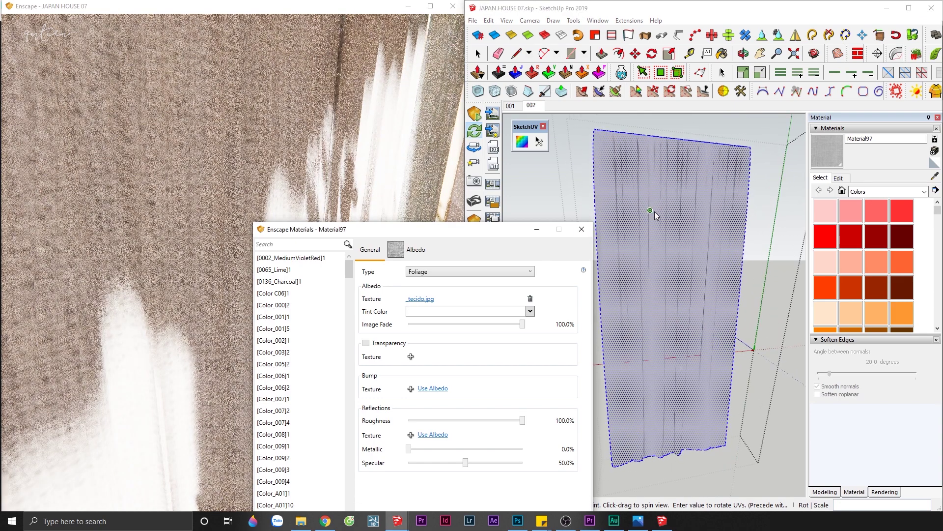
{"action": "scroll", "coordinate": [656, 214], "scroll_direction": "up", "scroll_amount": 1}
{"action": "scroll", "coordinate": [654, 212], "scroll_direction": "up", "scroll_amount": 2}
{"action": "middle_click_drag", "start_coordinate": [654, 214], "coordinate": [660, 219]}
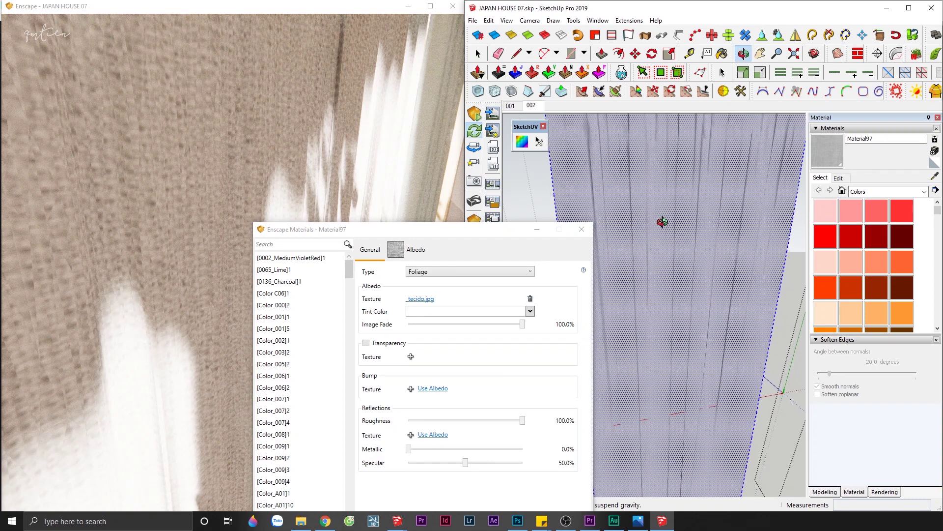
{"action": "left_click_drag", "start_coordinate": [500, 231], "coordinate": [771, 125]}
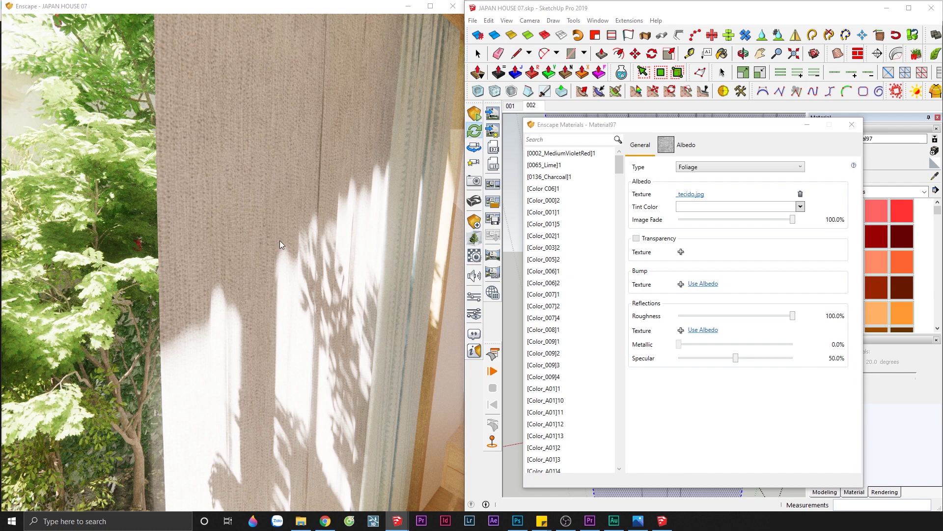
Tile the curtain's _tecido.jpg albedo texture explicitly at 0.2 m width and 0.2 m height
{"action": "left_click", "coordinate": [667, 154]}
{"action": "left_click", "coordinate": [674, 356]}
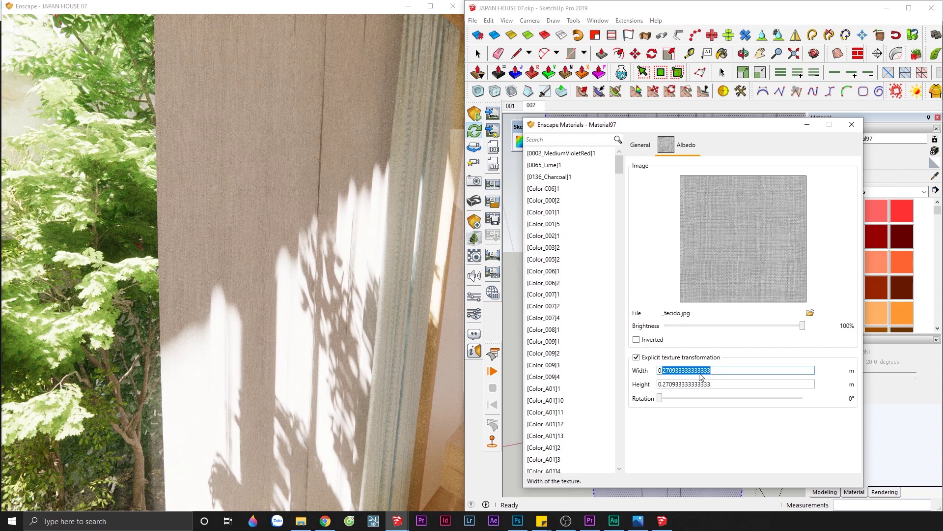
{"action": "type", "text": "2"}
{"action": "double_click", "coordinate": [663, 386]}
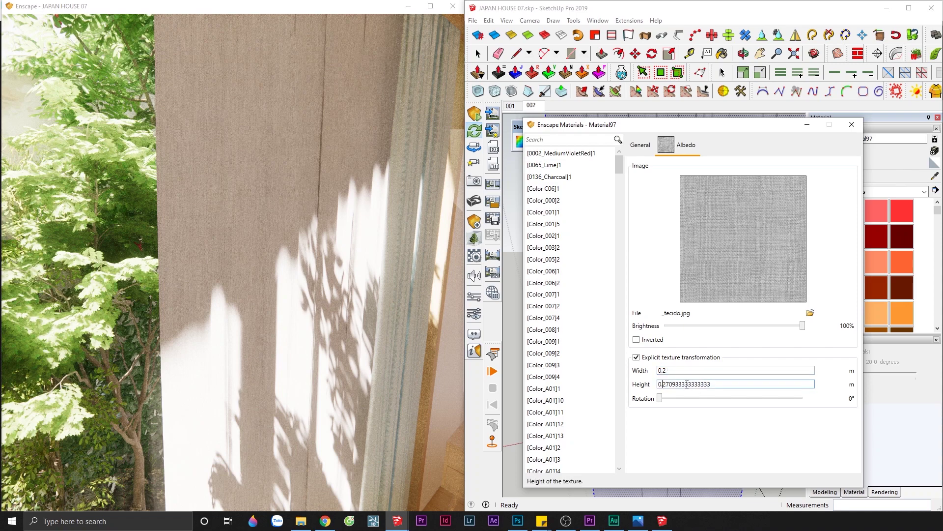
{"action": "type", "text": "0.2"}
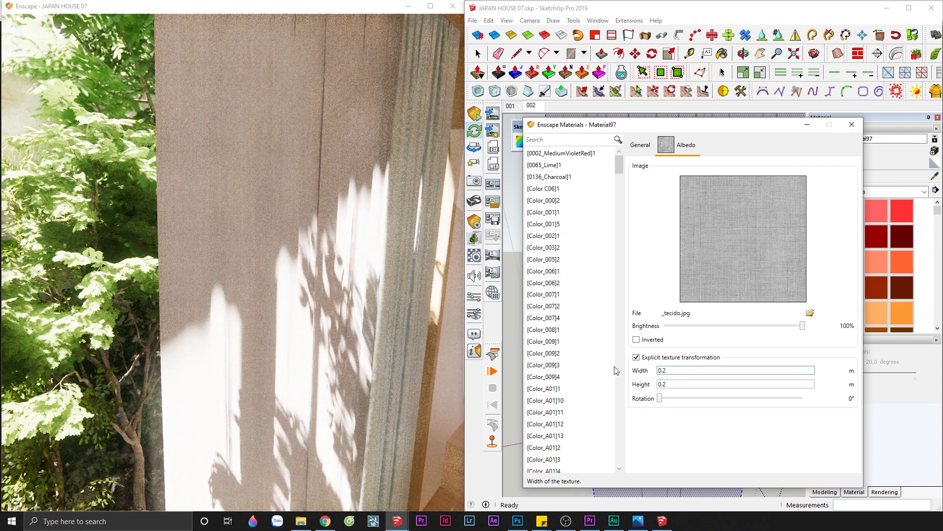
{"action": "left_click", "coordinate": [374, 310]}
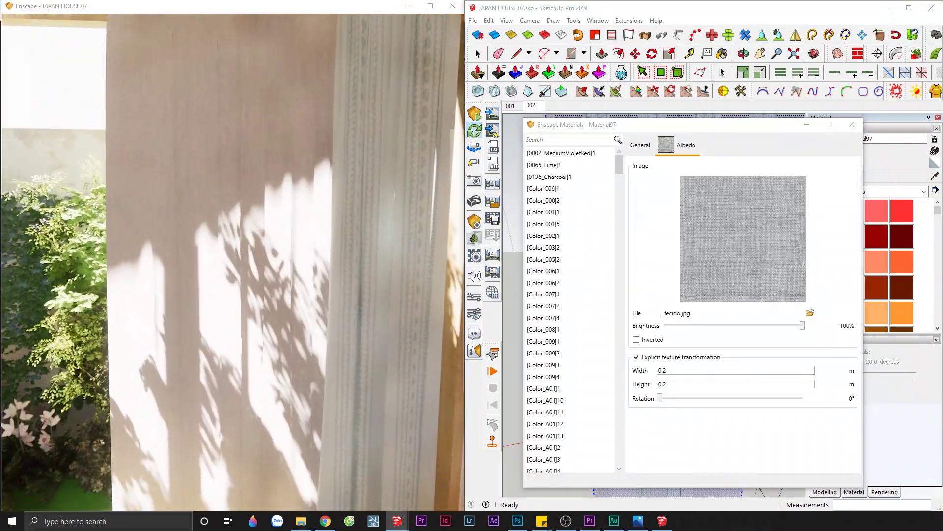
{"action": "left_click", "coordinate": [640, 145]}
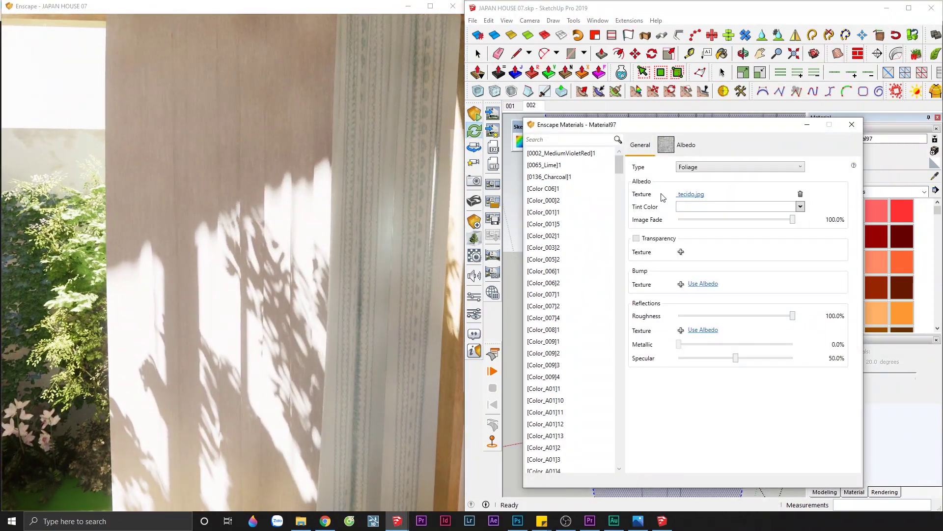
Add tecido.jpg as a 0.29 bump, with roughness 47.5% and specular 70.2%
{"action": "left_click", "coordinate": [703, 283]}
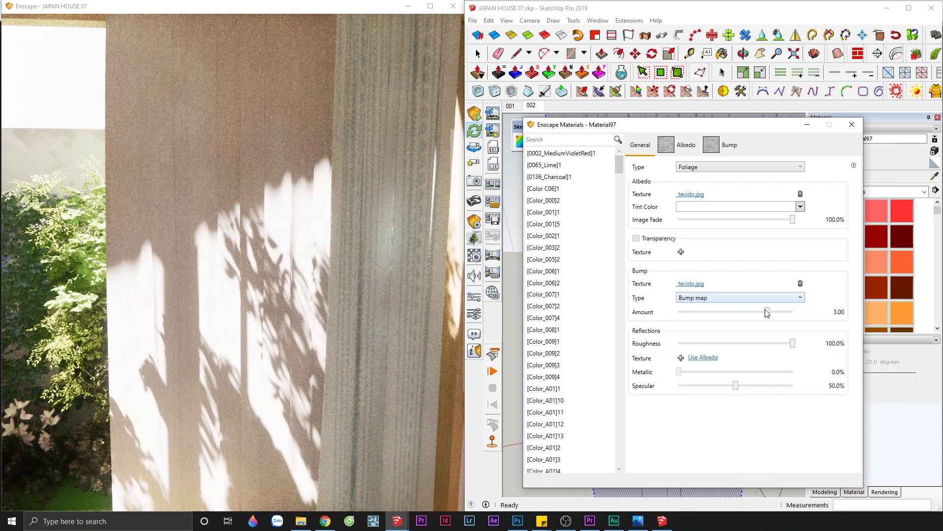
{"action": "left_click_drag", "start_coordinate": [765, 312], "coordinate": [745, 312]}
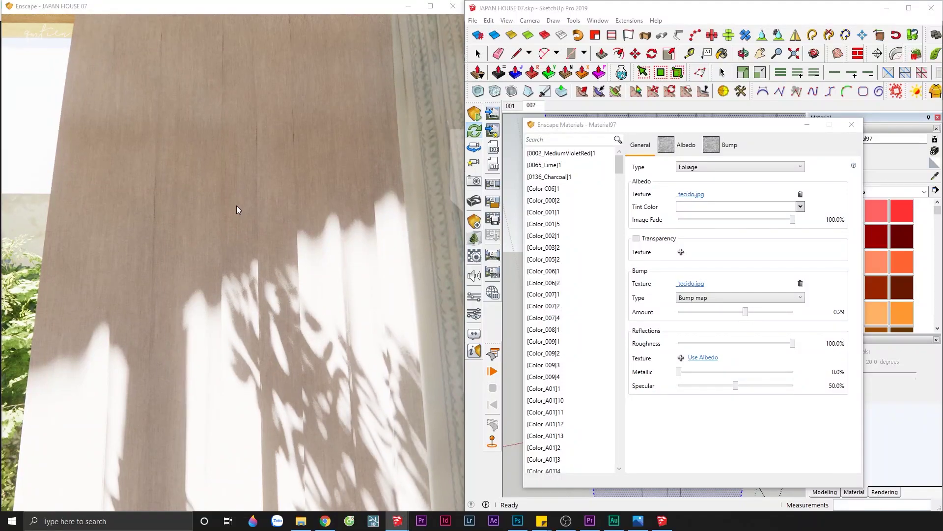
{"action": "left_click_drag", "start_coordinate": [238, 208], "coordinate": [238, 275]}
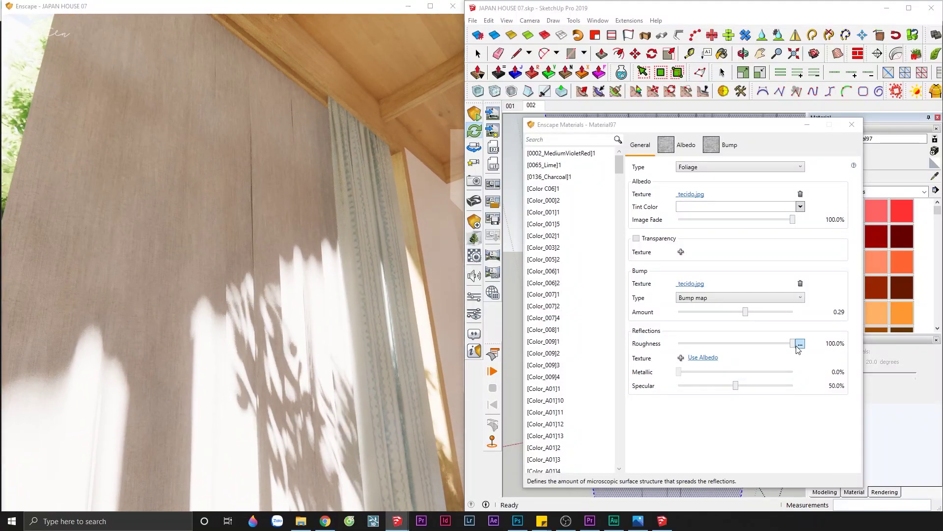
{"action": "left_click_drag", "start_coordinate": [793, 343], "coordinate": [733, 345]}
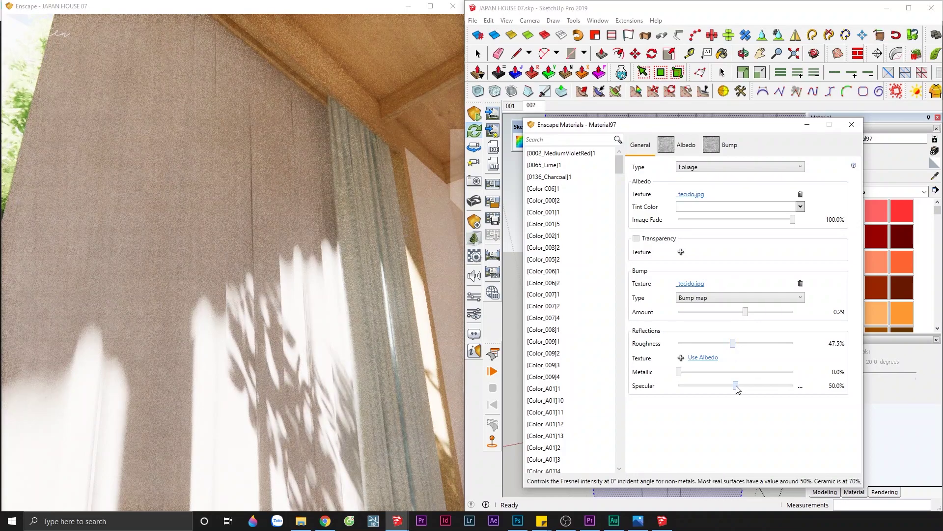
{"action": "left_click_drag", "start_coordinate": [737, 386], "coordinate": [758, 386]}
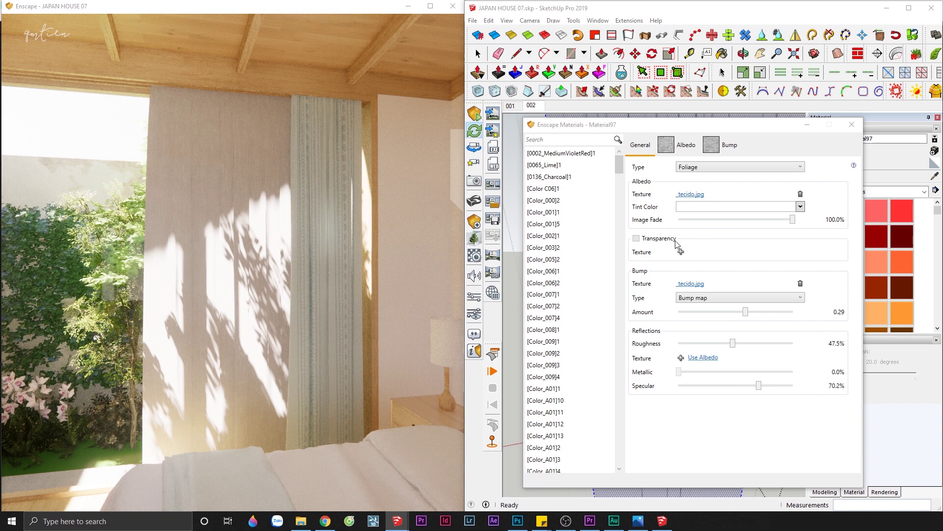
Load the 500aeb2f77a2b332c0d347403961ac31.jpg lace image from the TEXTURE folder as transparency texture
{"action": "left_click", "coordinate": [681, 251]}
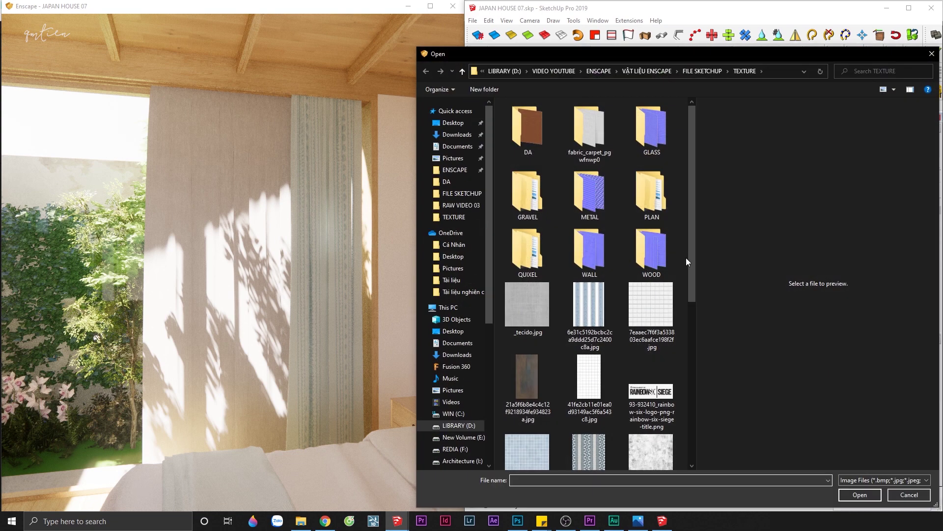
{"action": "left_click_drag", "start_coordinate": [691, 263], "coordinate": [686, 435]}
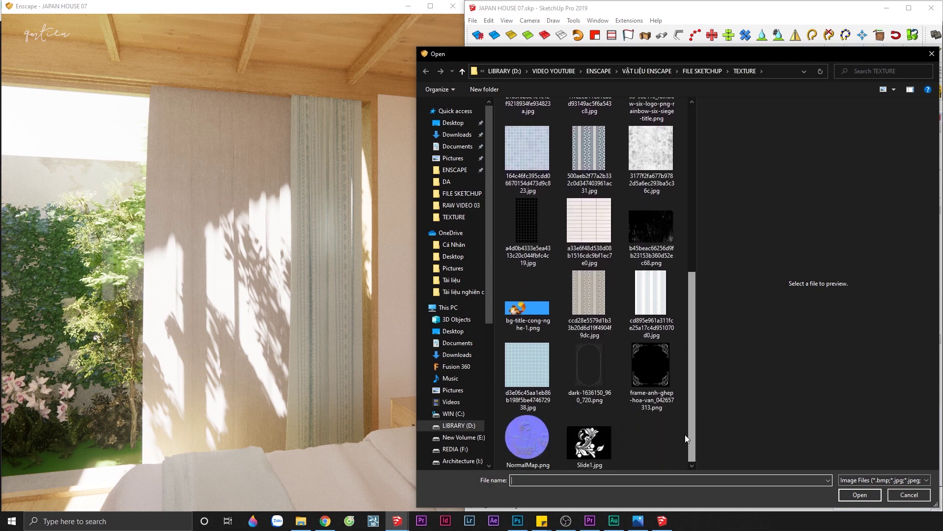
{"action": "left_click", "coordinate": [606, 444]}
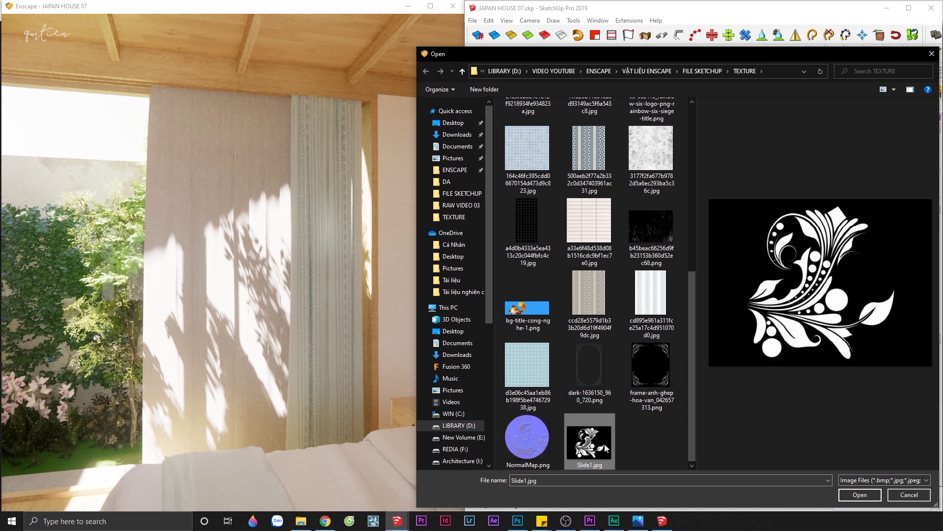
{"action": "left_click", "coordinate": [591, 168]}
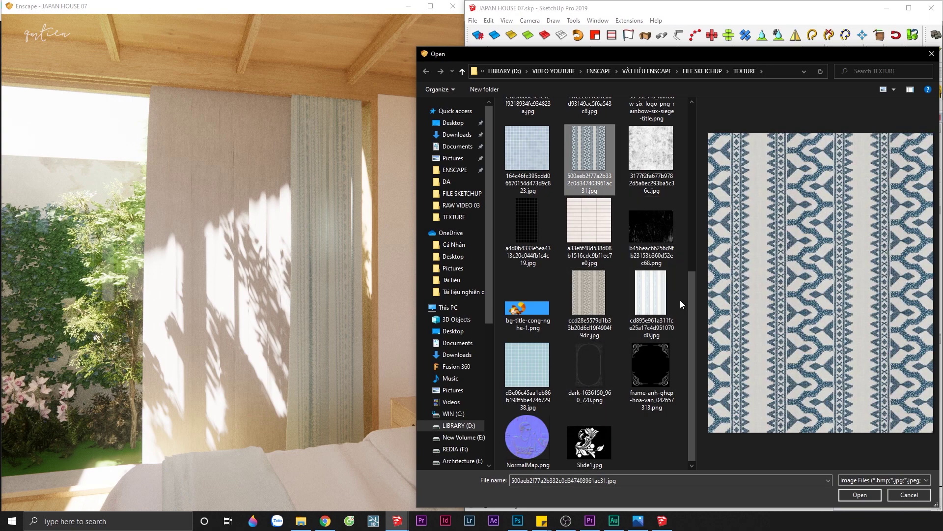
{"action": "left_click", "coordinate": [859, 496]}
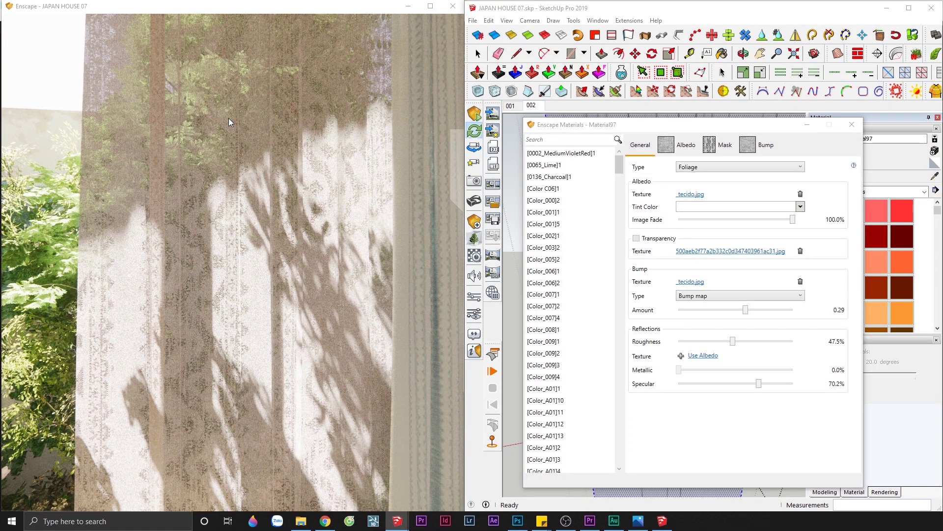
Enable explicit texture transformation on the lace mask and edit its width and height fields
{"action": "left_click", "coordinate": [713, 156]}
{"action": "left_click", "coordinate": [687, 359]}
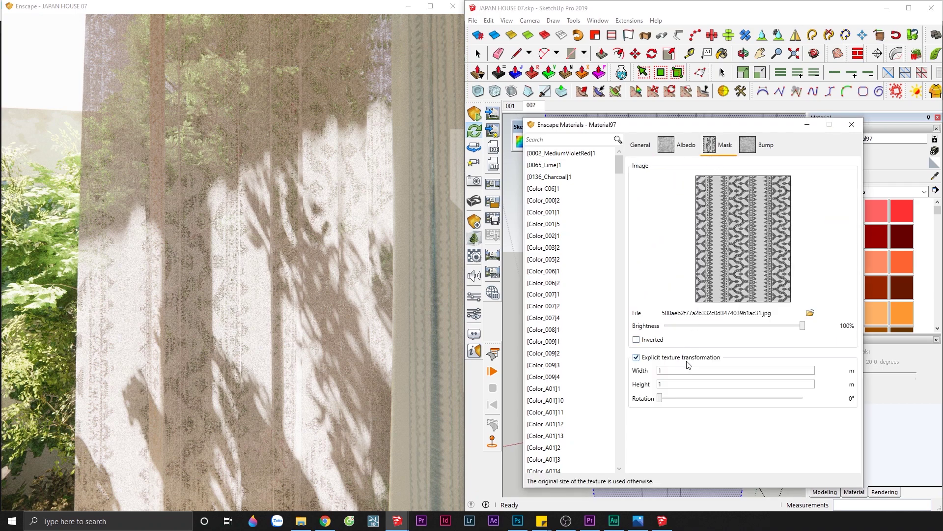
{"action": "double_click", "coordinate": [659, 384]}
{"action": "type", "text": "0.5"}
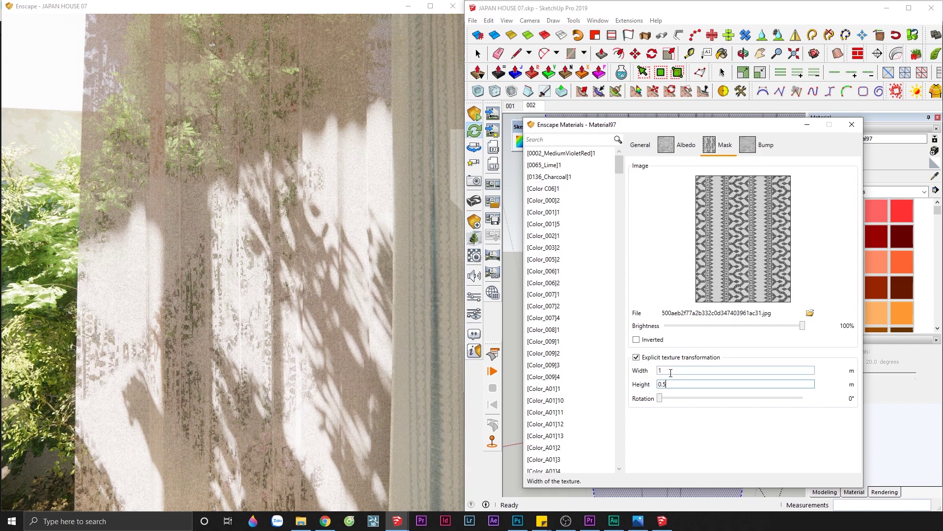
{"action": "double_click", "coordinate": [670, 372]}
{"action": "type", "text": "0.5"}
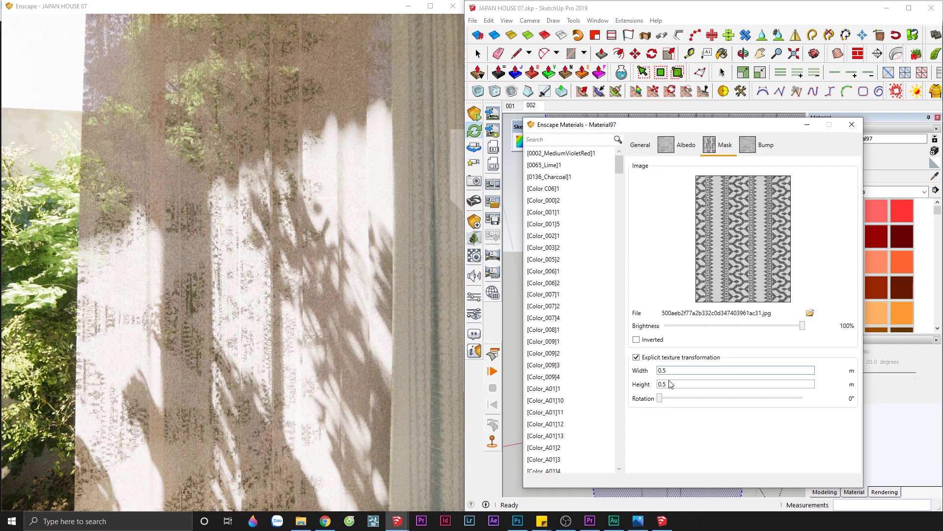
{"action": "left_click", "coordinate": [671, 384]}
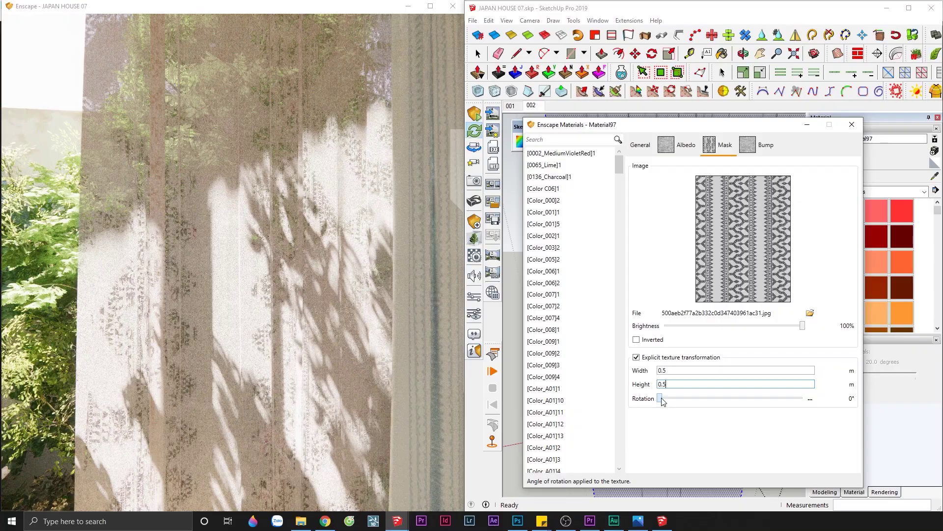
Rotate the lace mask 90° and commit its 0.3 m width and 0.5 m height
{"action": "left_click_drag", "start_coordinate": [661, 399], "coordinate": [702, 398]}
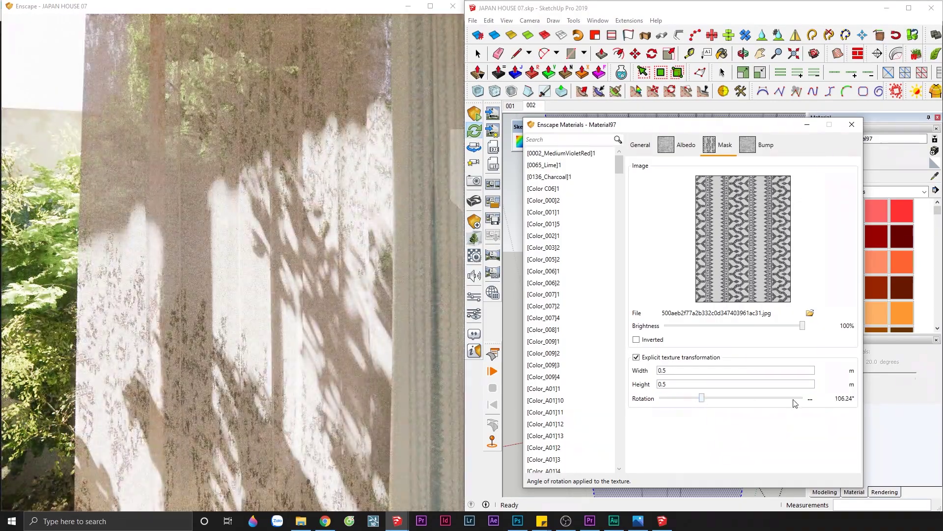
{"action": "left_click", "coordinate": [810, 399]}
{"action": "key", "text": "Return"}
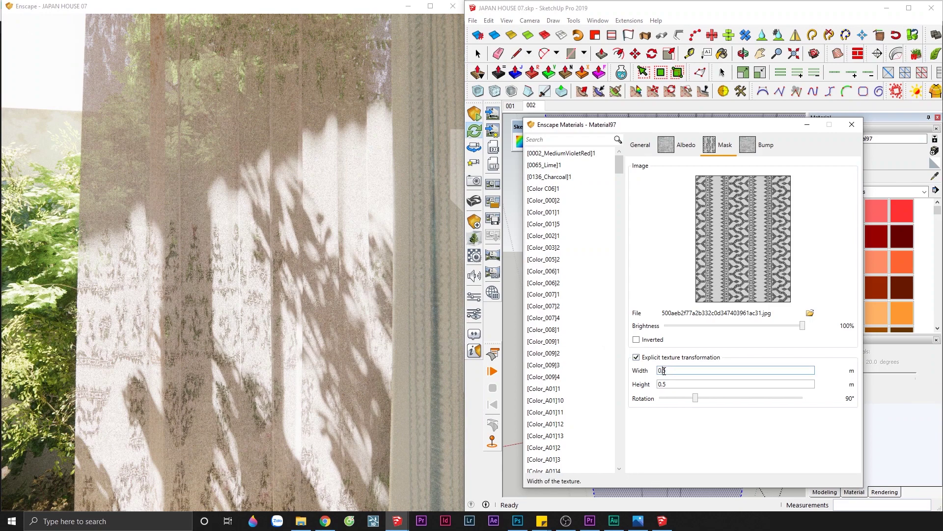
{"action": "type", "text": "0.3"}
{"action": "key", "text": "Tab"}
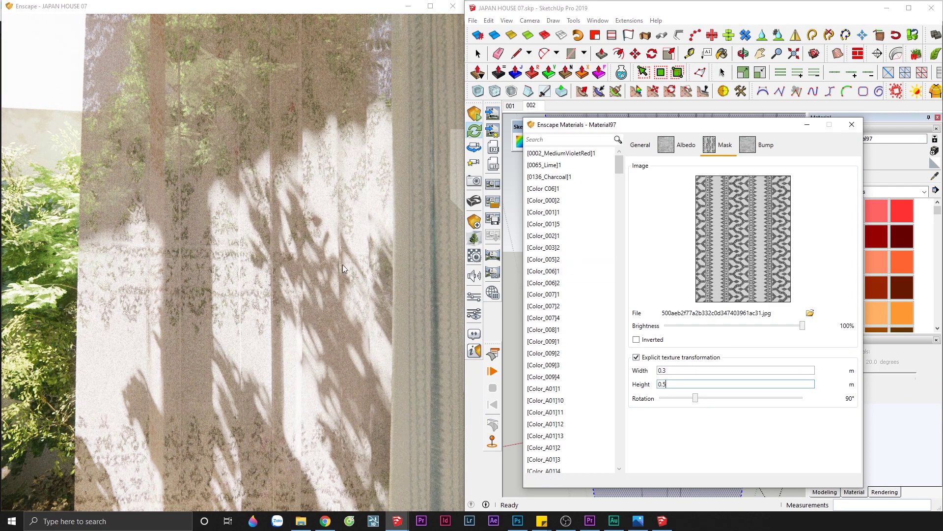
{"action": "key", "text": "Return"}
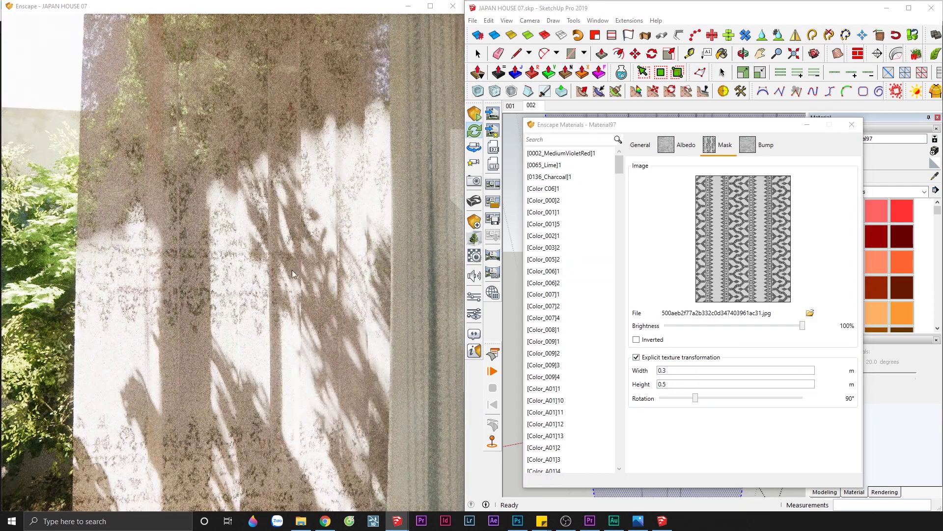
{"action": "mouse_move", "coordinate": [275, 276]}
{"action": "left_mouse_down"}
{"action": "mouse_move", "coordinate": [236, 275]}
{"action": "mouse_move", "coordinate": [295, 273]}
{"action": "left_mouse_up"}
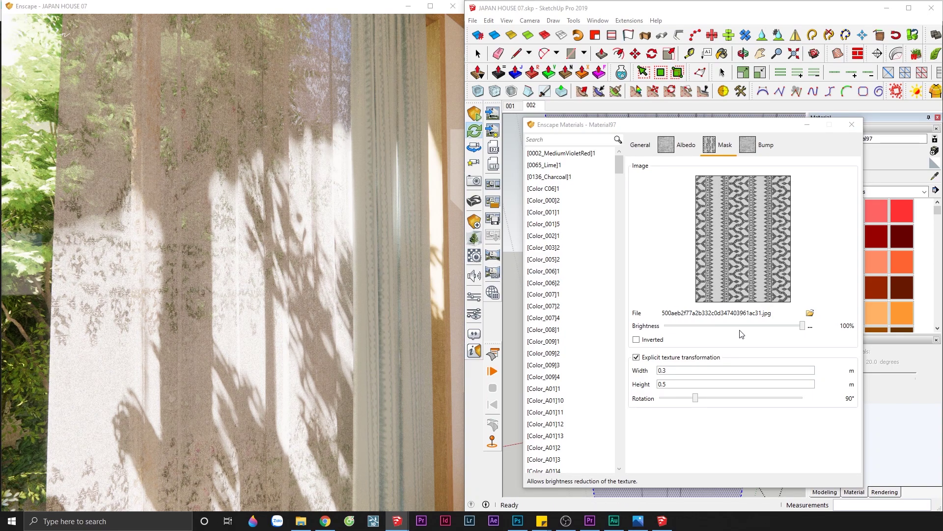
{"action": "left_click_drag", "start_coordinate": [805, 329], "coordinate": [729, 333]}
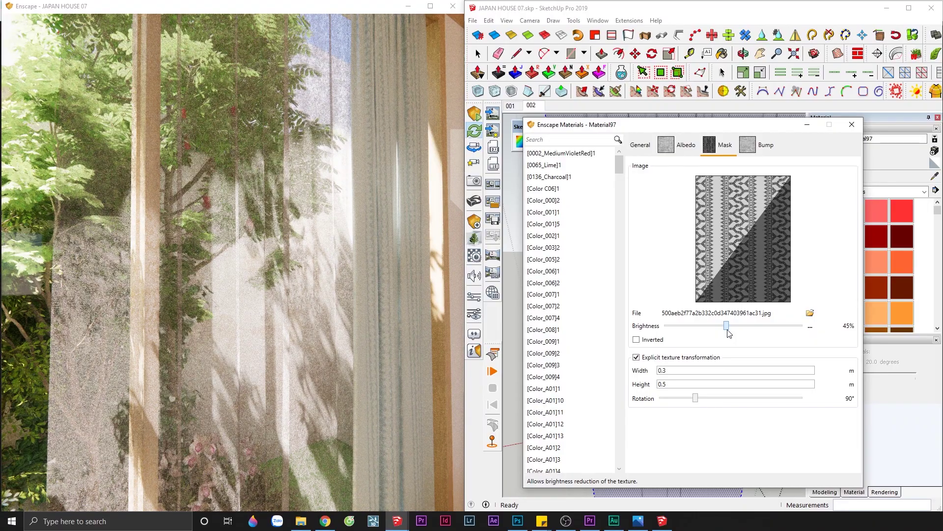
{"action": "left_click_drag", "start_coordinate": [729, 333], "coordinate": [834, 326]}
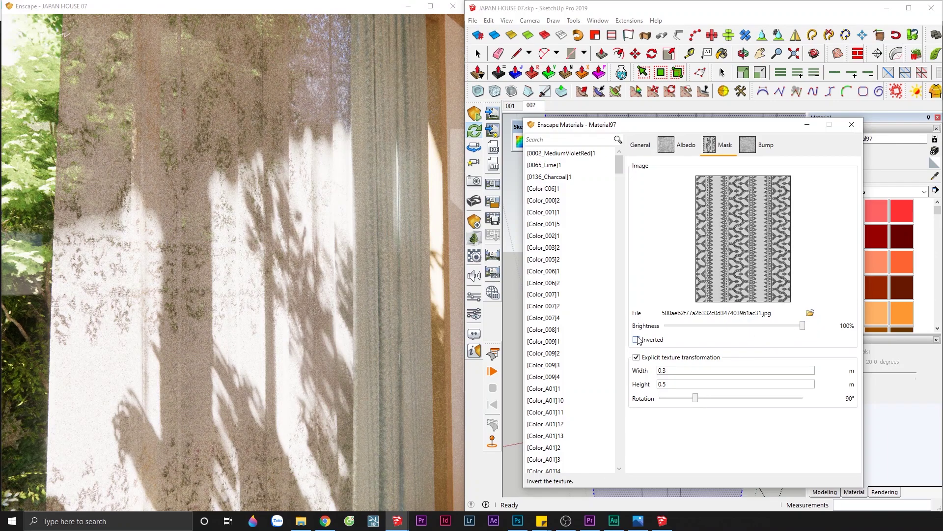
{"action": "mouse_move", "coordinate": [293, 323]}
{"action": "left_mouse_down"}
{"action": "mouse_move", "coordinate": [221, 324]}
{"action": "mouse_move", "coordinate": [291, 323]}
{"action": "left_mouse_up"}
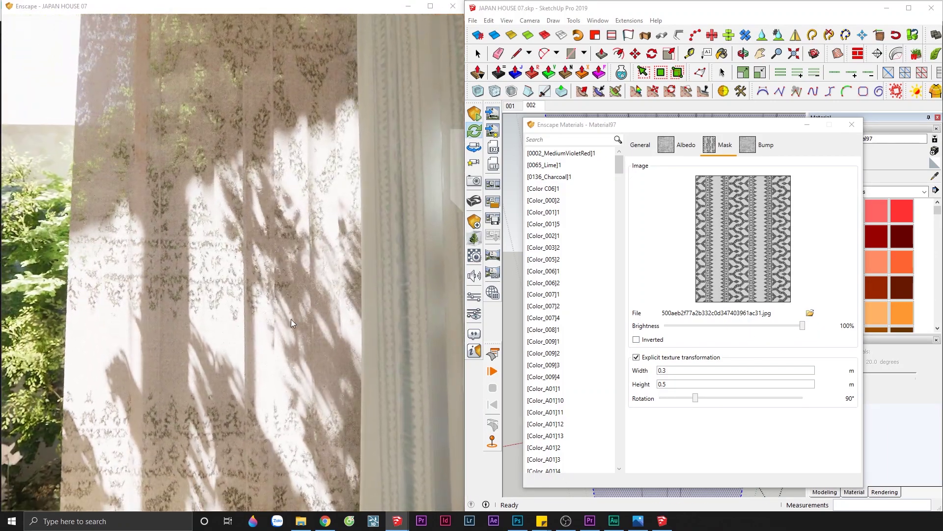
{"action": "scroll", "coordinate": [291, 323], "scroll_direction": "down", "scroll_amount": 5}
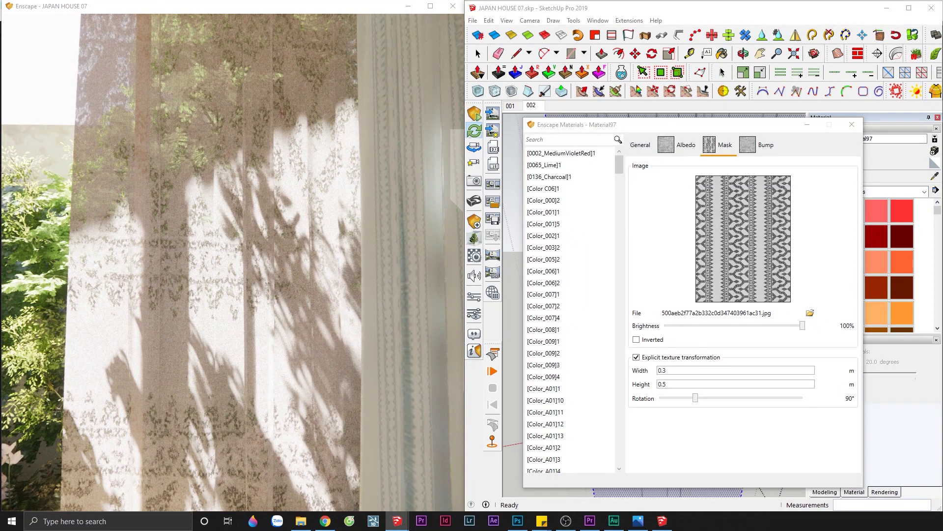